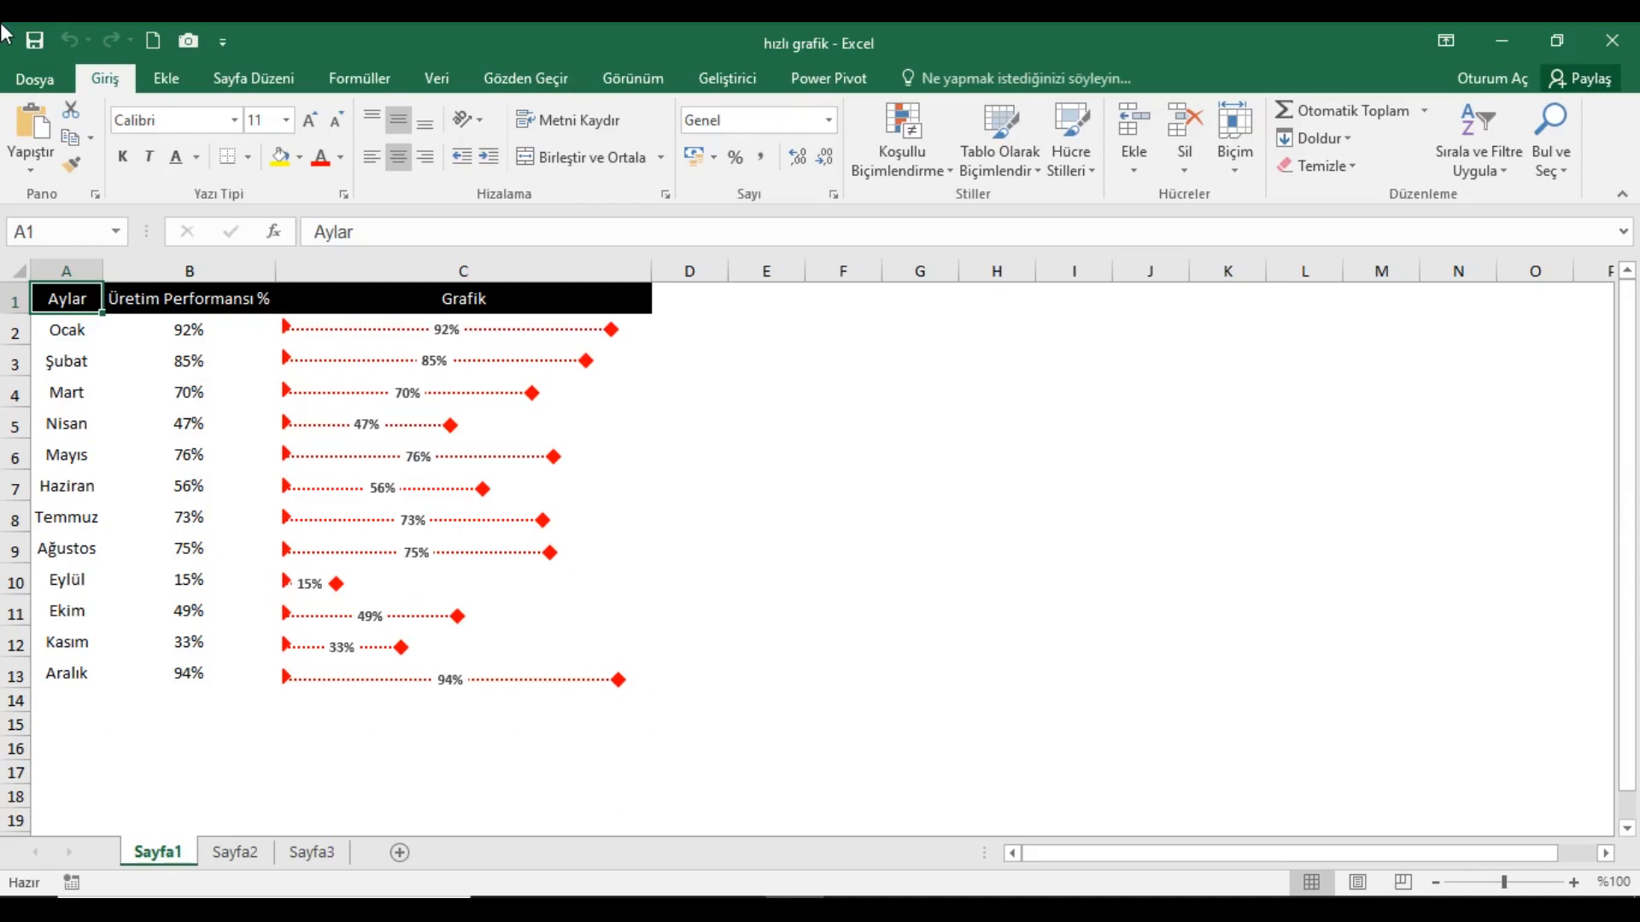
- Recalculate the workbook repeatedly to refresh the production percentages and the chart on Sayfa1
click(364, 77)
click(1411, 119)
click(1416, 122)
click(1416, 122)
click(1416, 122)
click(1416, 122)
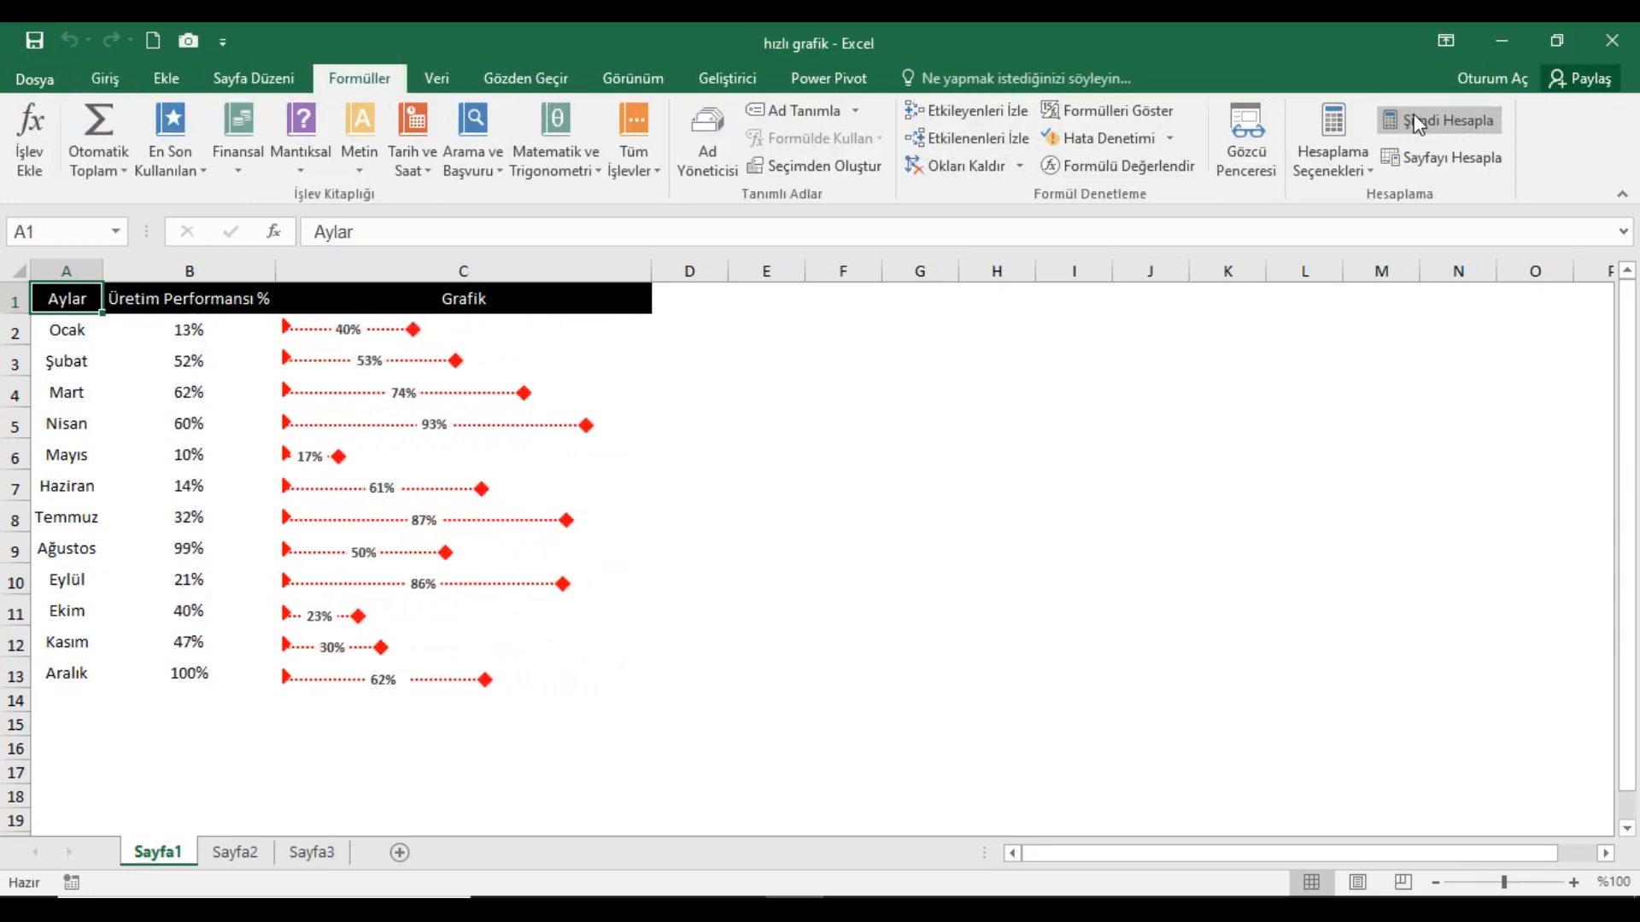
click(1416, 122)
click(1416, 122)
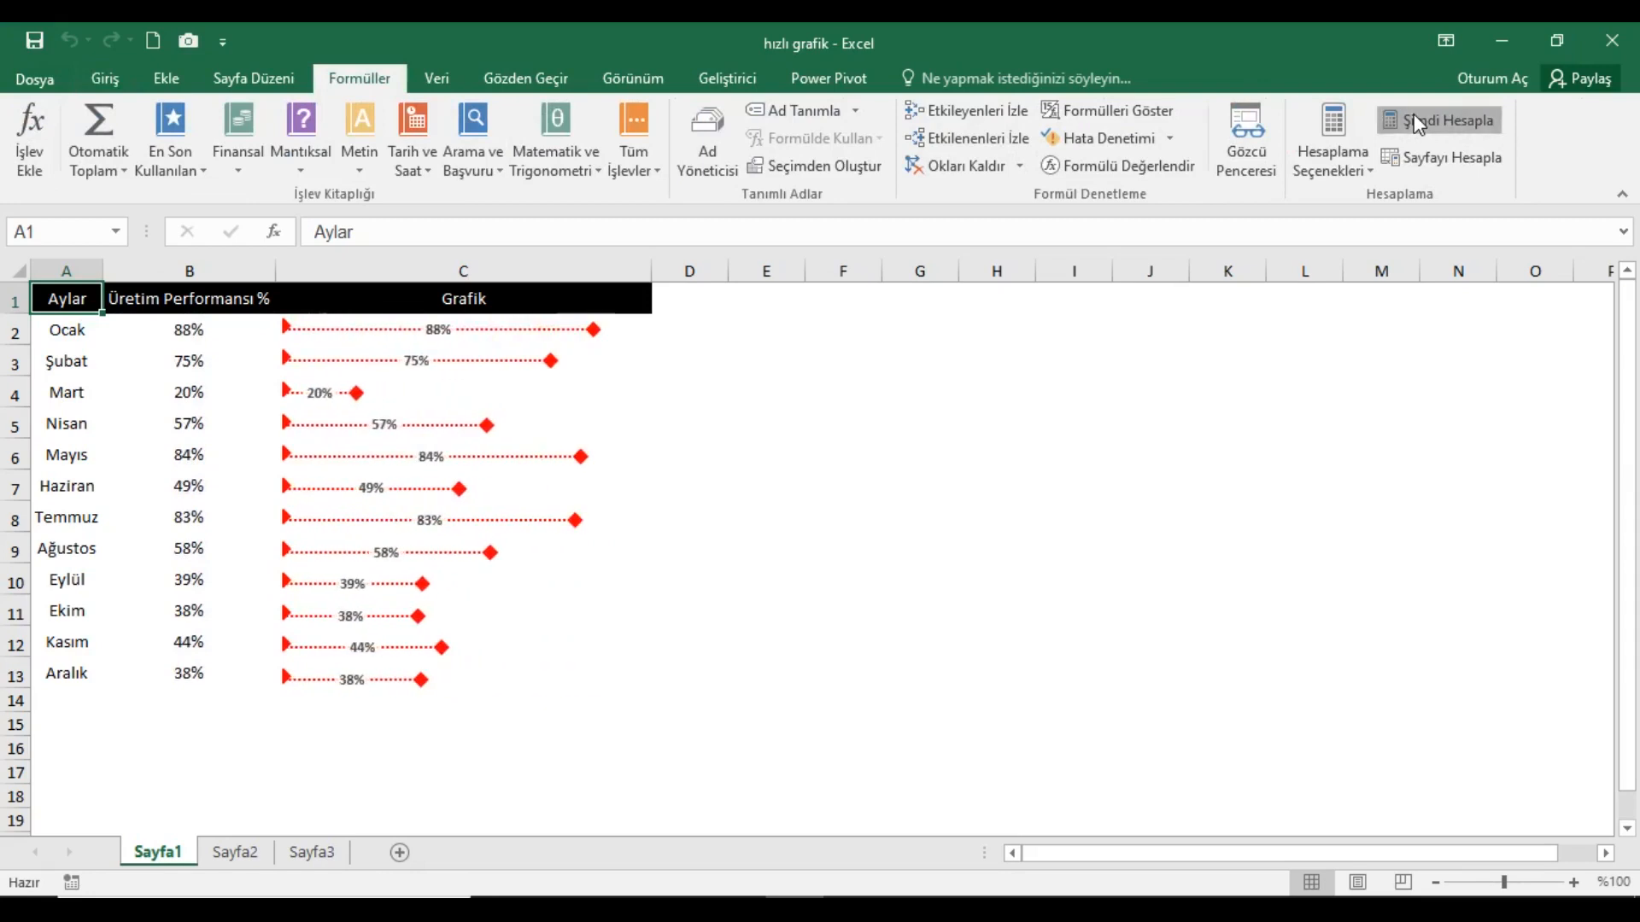
click(1414, 118)
click(1414, 118)
click(1415, 118)
click(1417, 118)
click(1418, 122)
click(1417, 122)
click(1418, 122)
click(1419, 122)
click(1420, 122)
click(1420, 122)
click(1419, 123)
click(1419, 123)
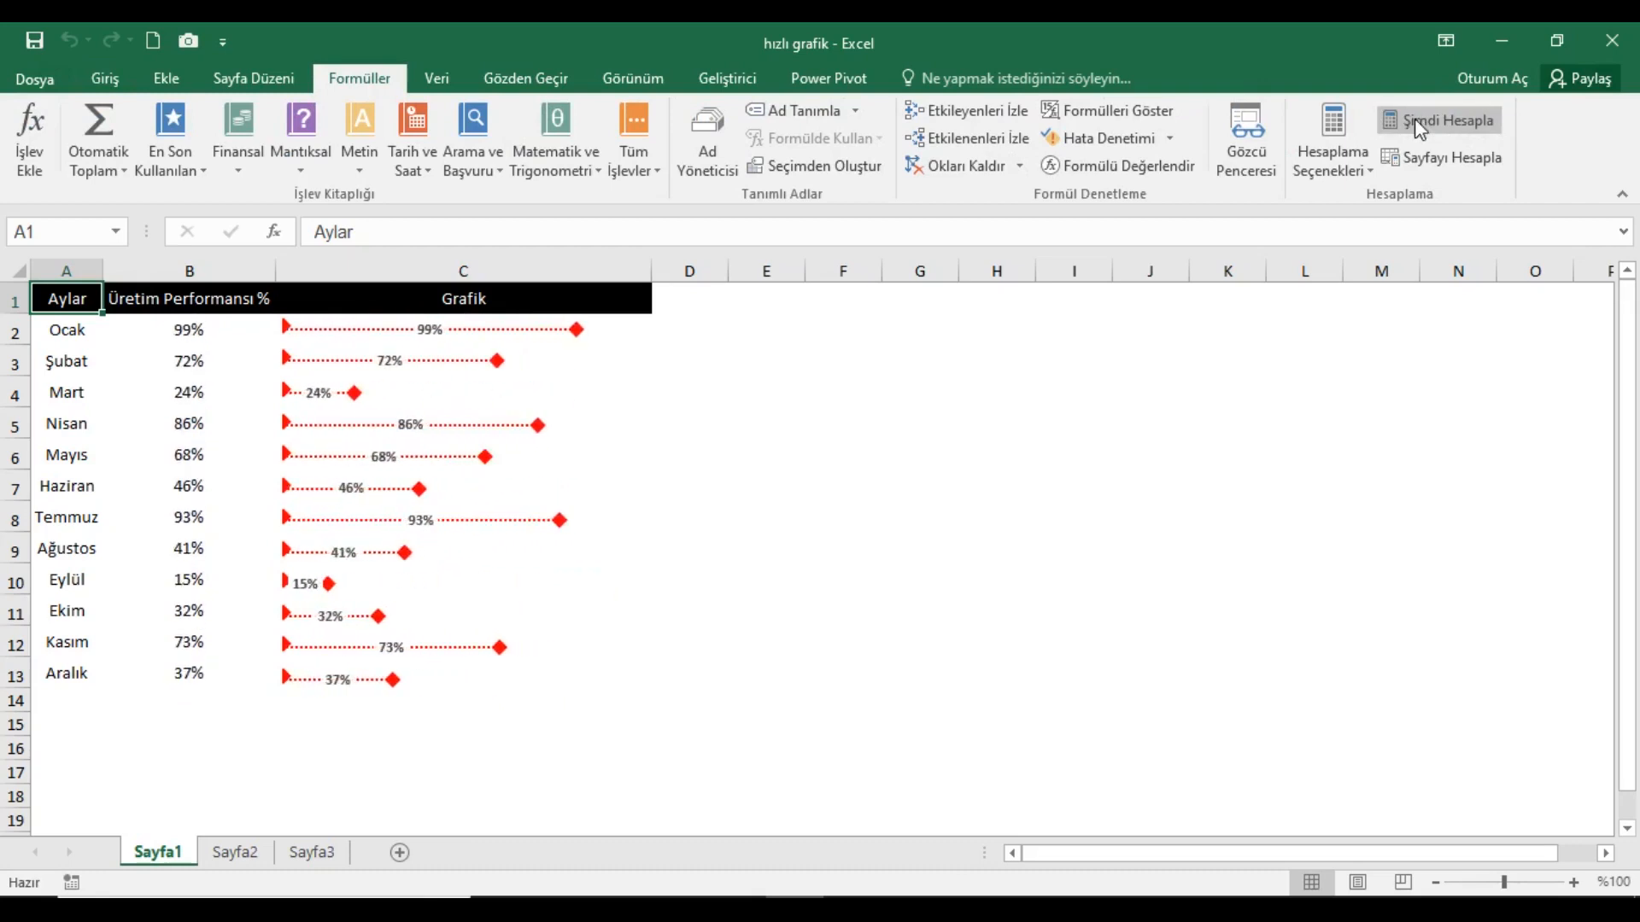
- Copy the months and production performance table A1:B13 from Sayfa1 and paste only its values at A1 of Sayfa2
drag(66, 298, 220, 677)
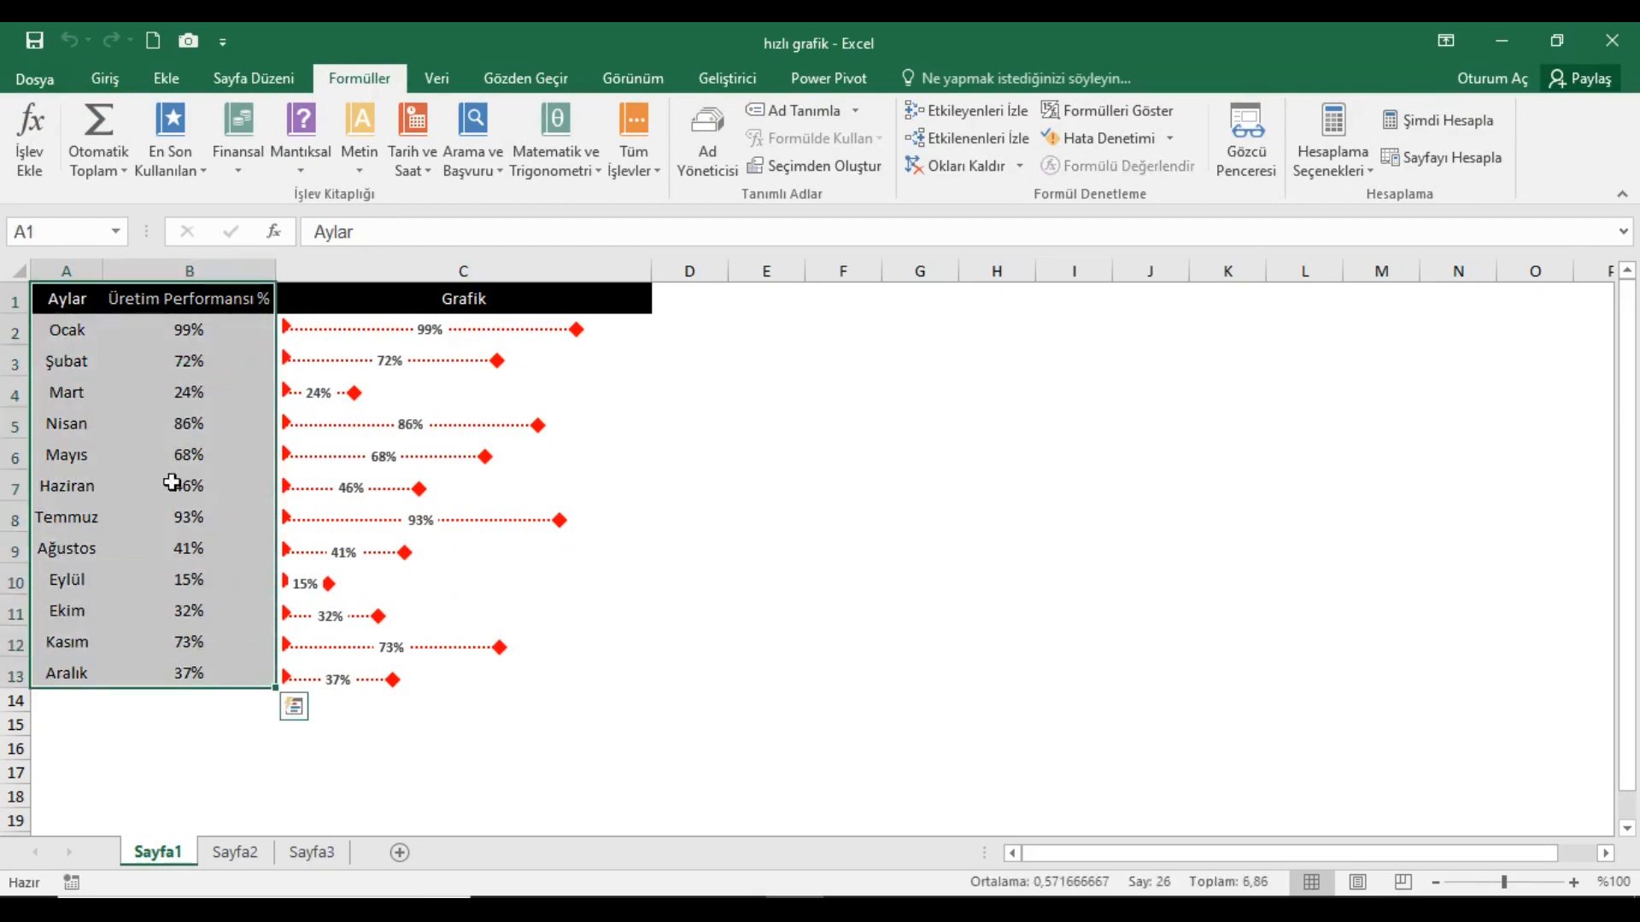
click(96, 75)
click(71, 138)
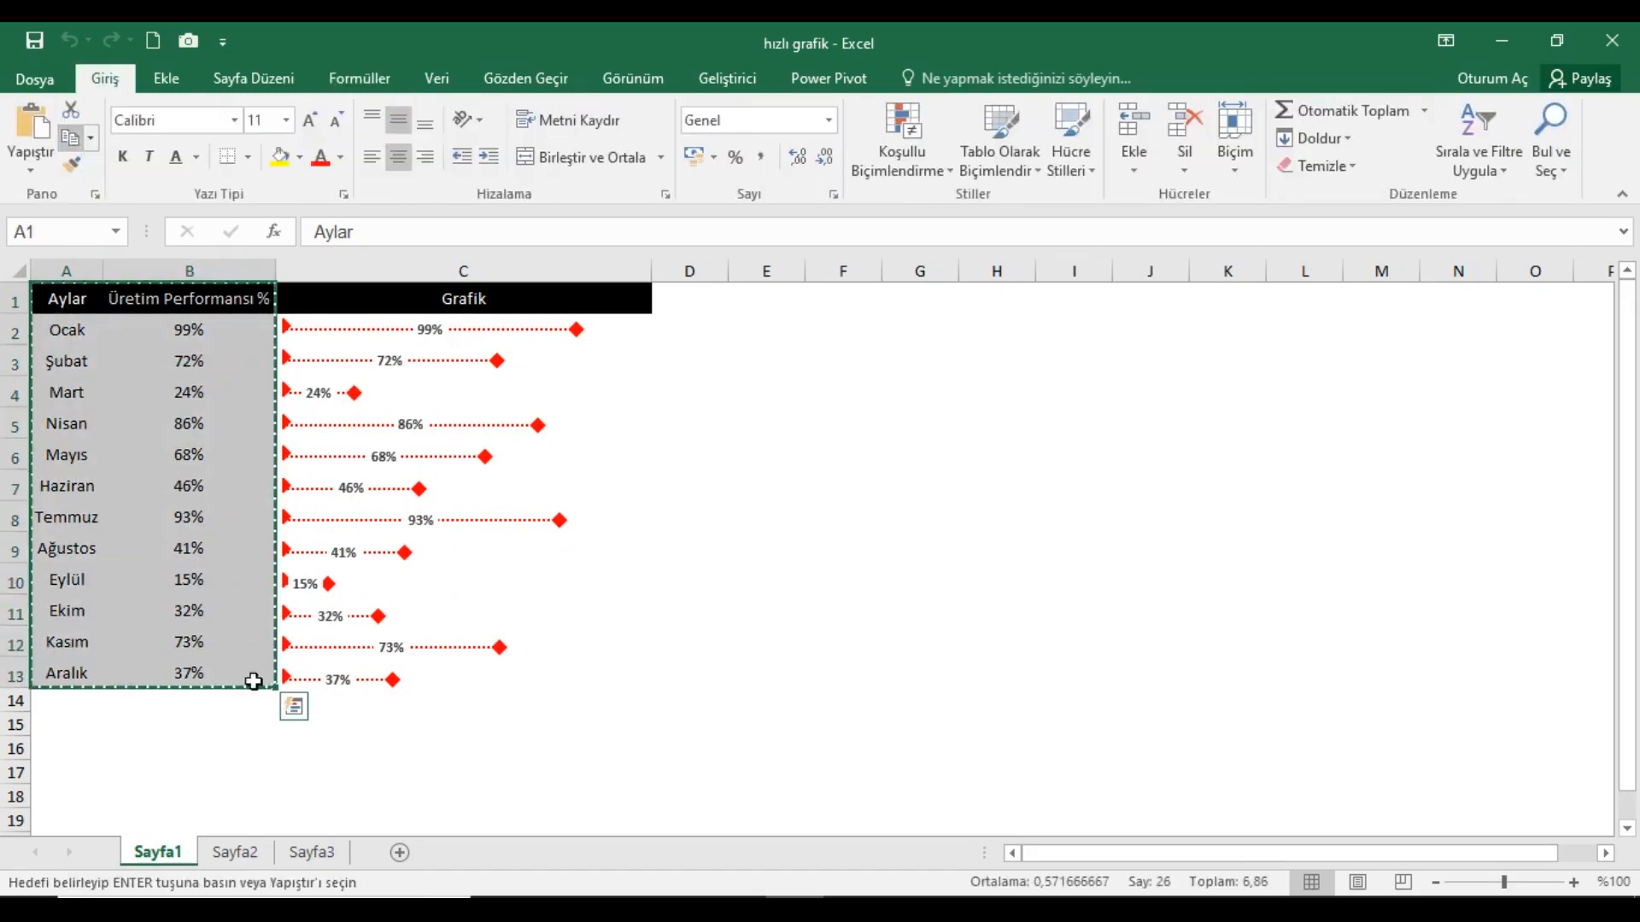
click(235, 852)
key(Menu)
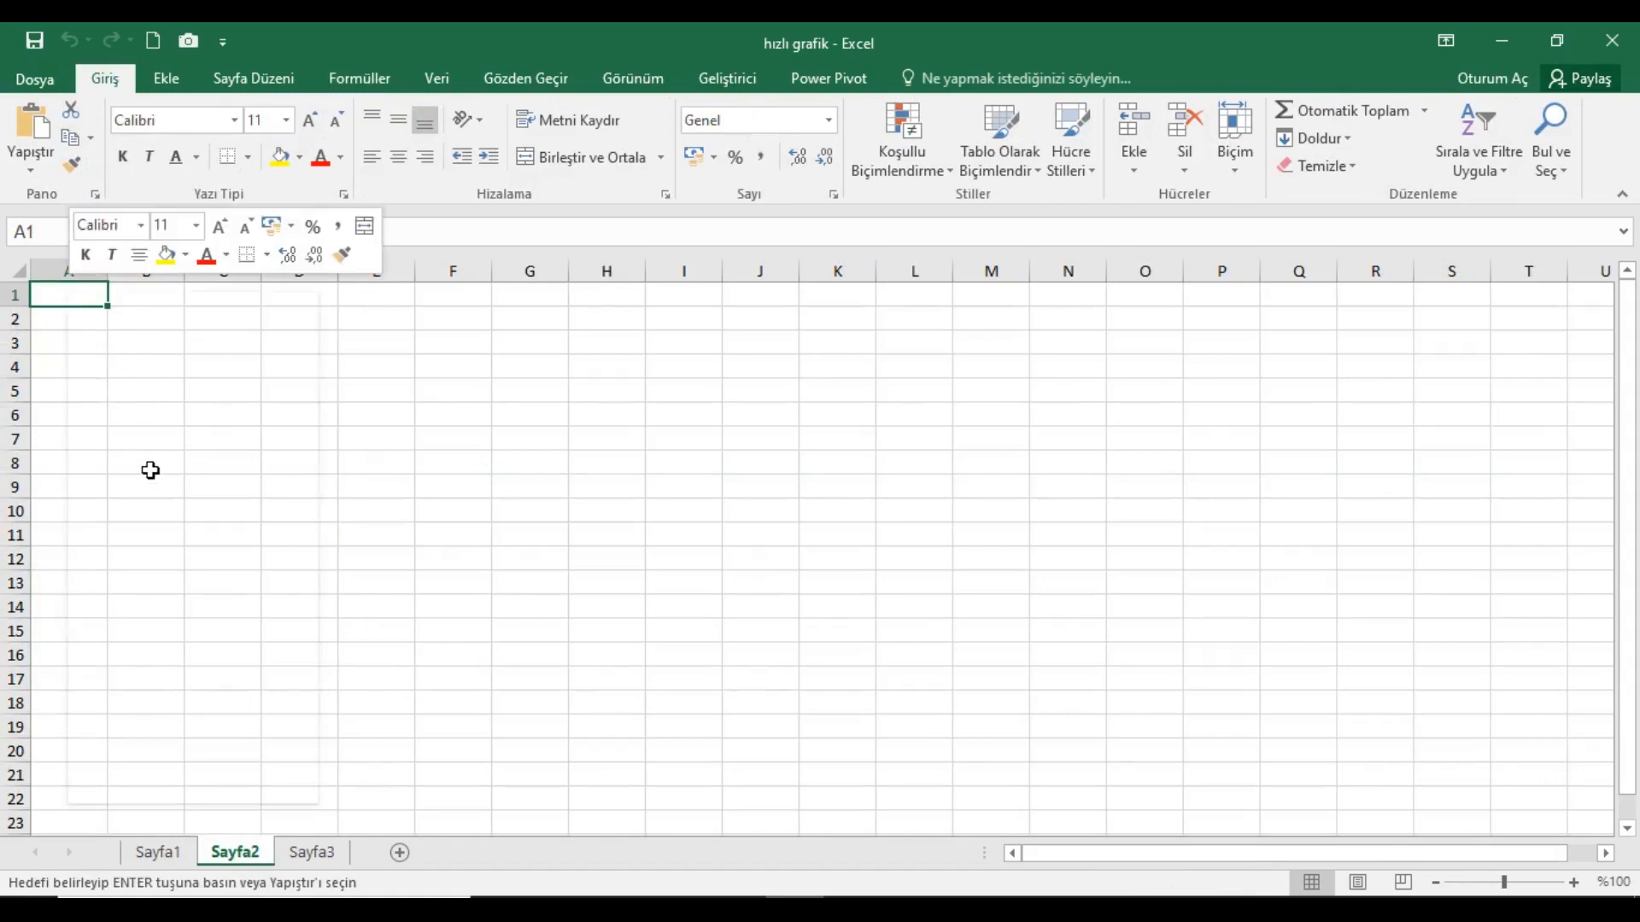
click(149, 430)
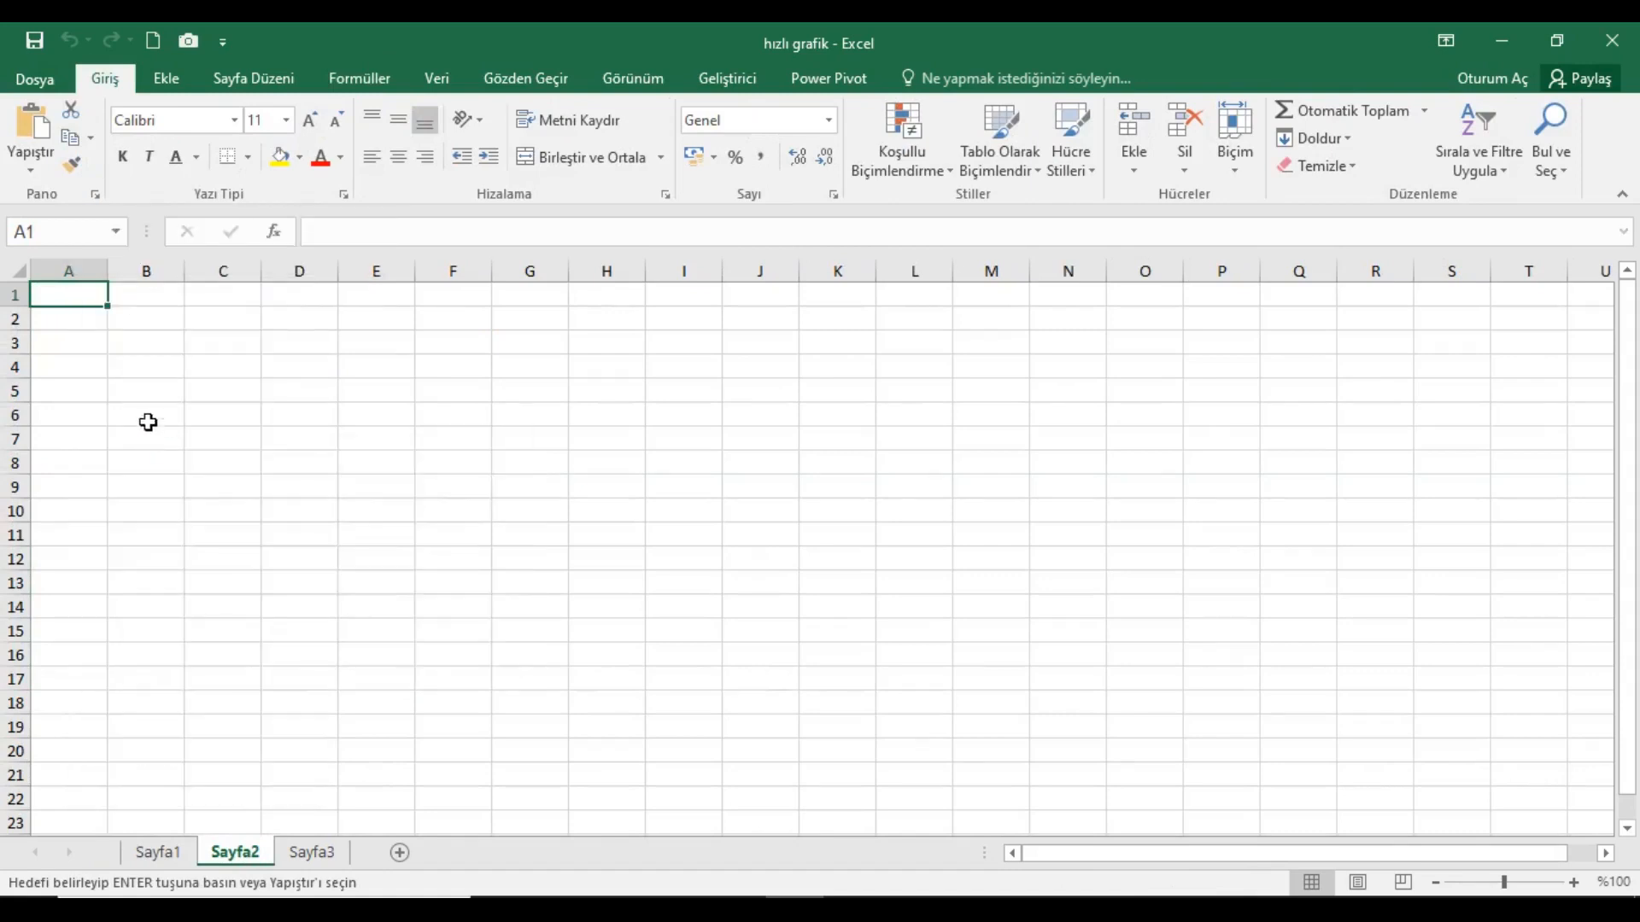
click(74, 333)
click(392, 582)
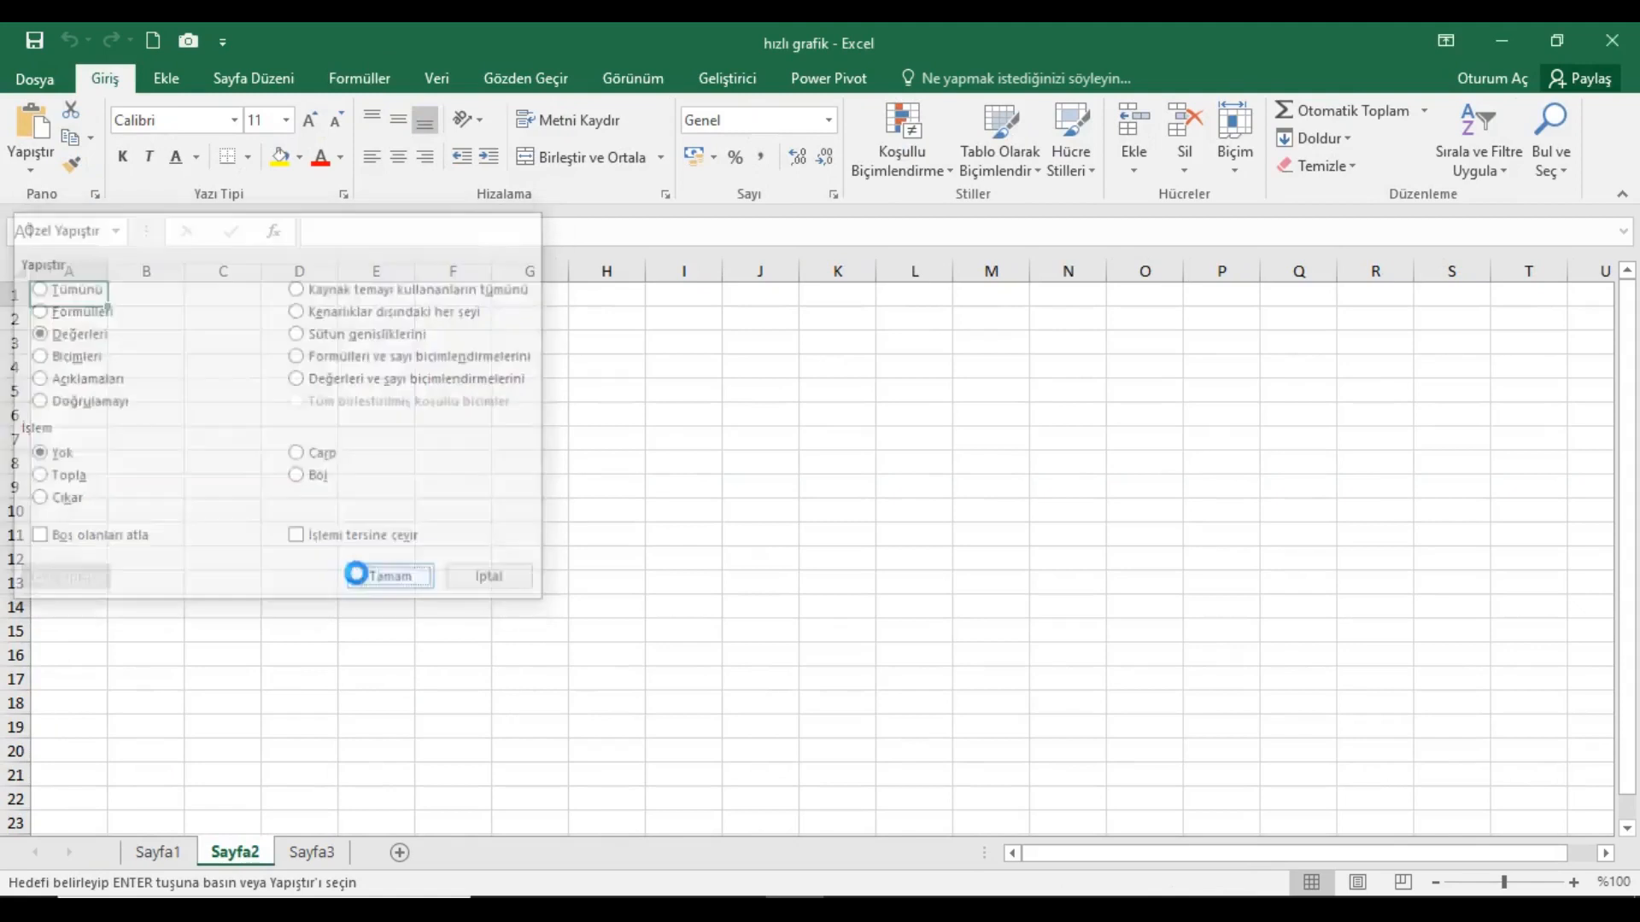
- Paste the copied table's formats over the values on Sayfa2 and auto-fit the column widths
right_click(77, 301)
click(168, 442)
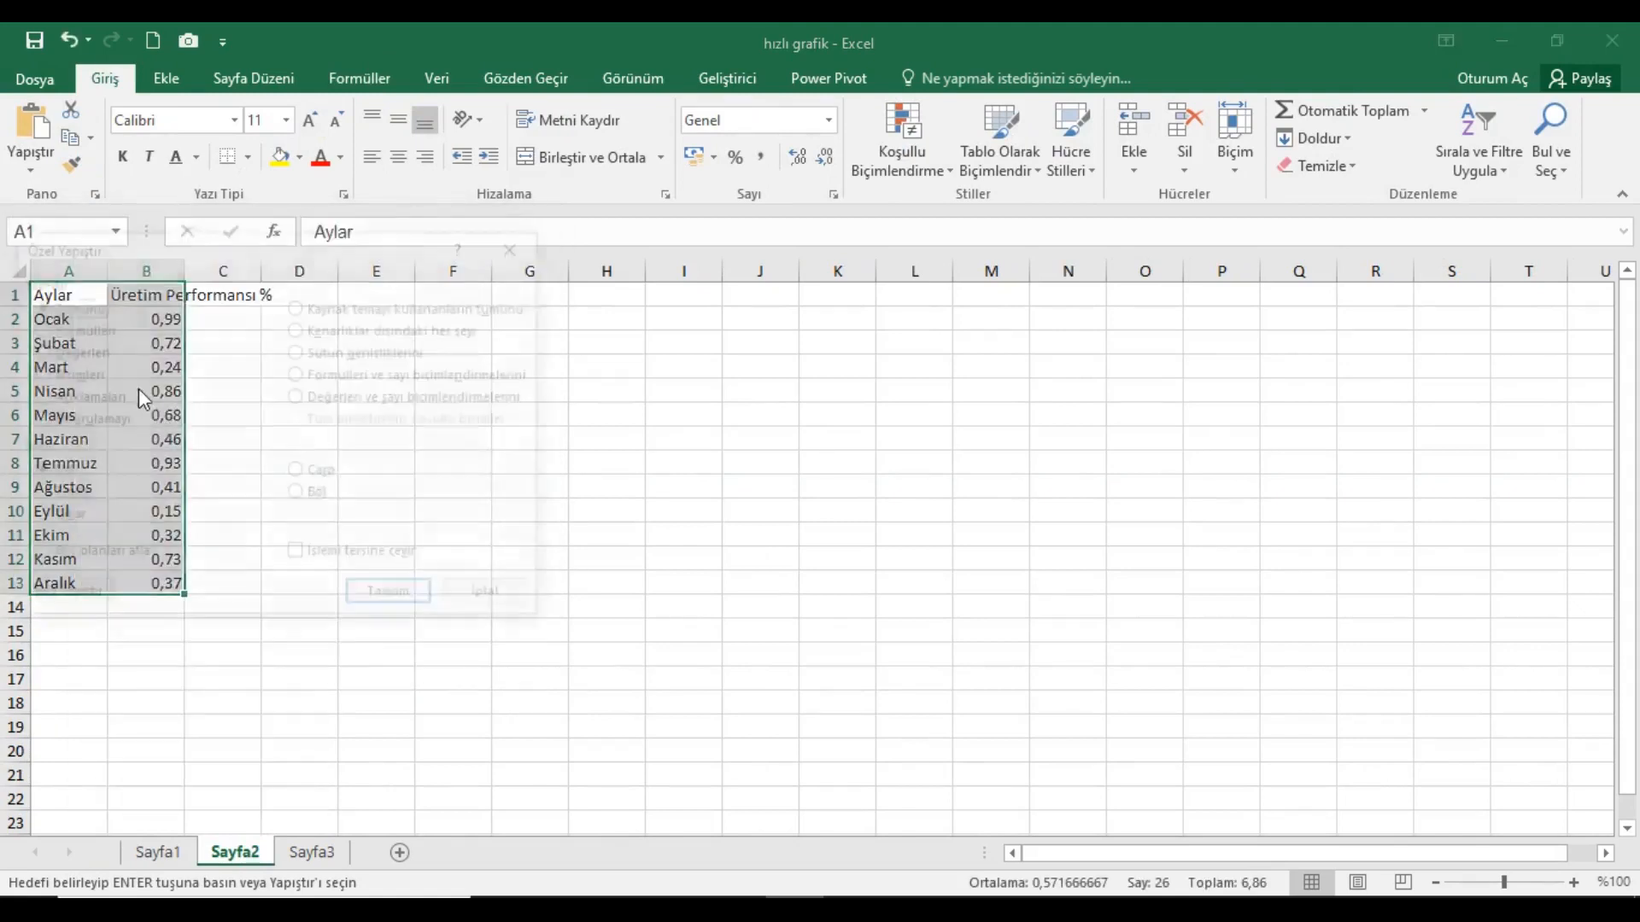
click(72, 373)
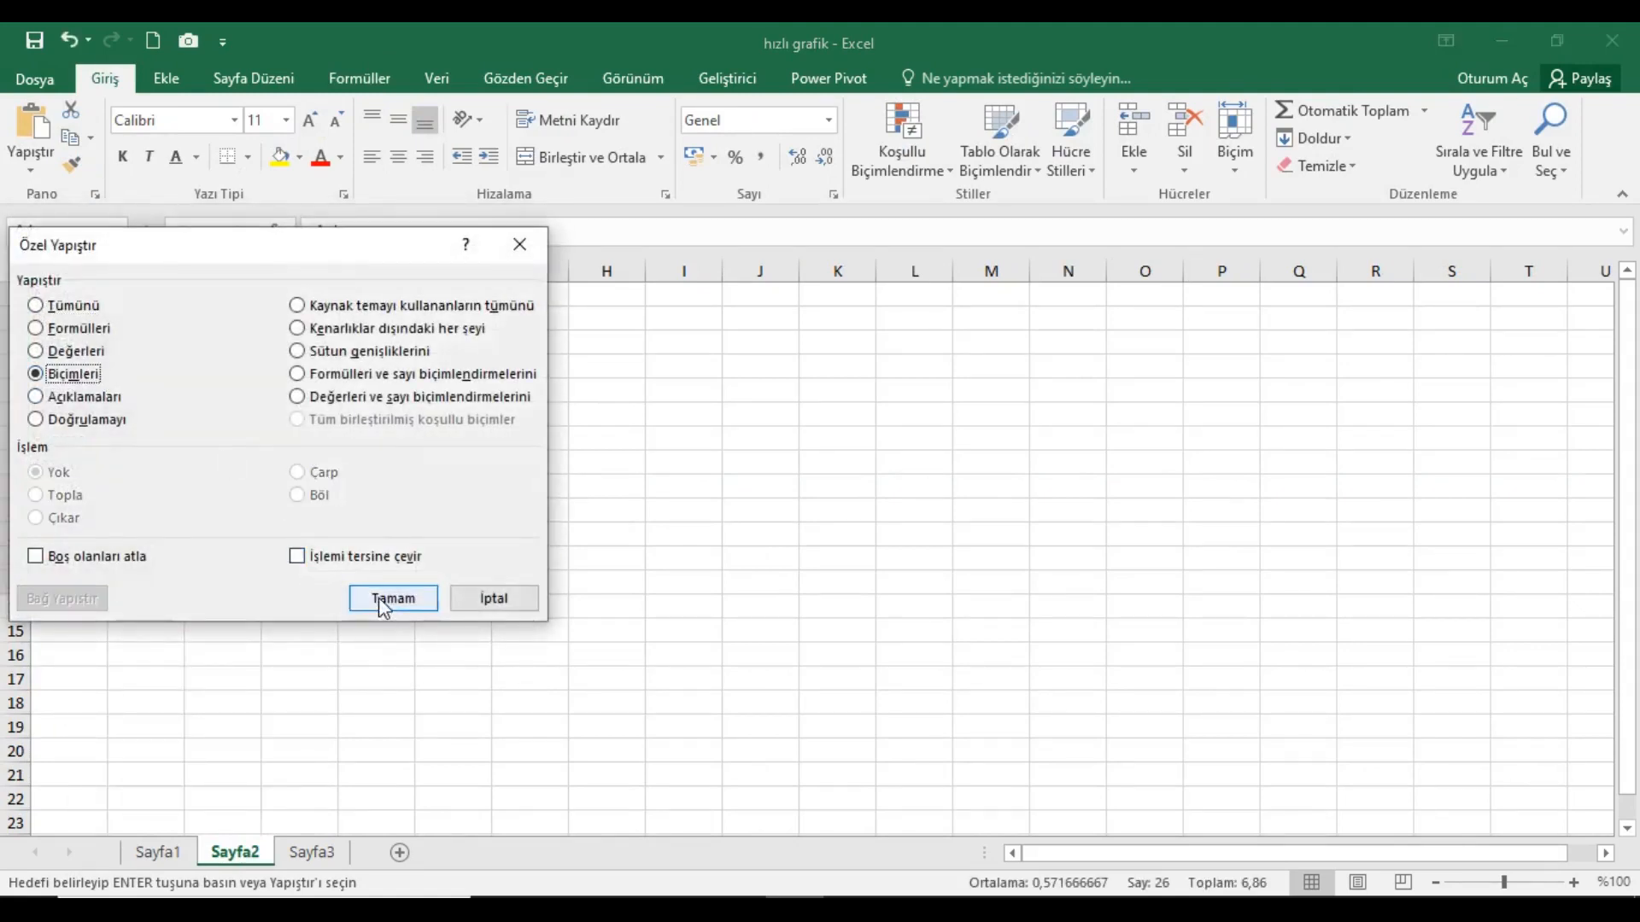
click(380, 598)
click(19, 270)
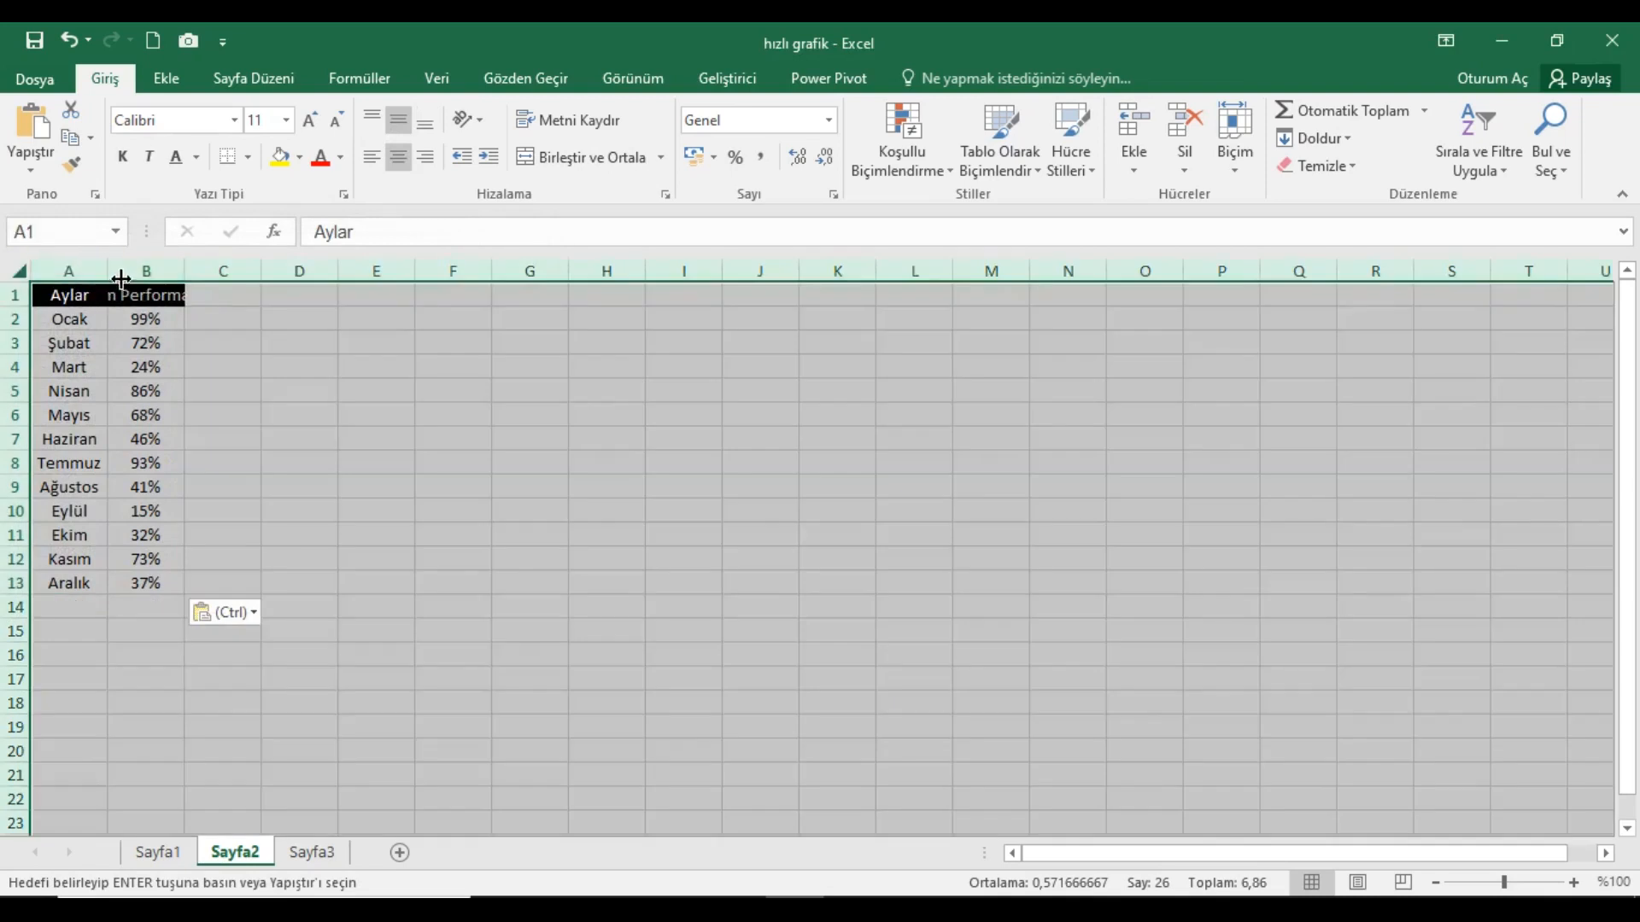
double_click(121, 278)
- Insert a 2-D clustered bar chart from the table range A1:B13 on Sayfa2
drag(74, 294, 235, 586)
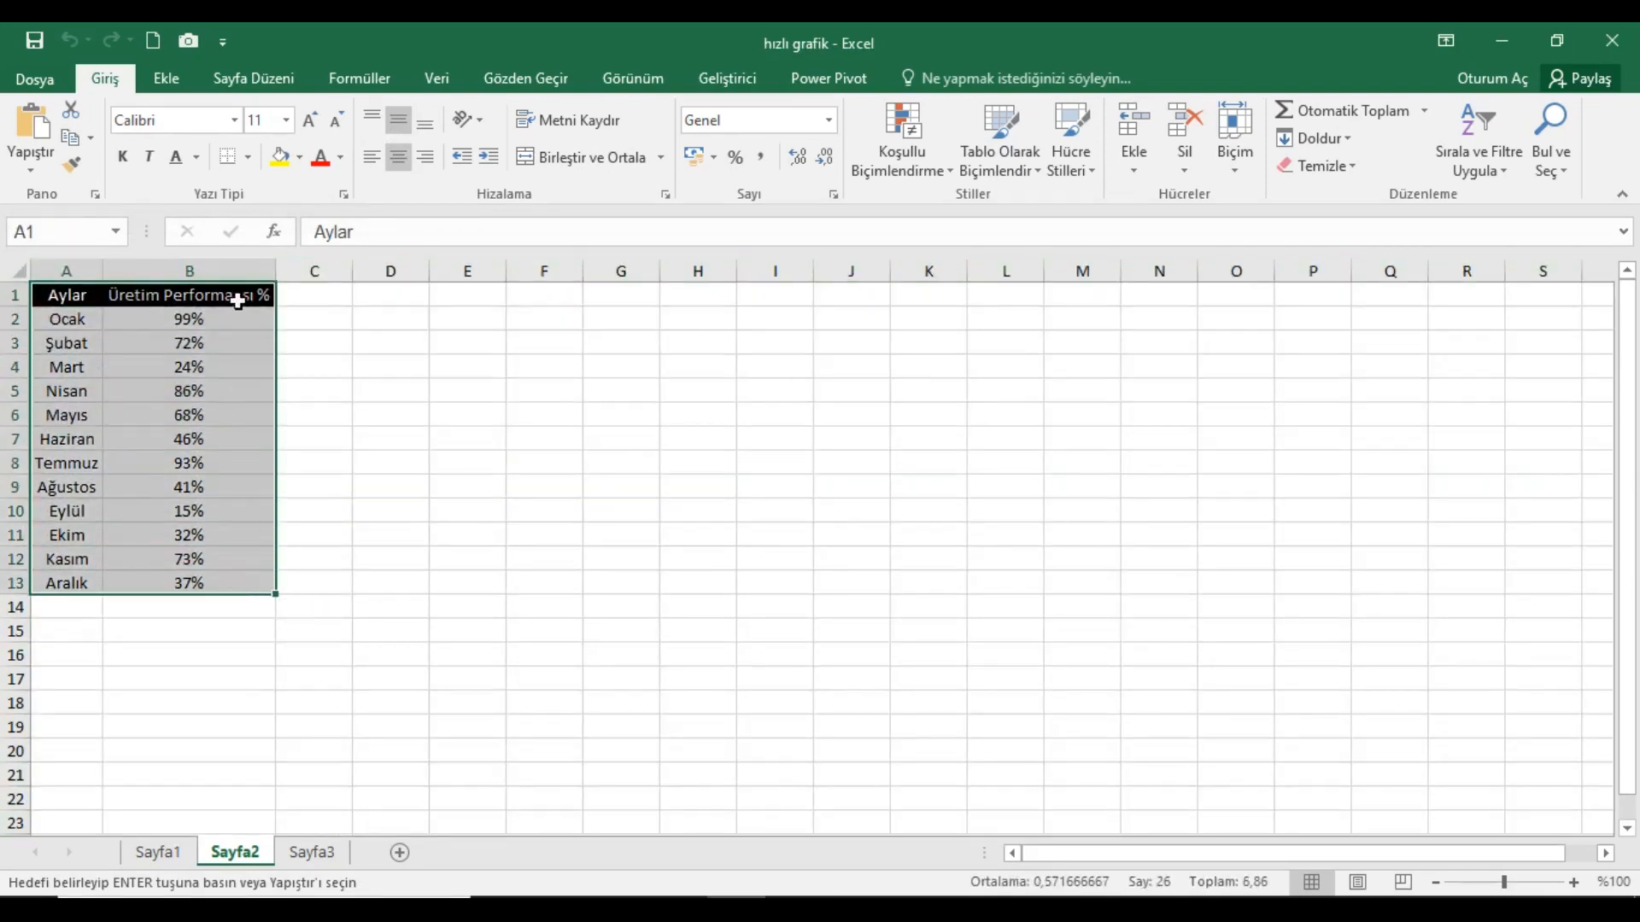
click(168, 81)
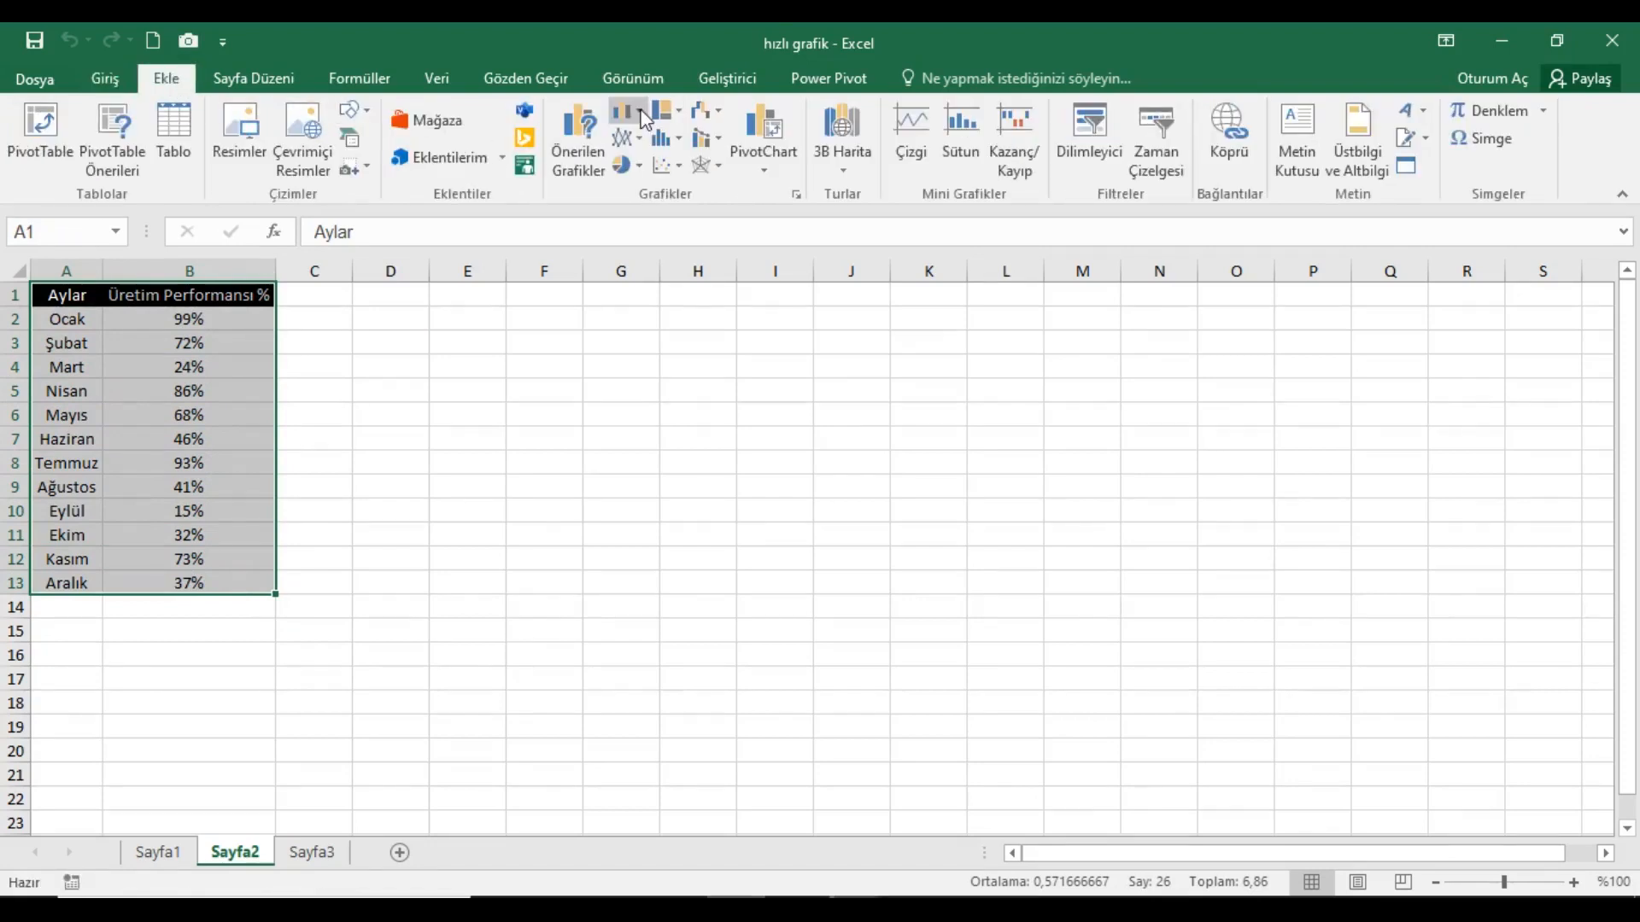
click(642, 105)
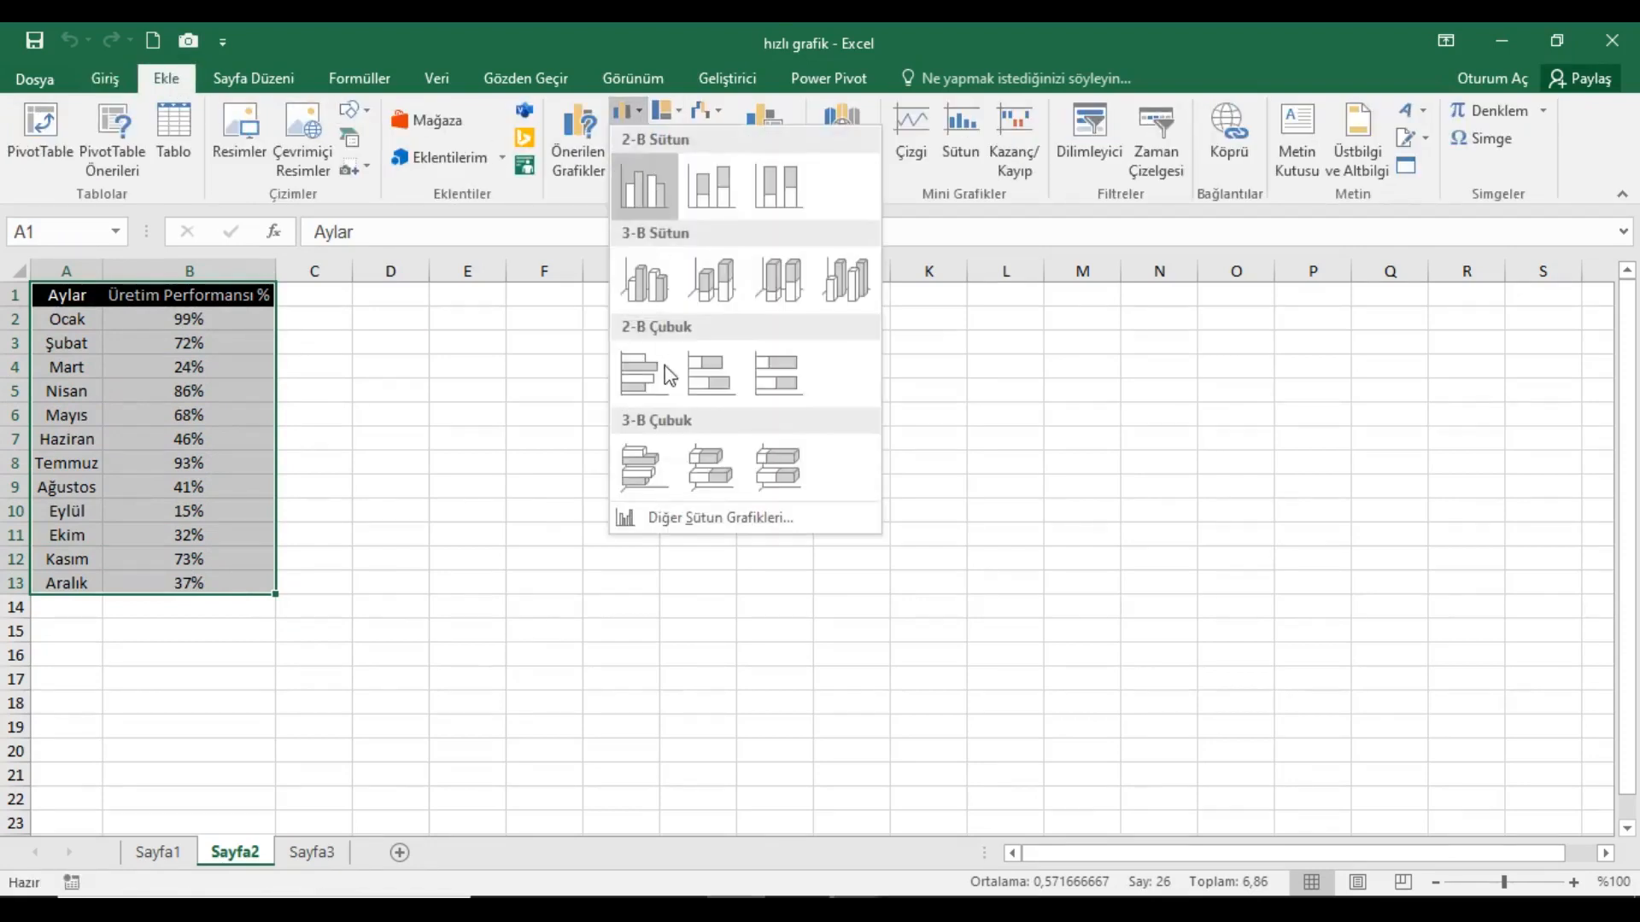
click(642, 372)
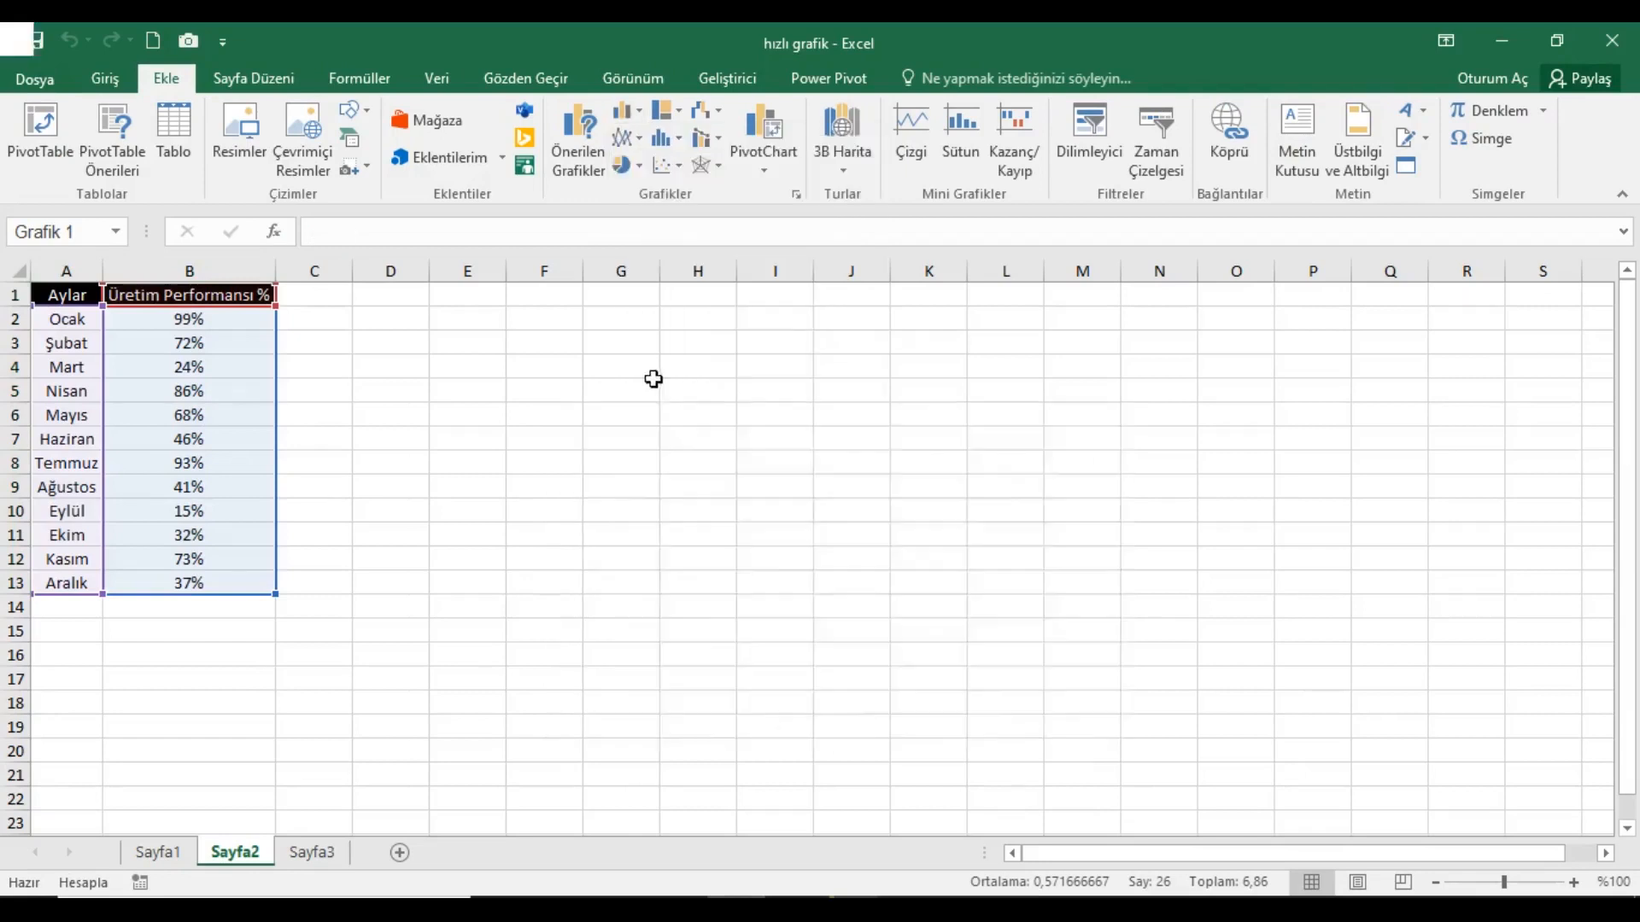
- Replace the chart's axes, title and gridlines with error bars, and move the chart up and closer to the table
click(1167, 413)
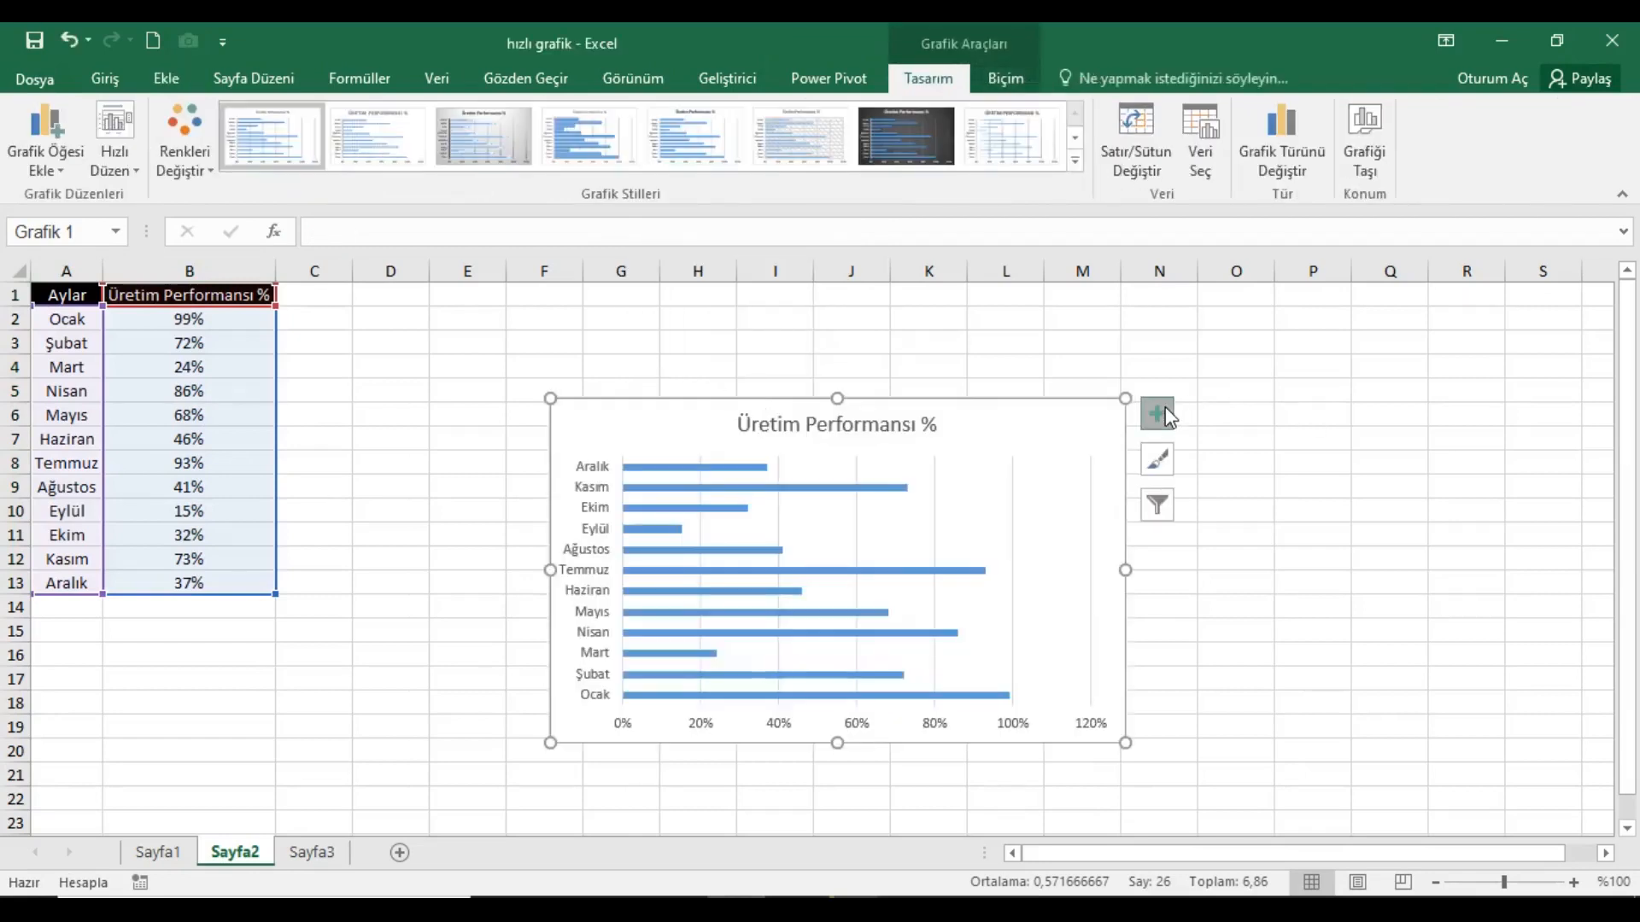
click(1227, 480)
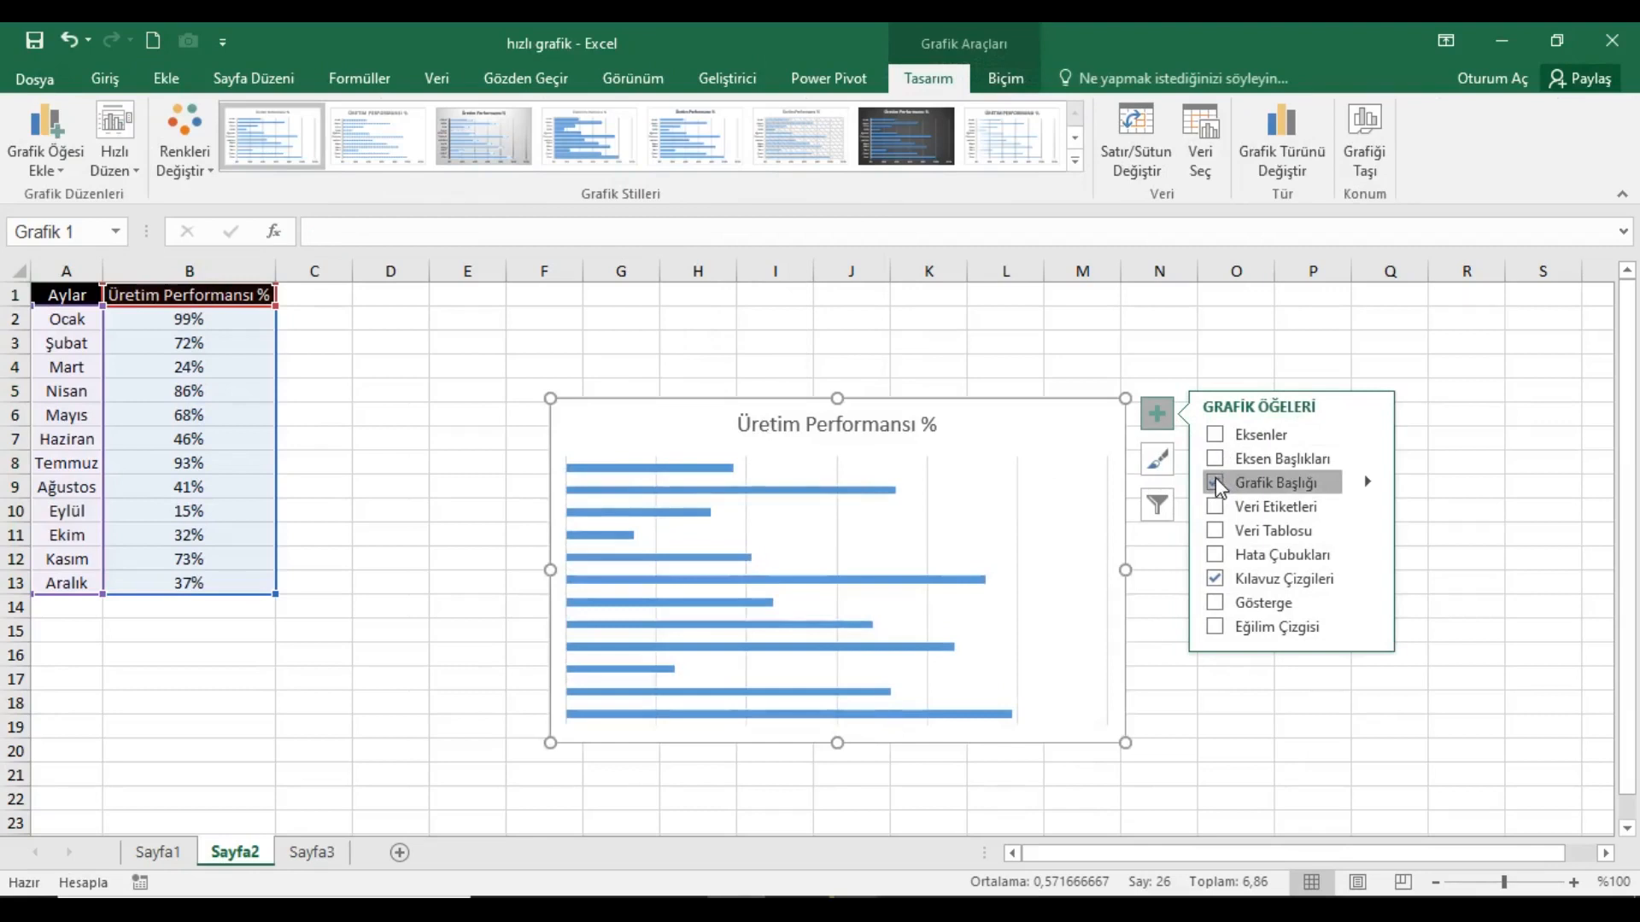
click(1217, 578)
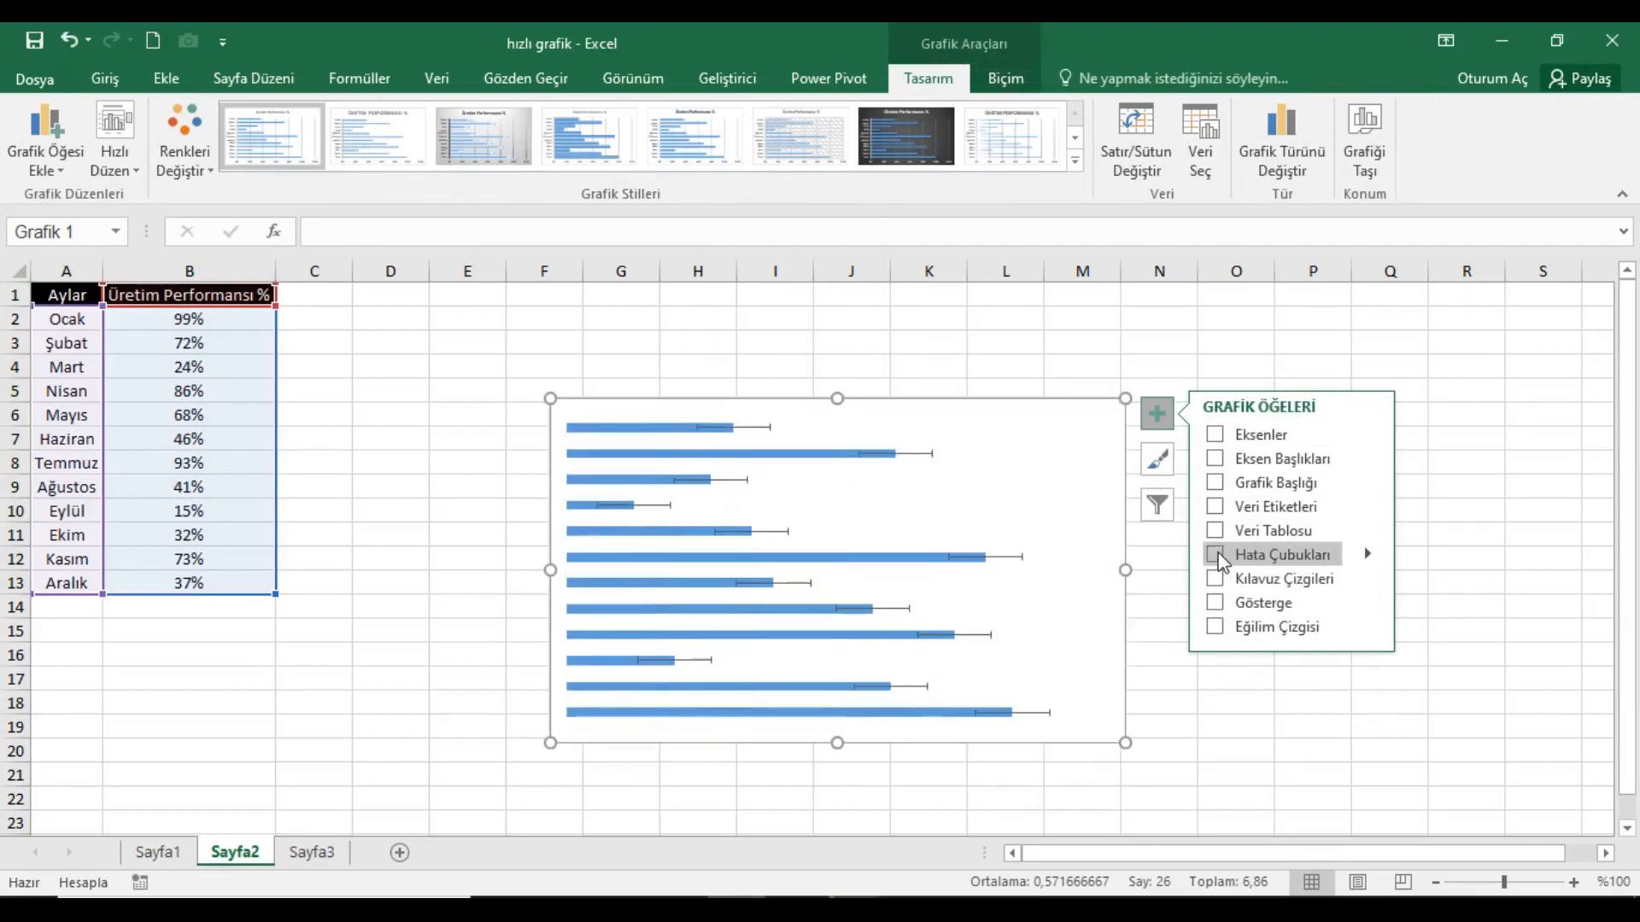
click(1218, 556)
click(1050, 335)
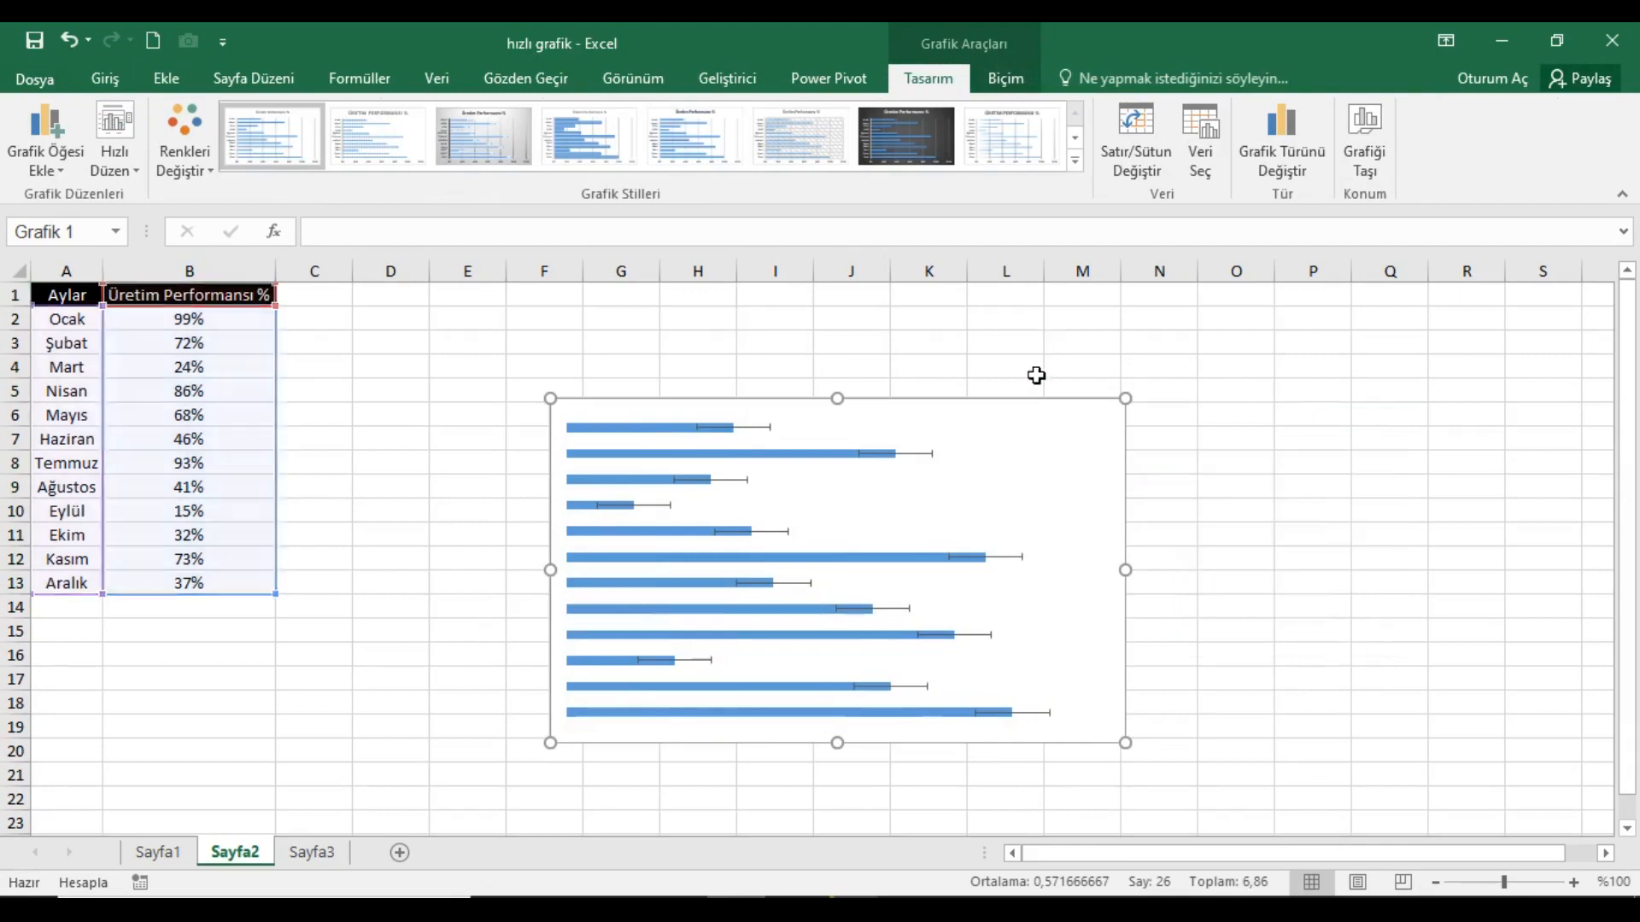
drag(977, 423, 905, 326)
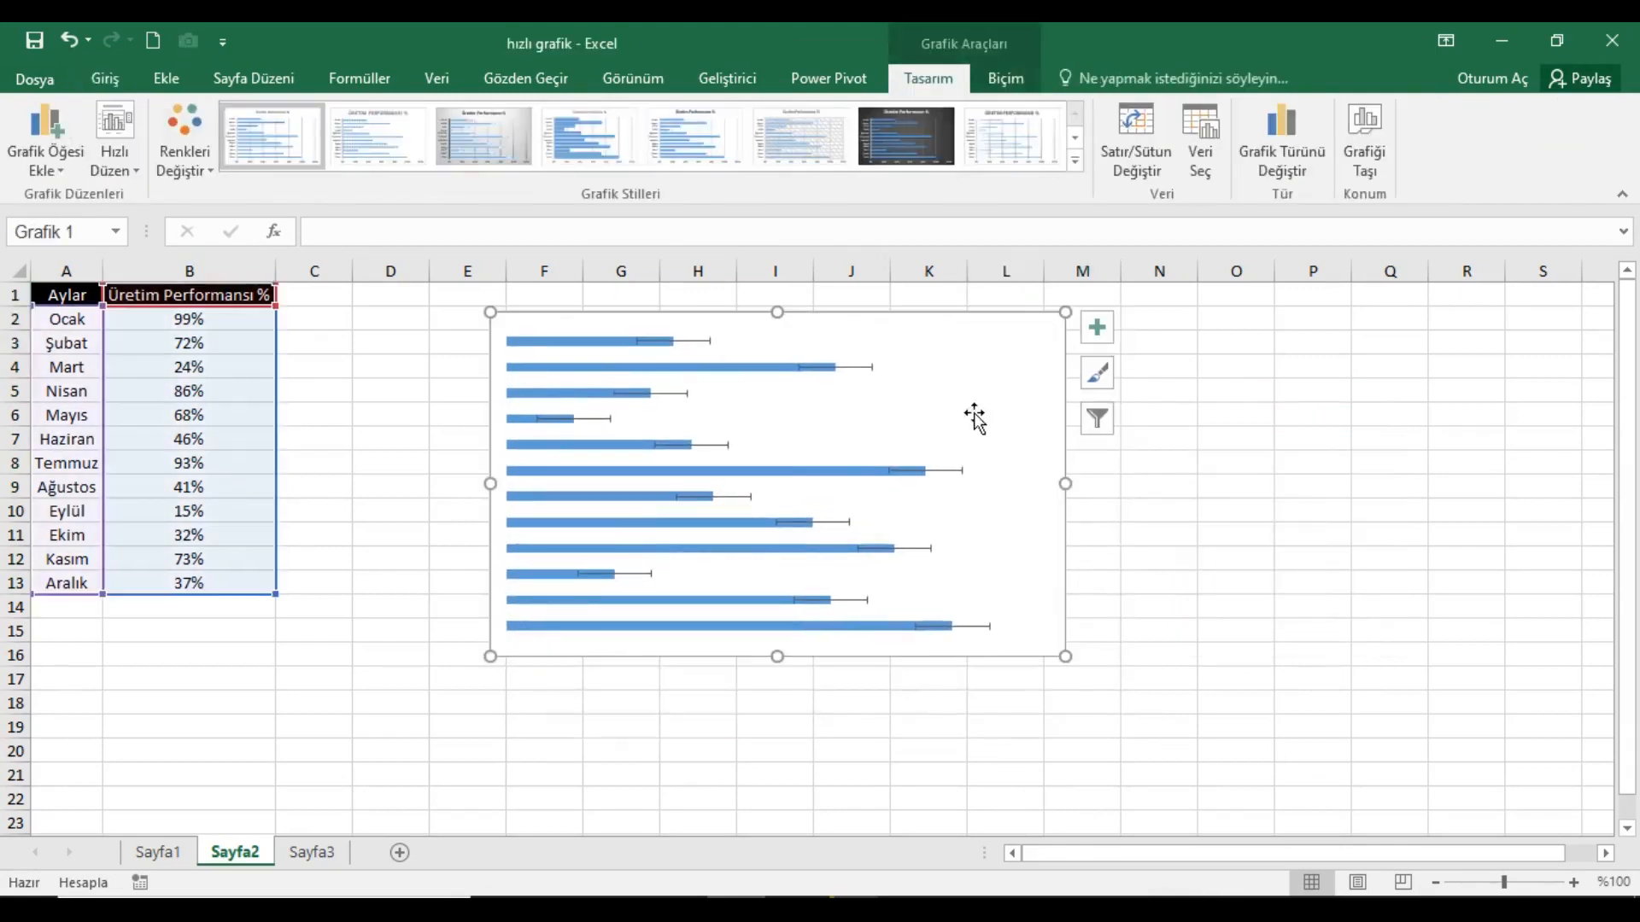
- Set the chart's error bars to the minus direction with an error amount of 100 percent
click(858, 372)
right_click(854, 369)
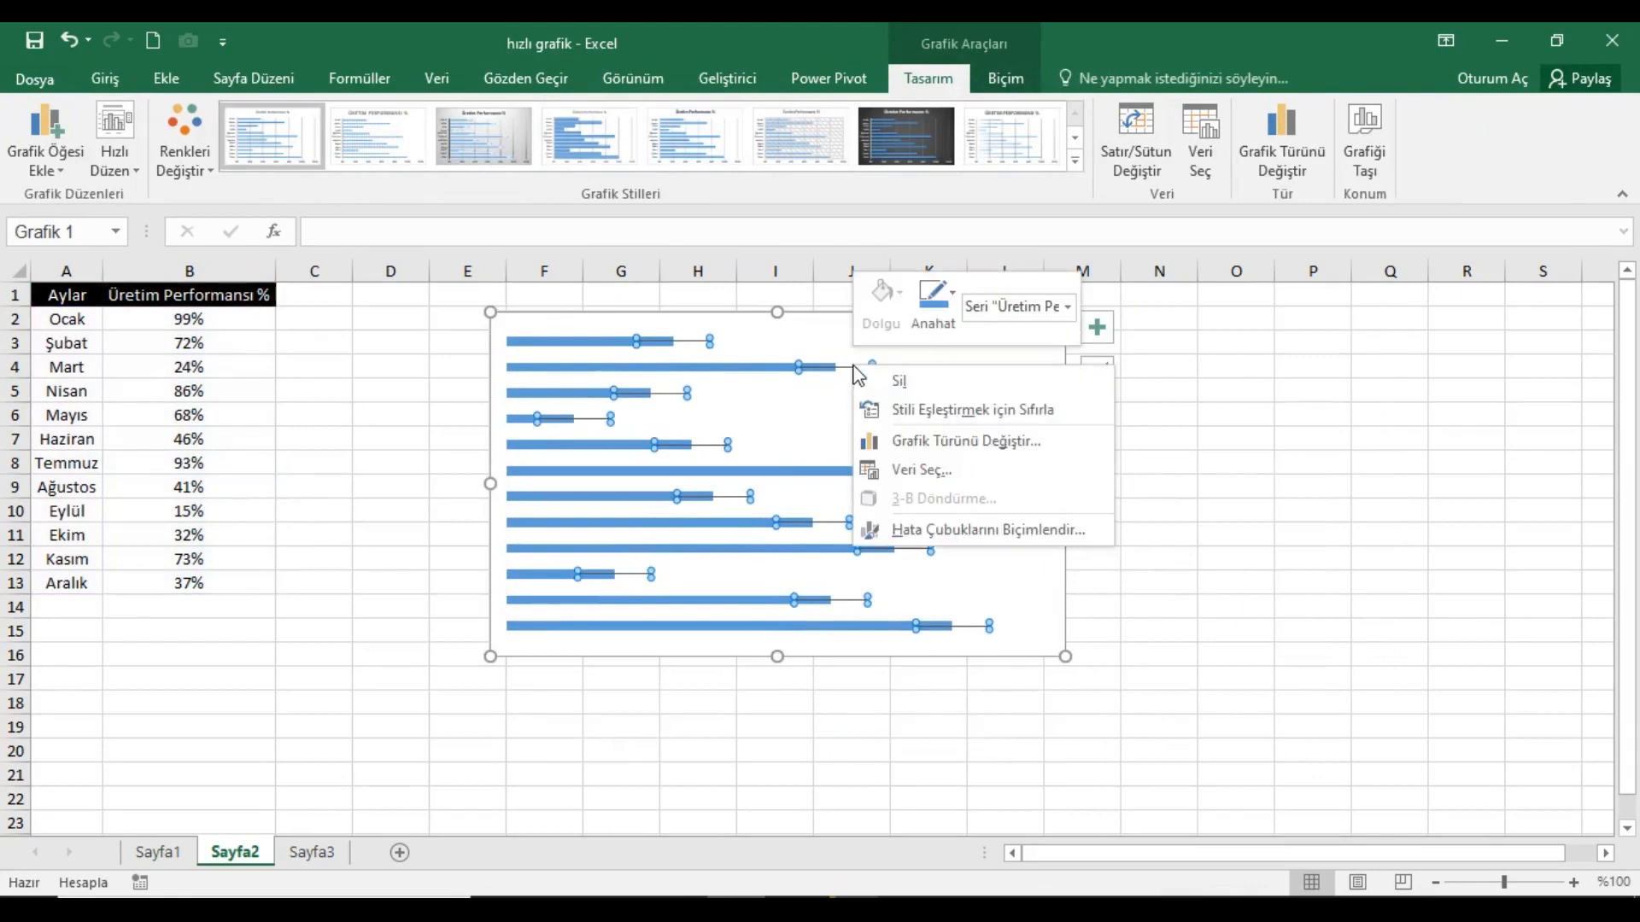
click(969, 530)
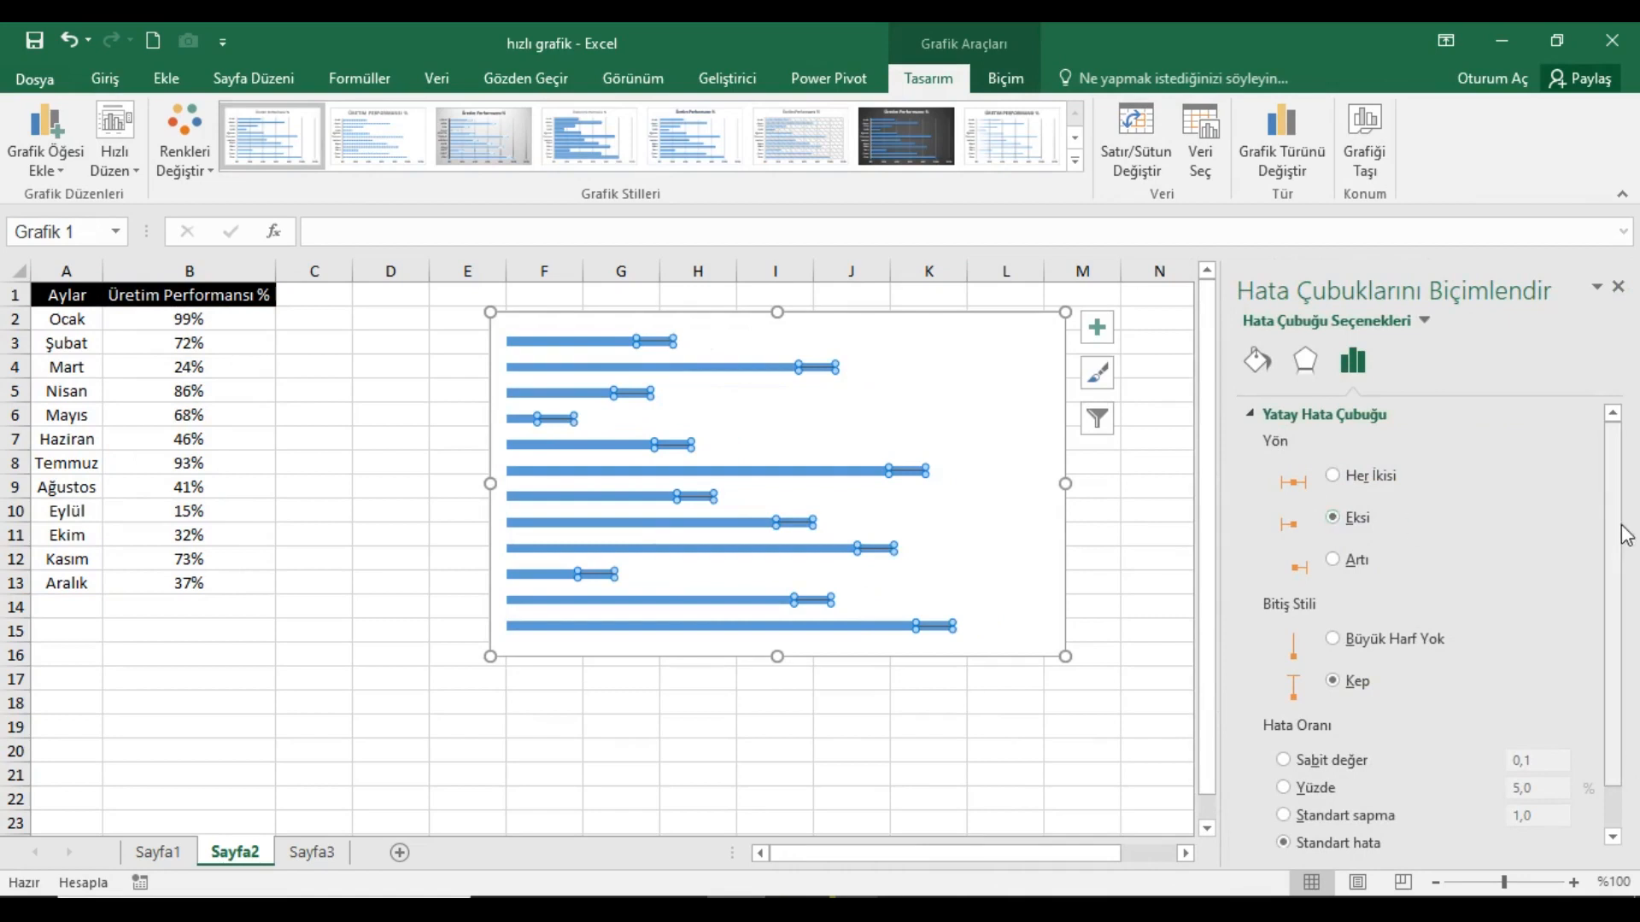
drag(1614, 500, 1627, 607)
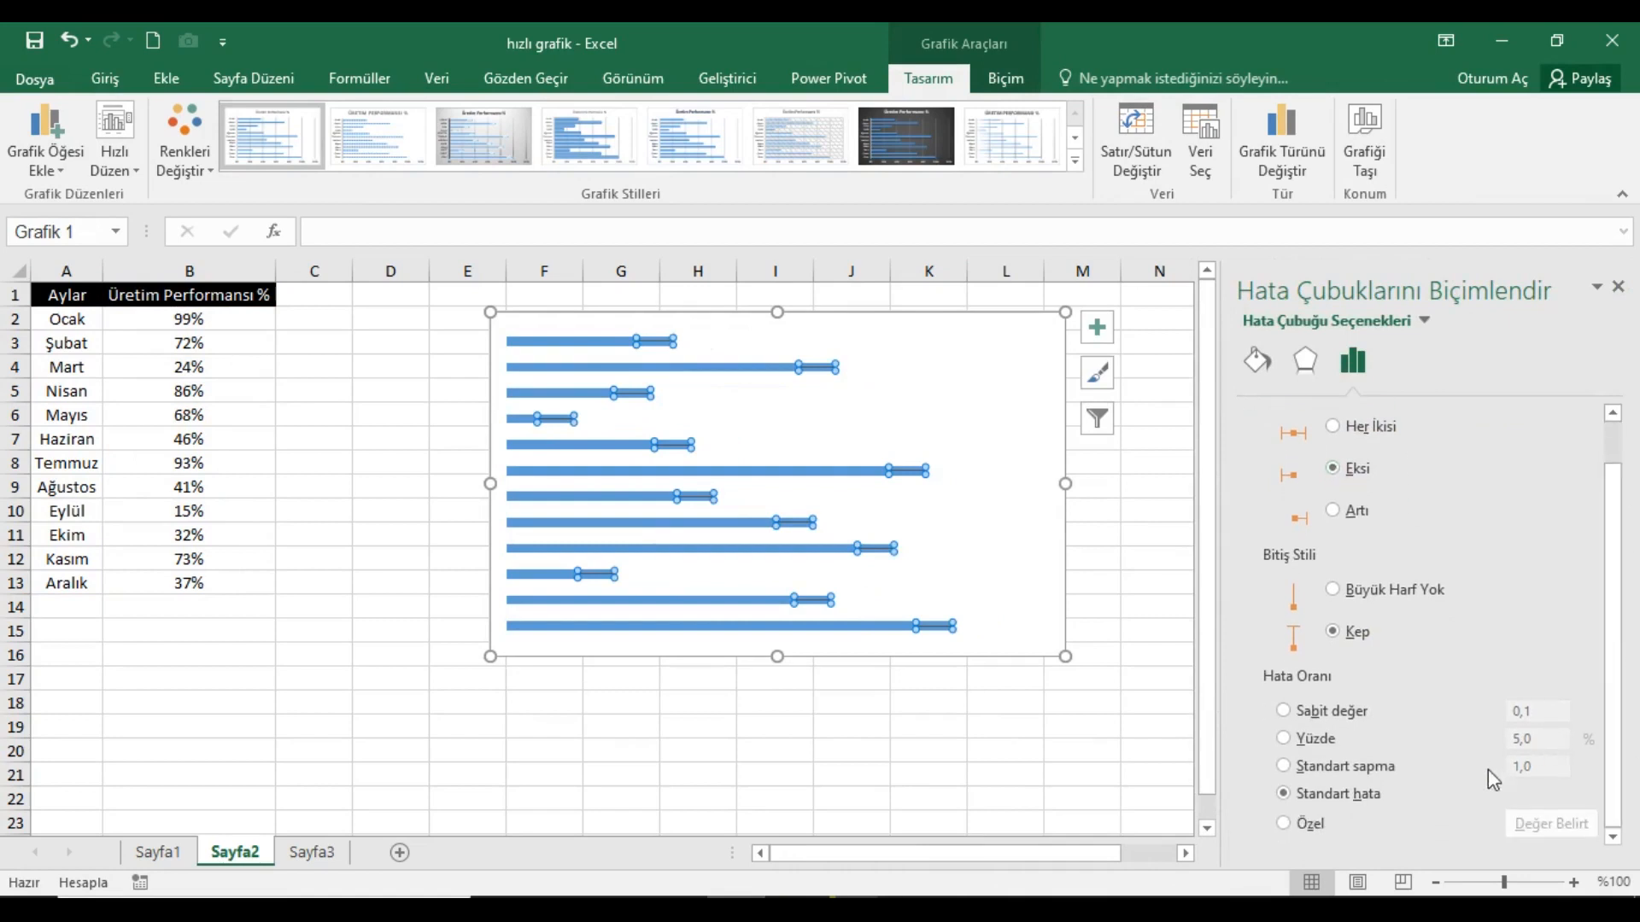
click(1283, 738)
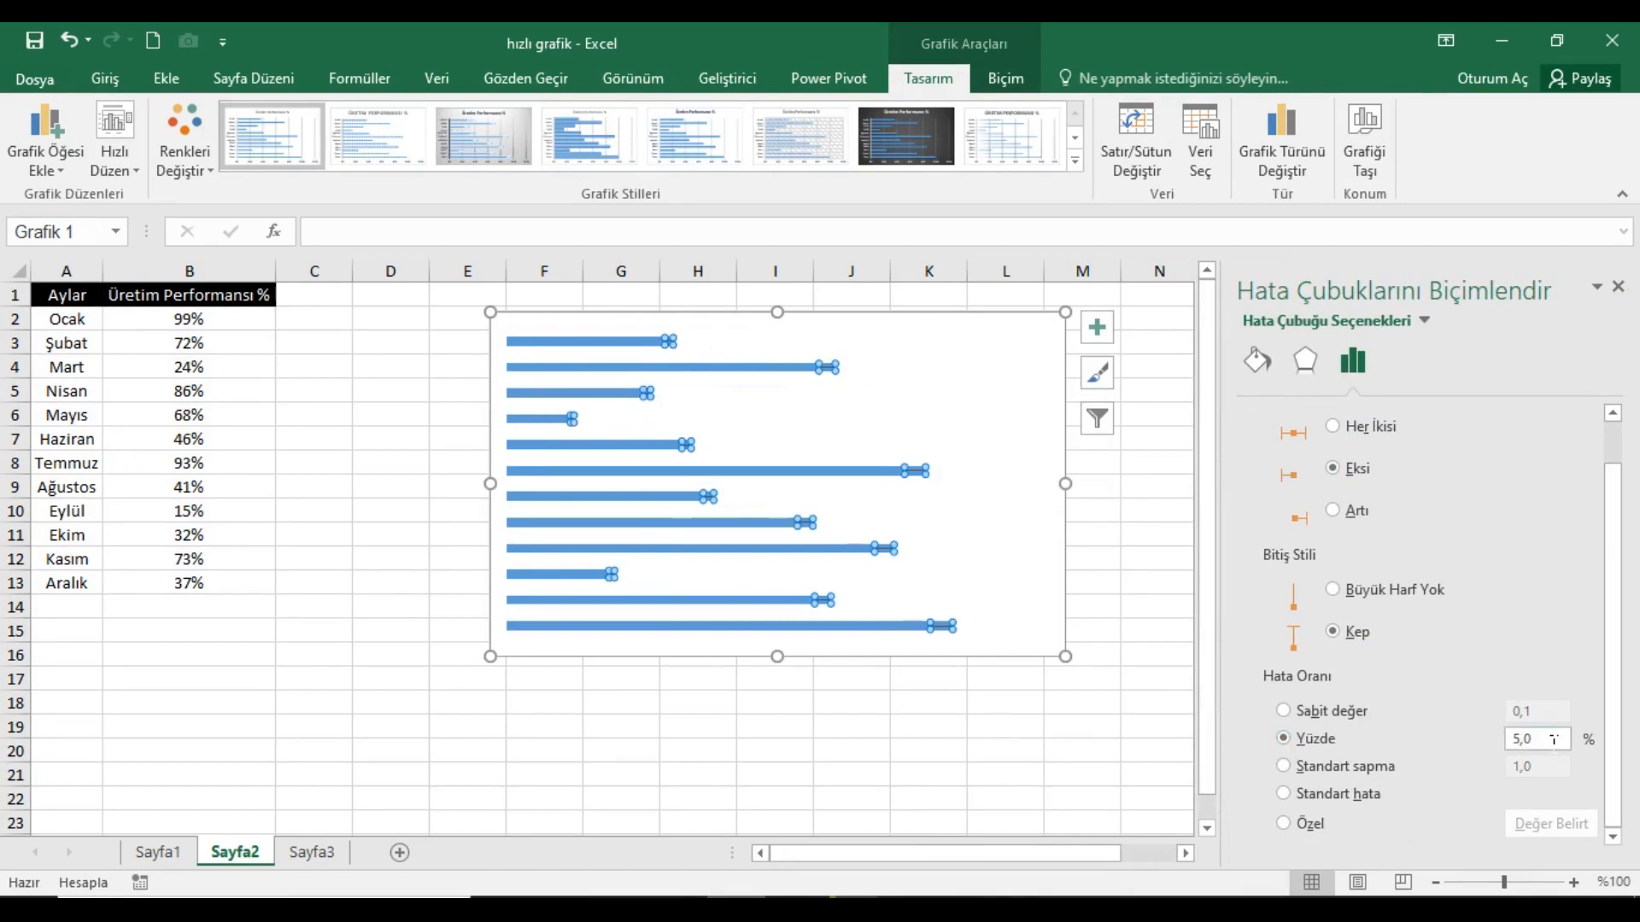
drag(1553, 739, 1481, 736)
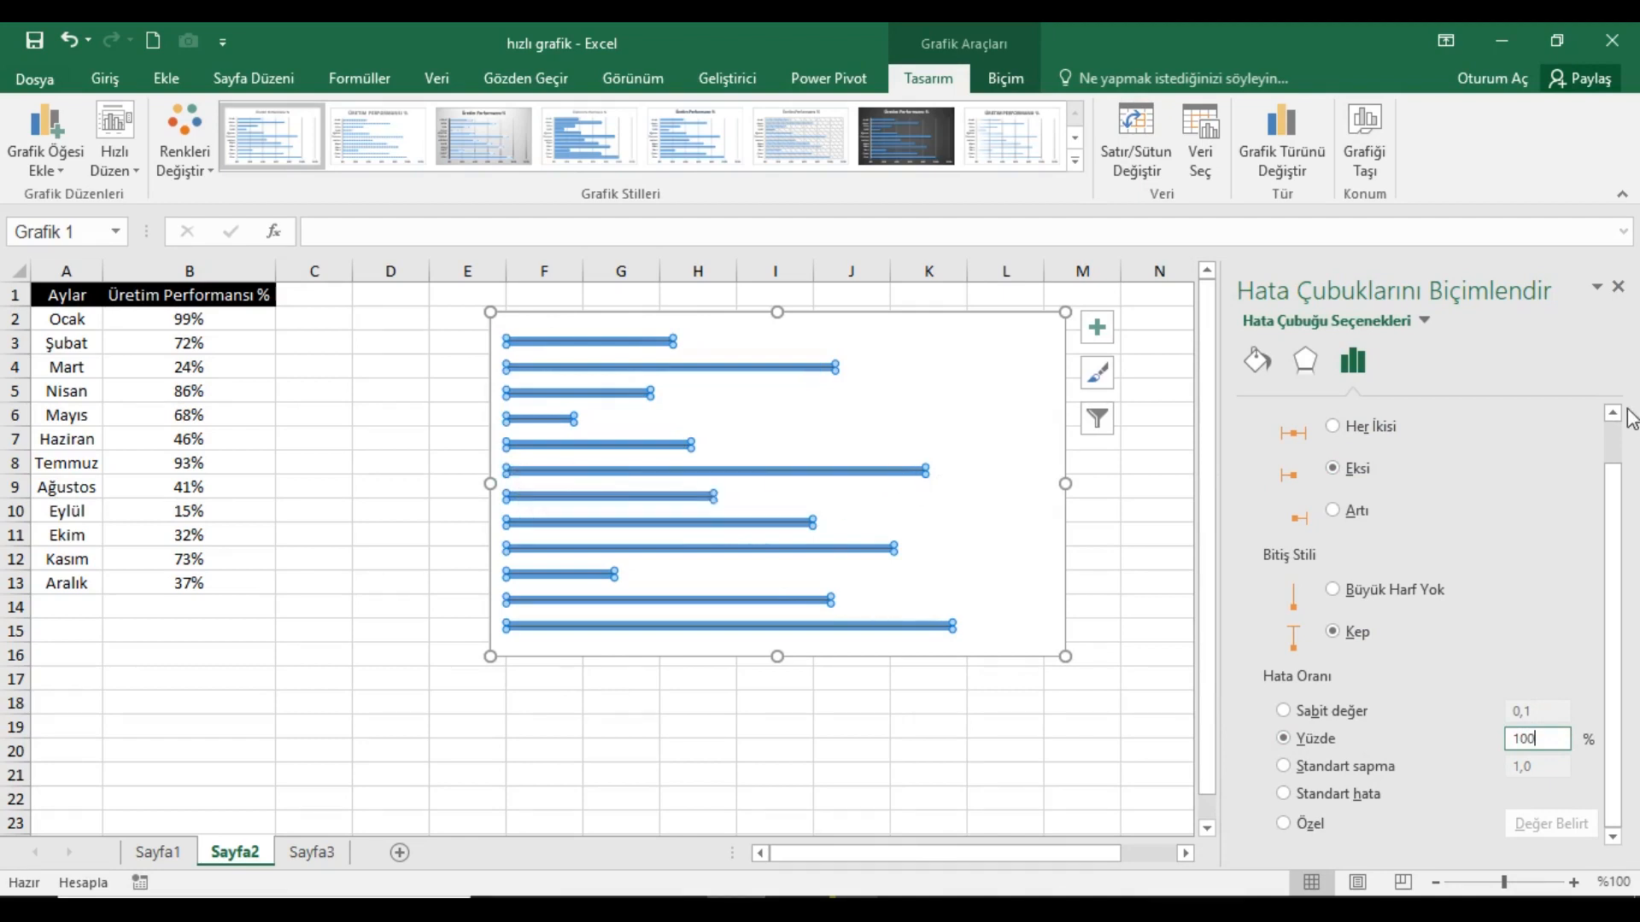
- Give the error bars a solid line in the standard blue colour
click(1256, 360)
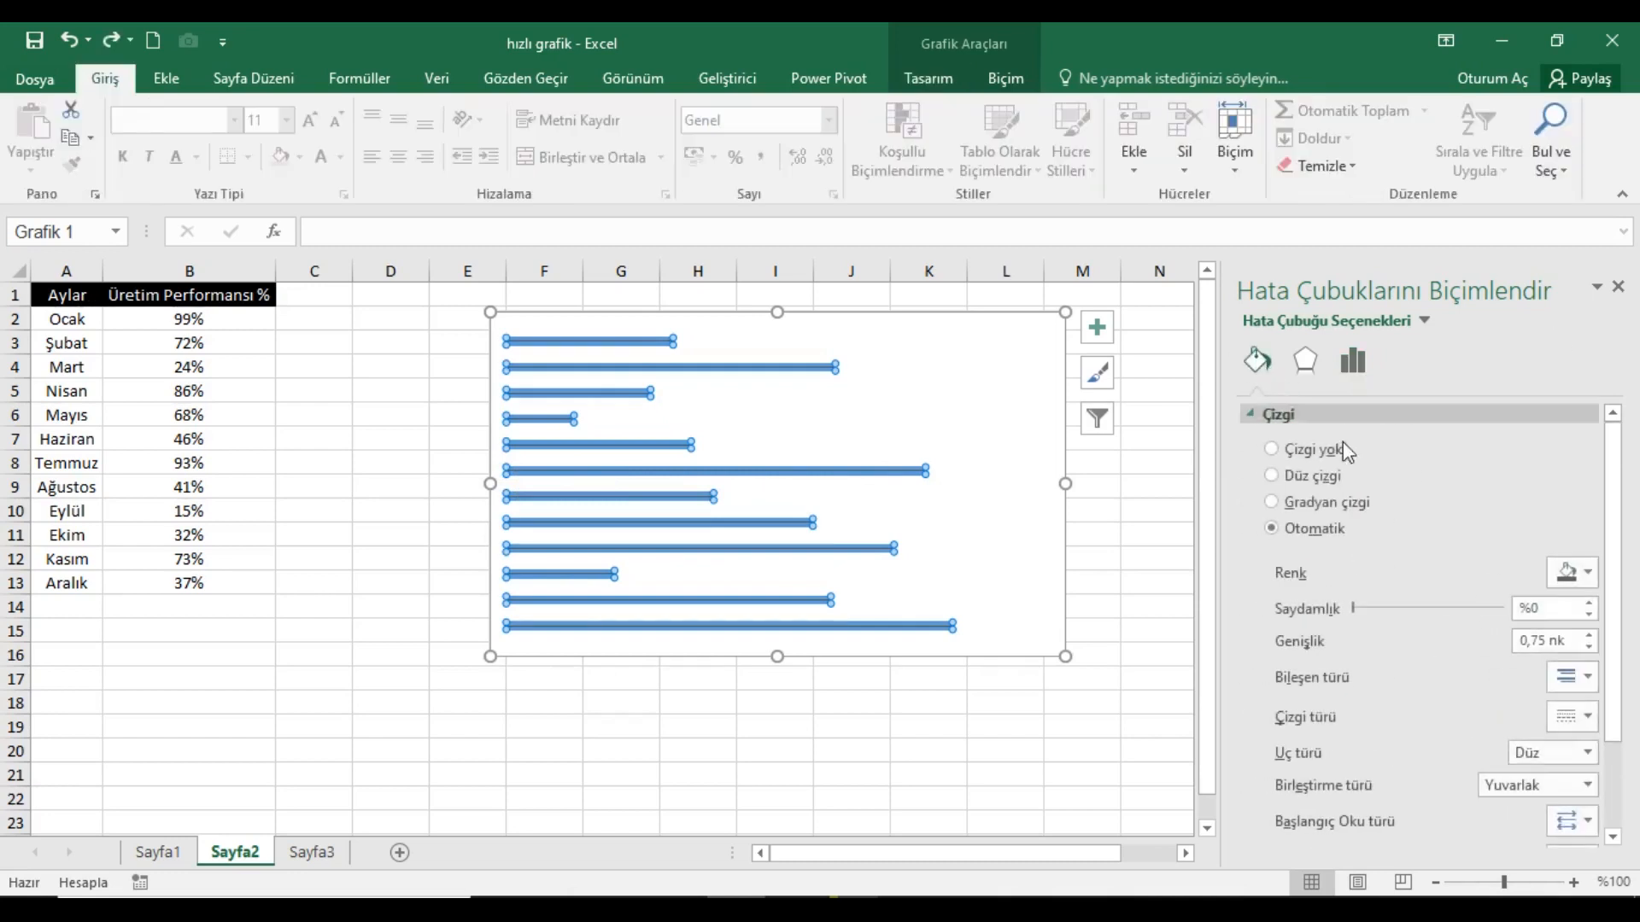
click(1272, 476)
click(1587, 572)
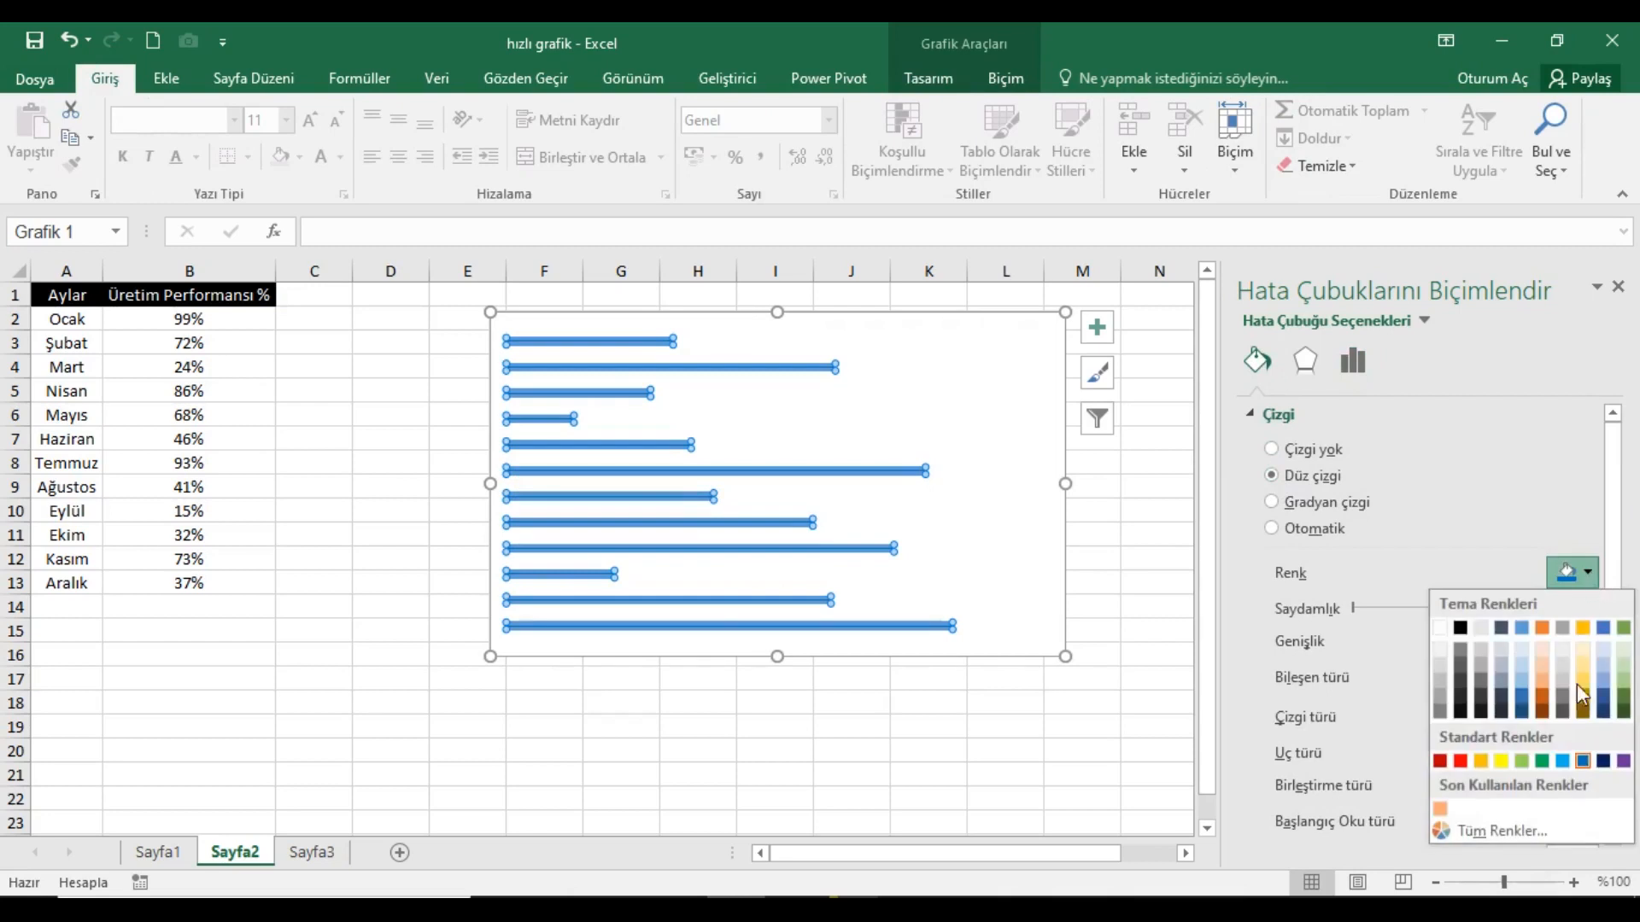
click(1582, 761)
- Set the error bar lines to 1,5 nk wide with the fine round-dot dash style
scroll(1620, 622, down, 3)
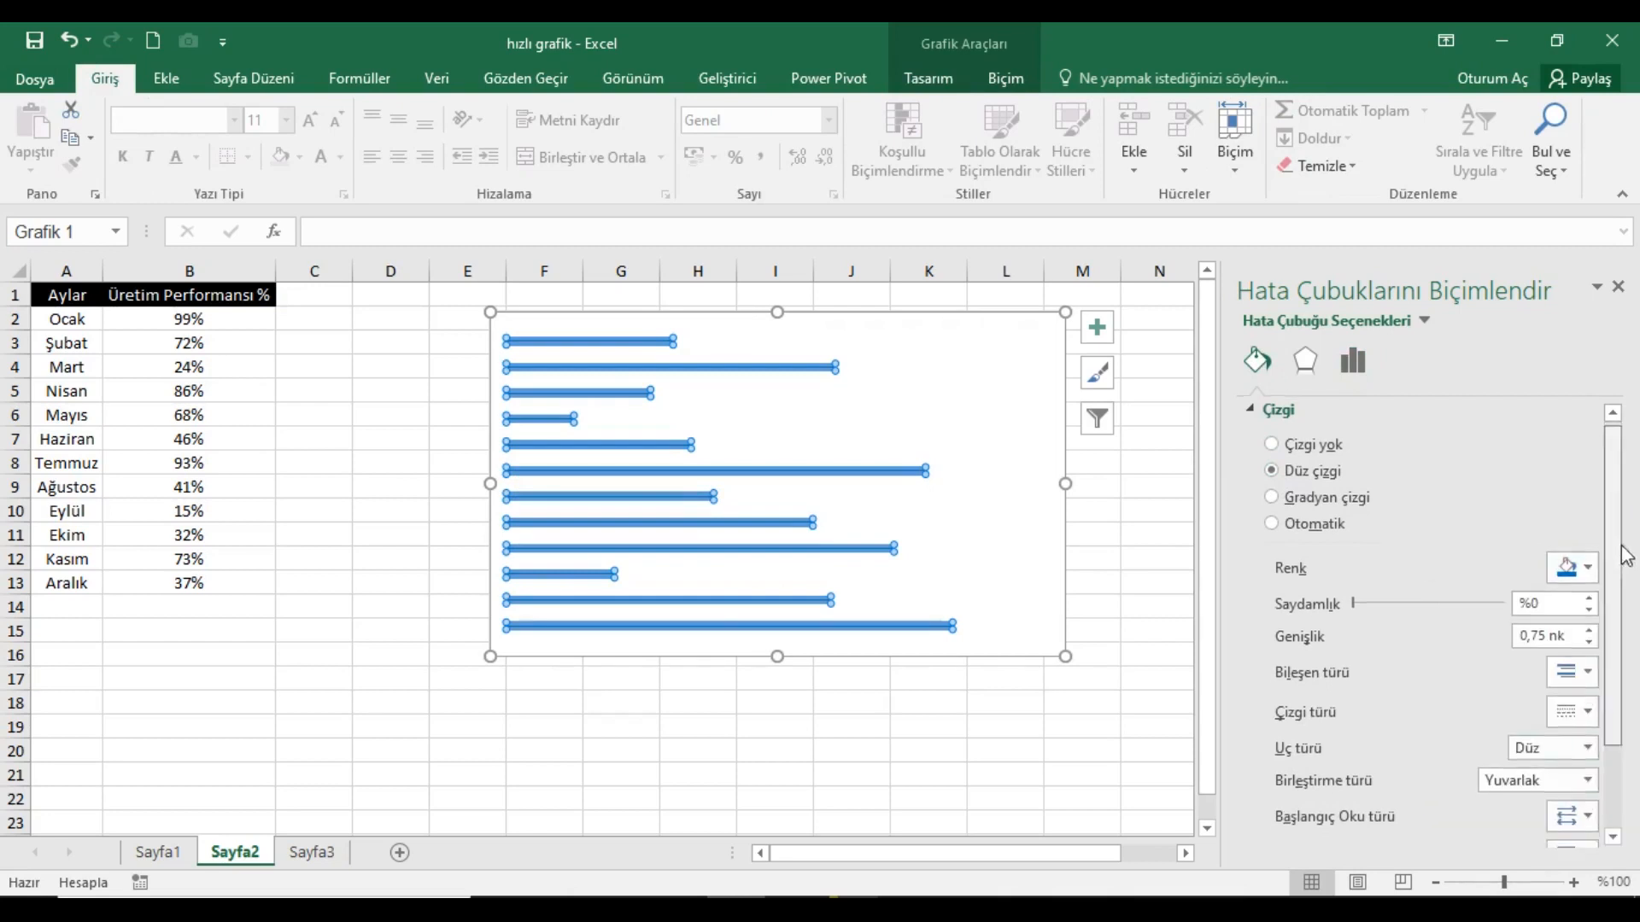
click(1589, 517)
click(1590, 518)
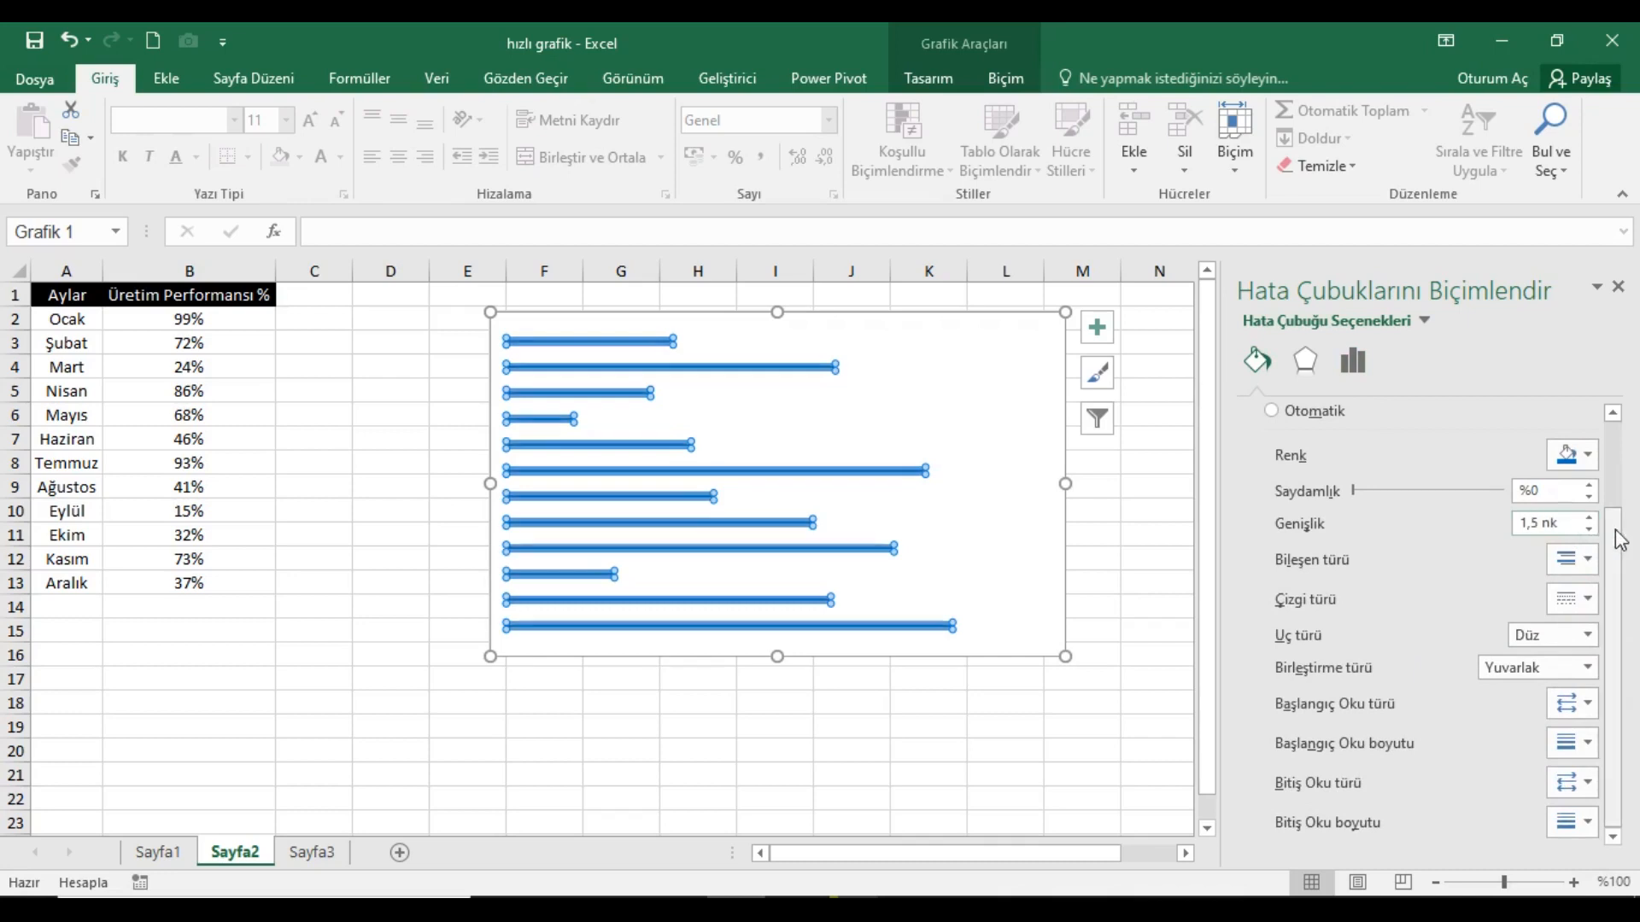
click(1575, 600)
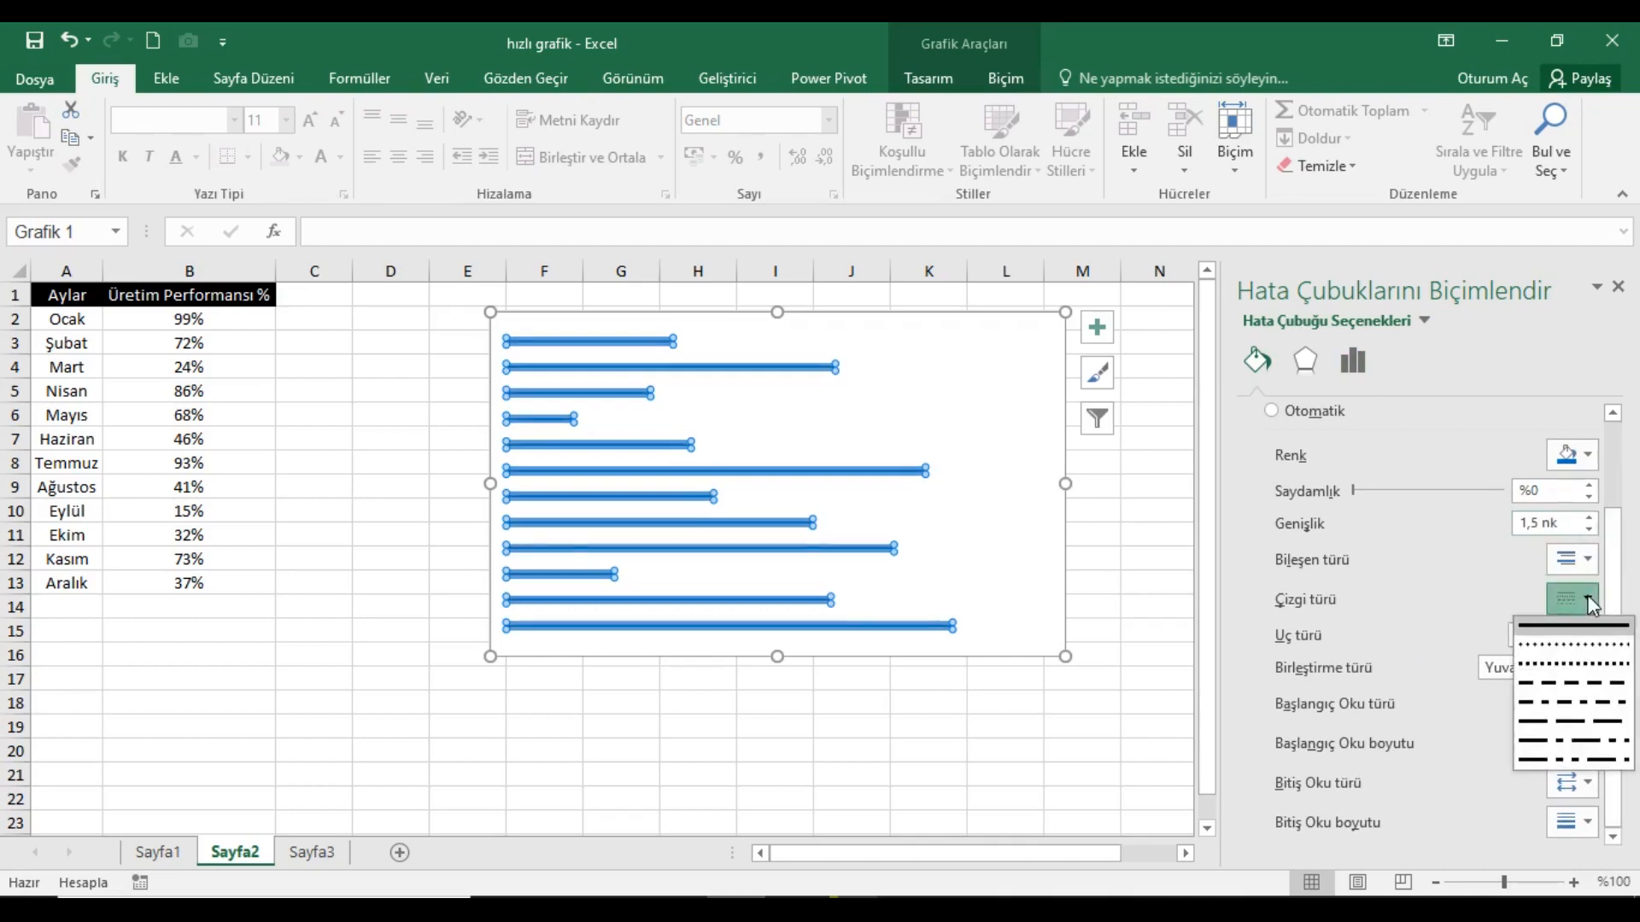
click(1554, 642)
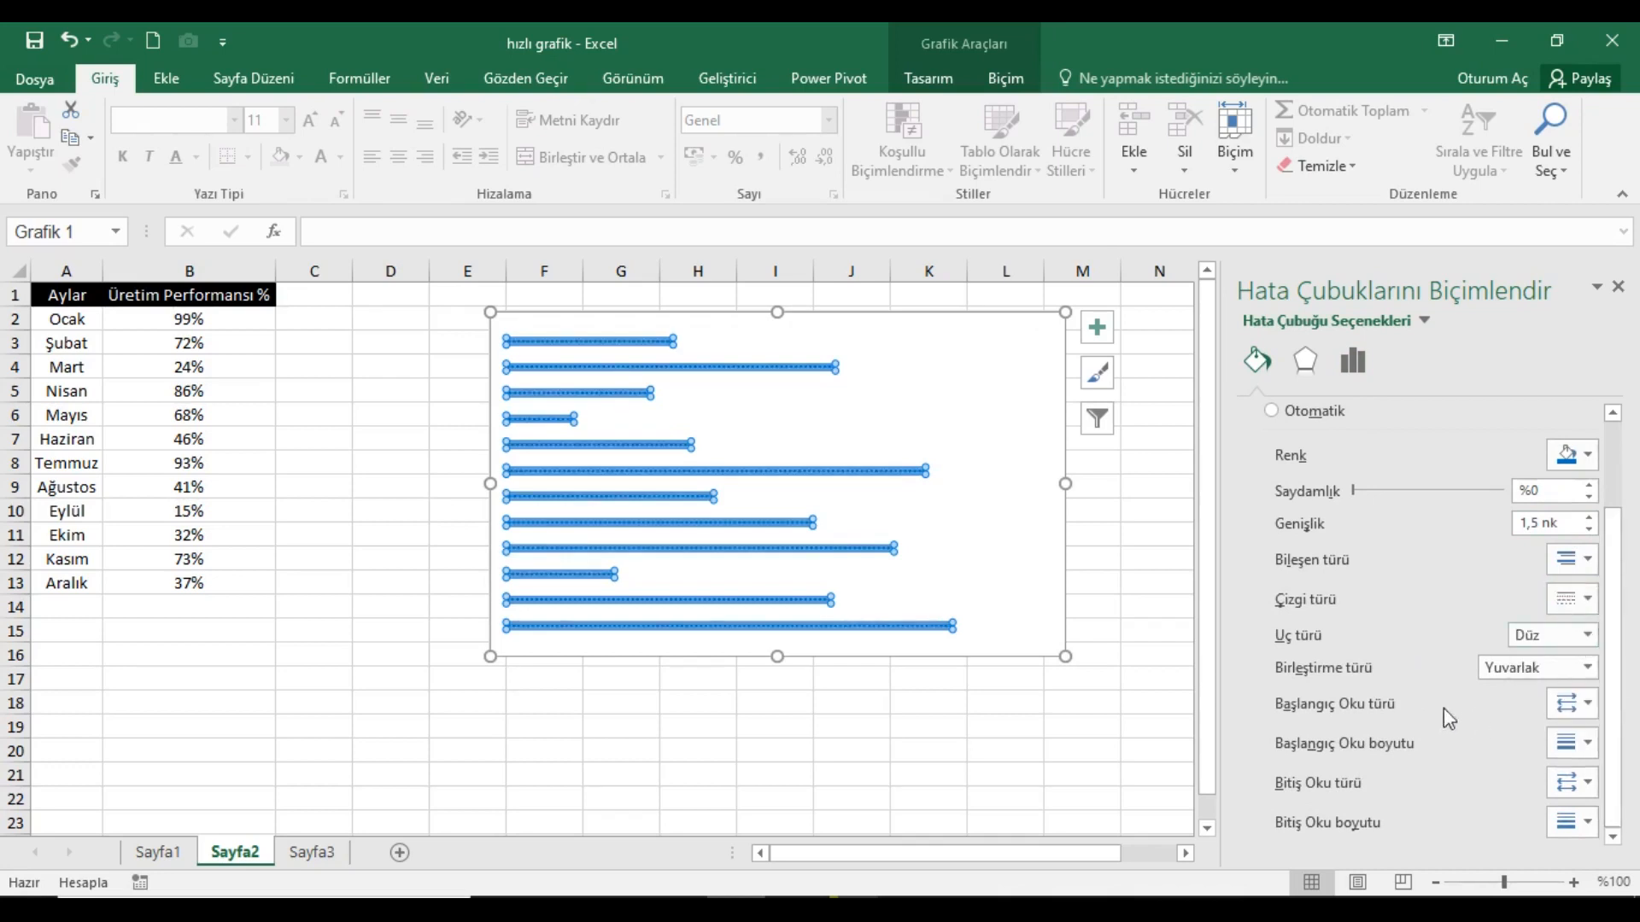
- Set begin and end arrow types for the error bars, with diamonds at the bar tips, and close the formatting options
click(1586, 705)
click(1578, 780)
click(1585, 740)
click(1612, 860)
click(1617, 287)
click(1169, 327)
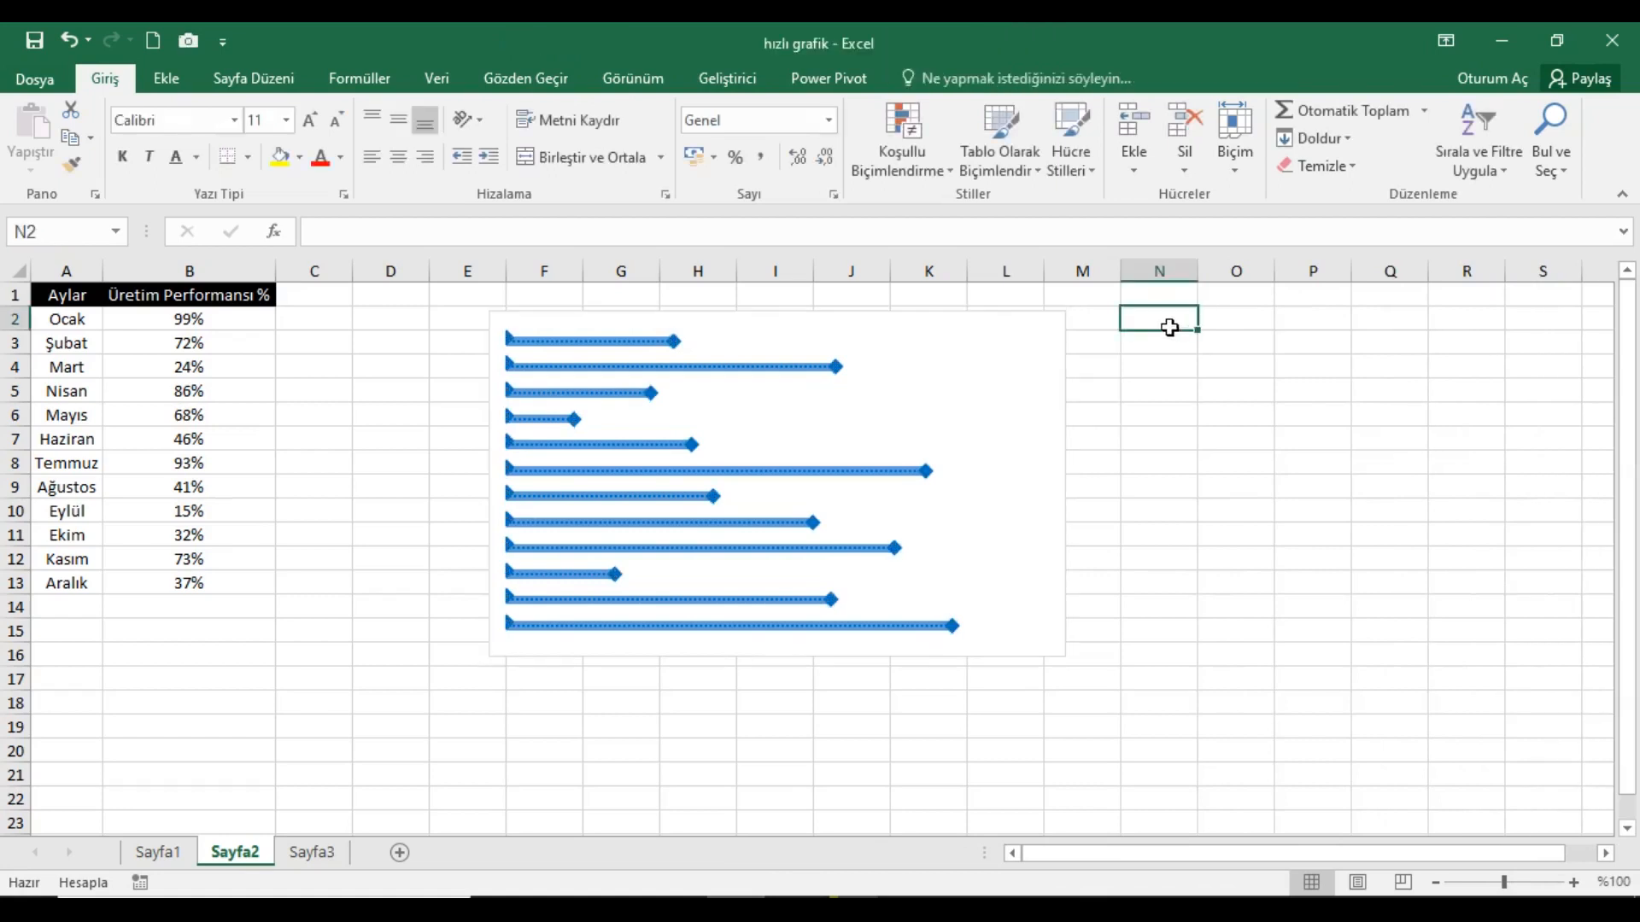
- Switch formatting from the error bars to the "Üretim Performansı %" data series and set its fill to Dolgu yok (no fill)
click(635, 342)
right_click(639, 346)
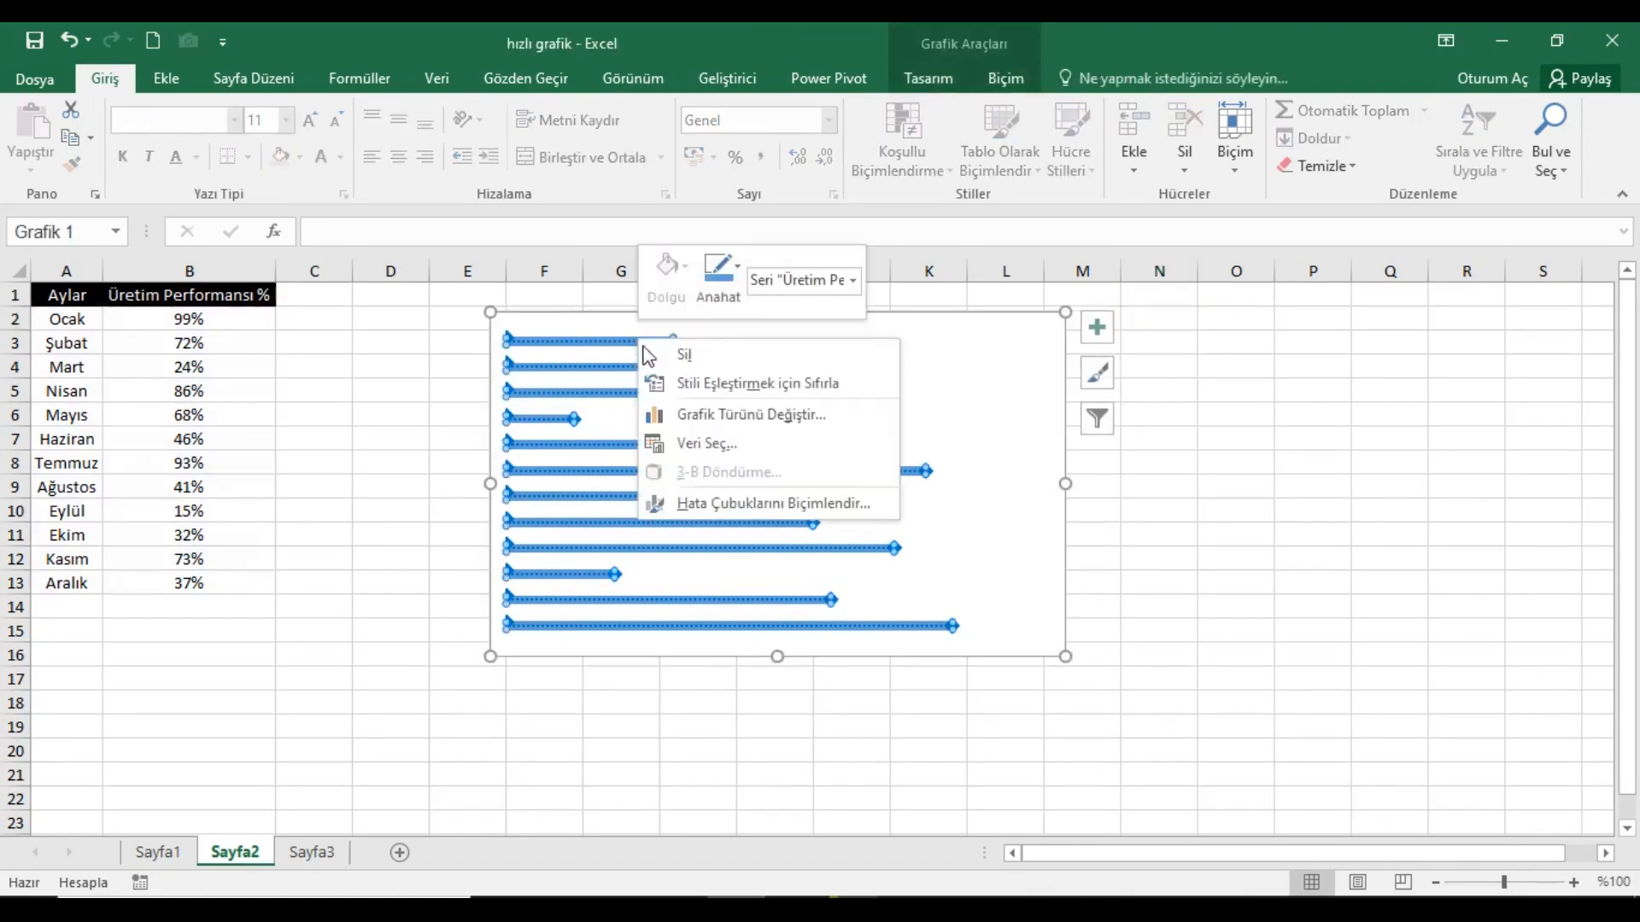
click(716, 509)
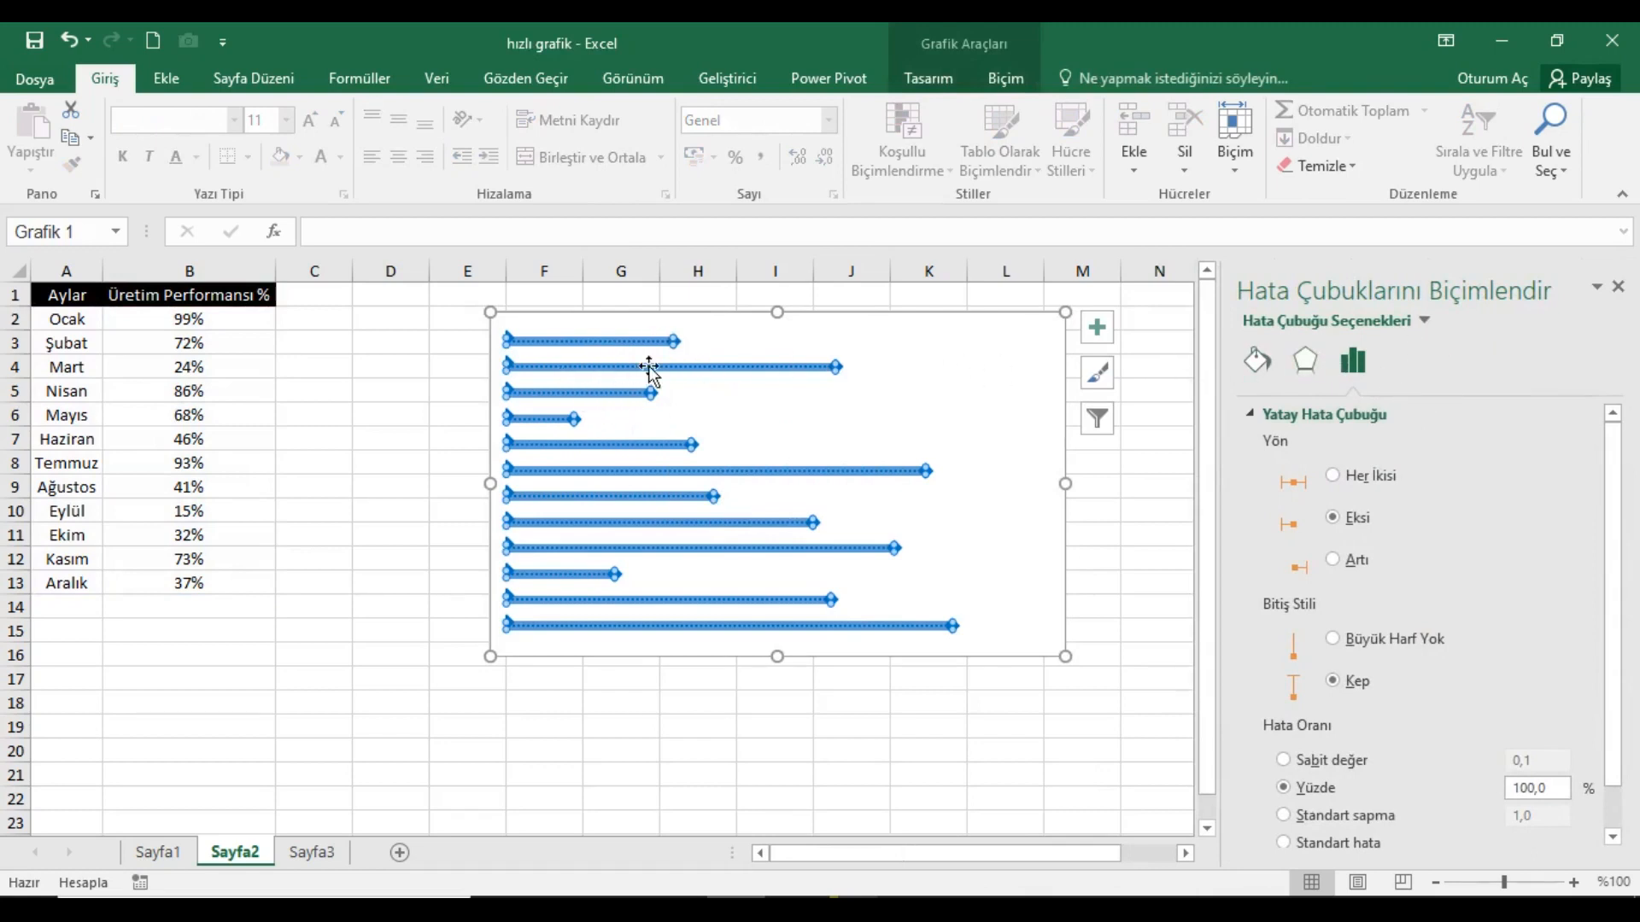
click(1427, 322)
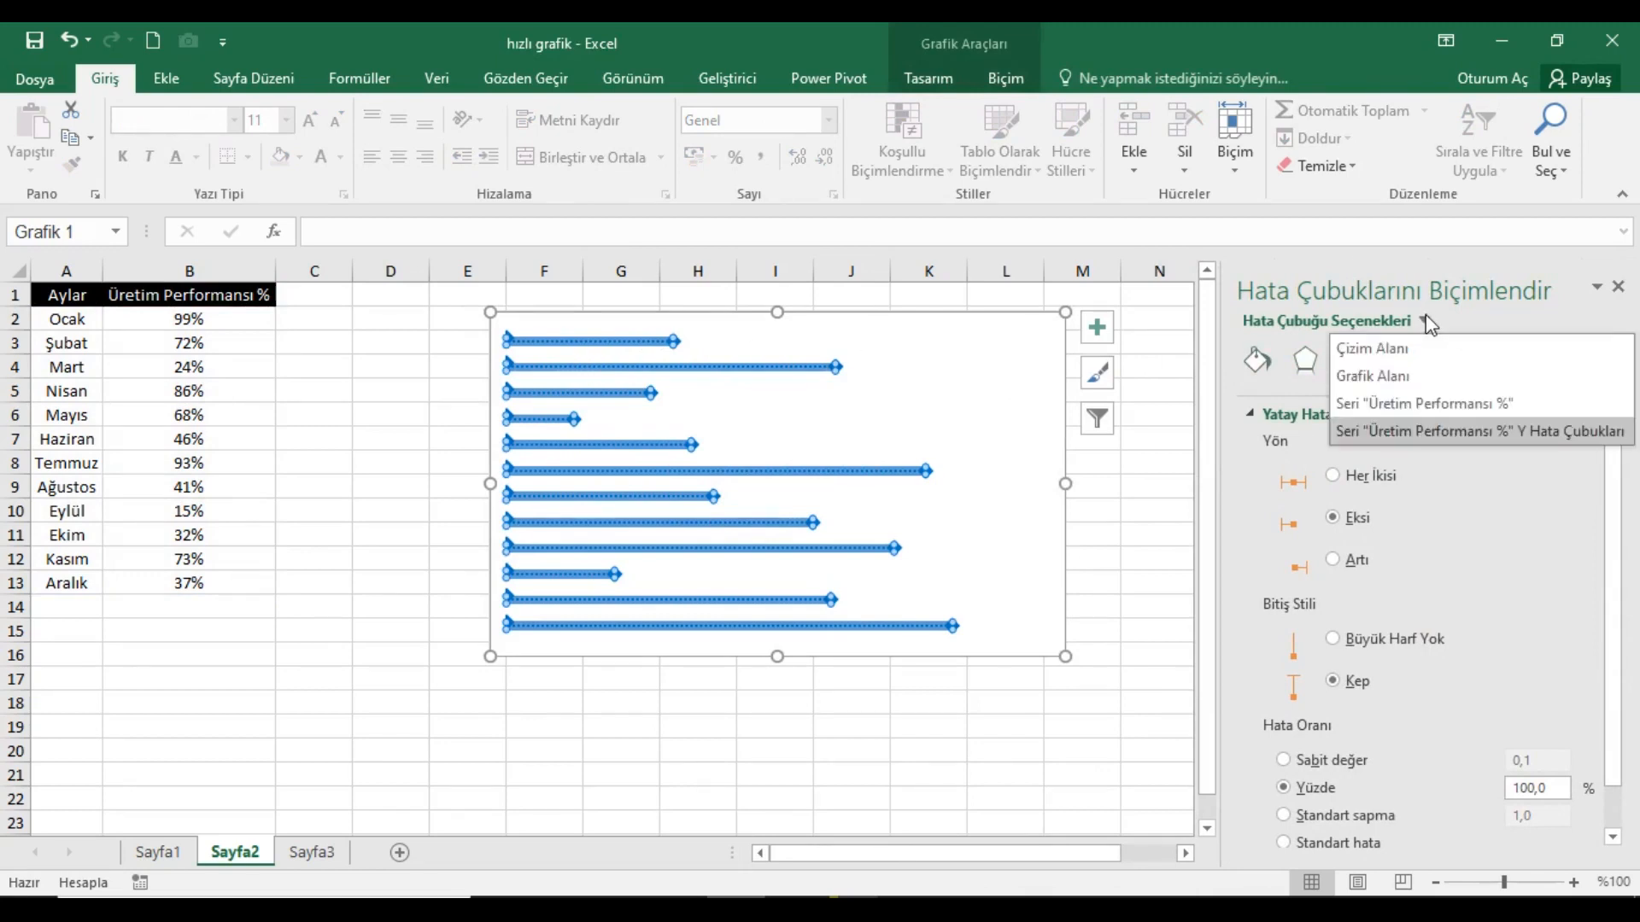
click(1403, 404)
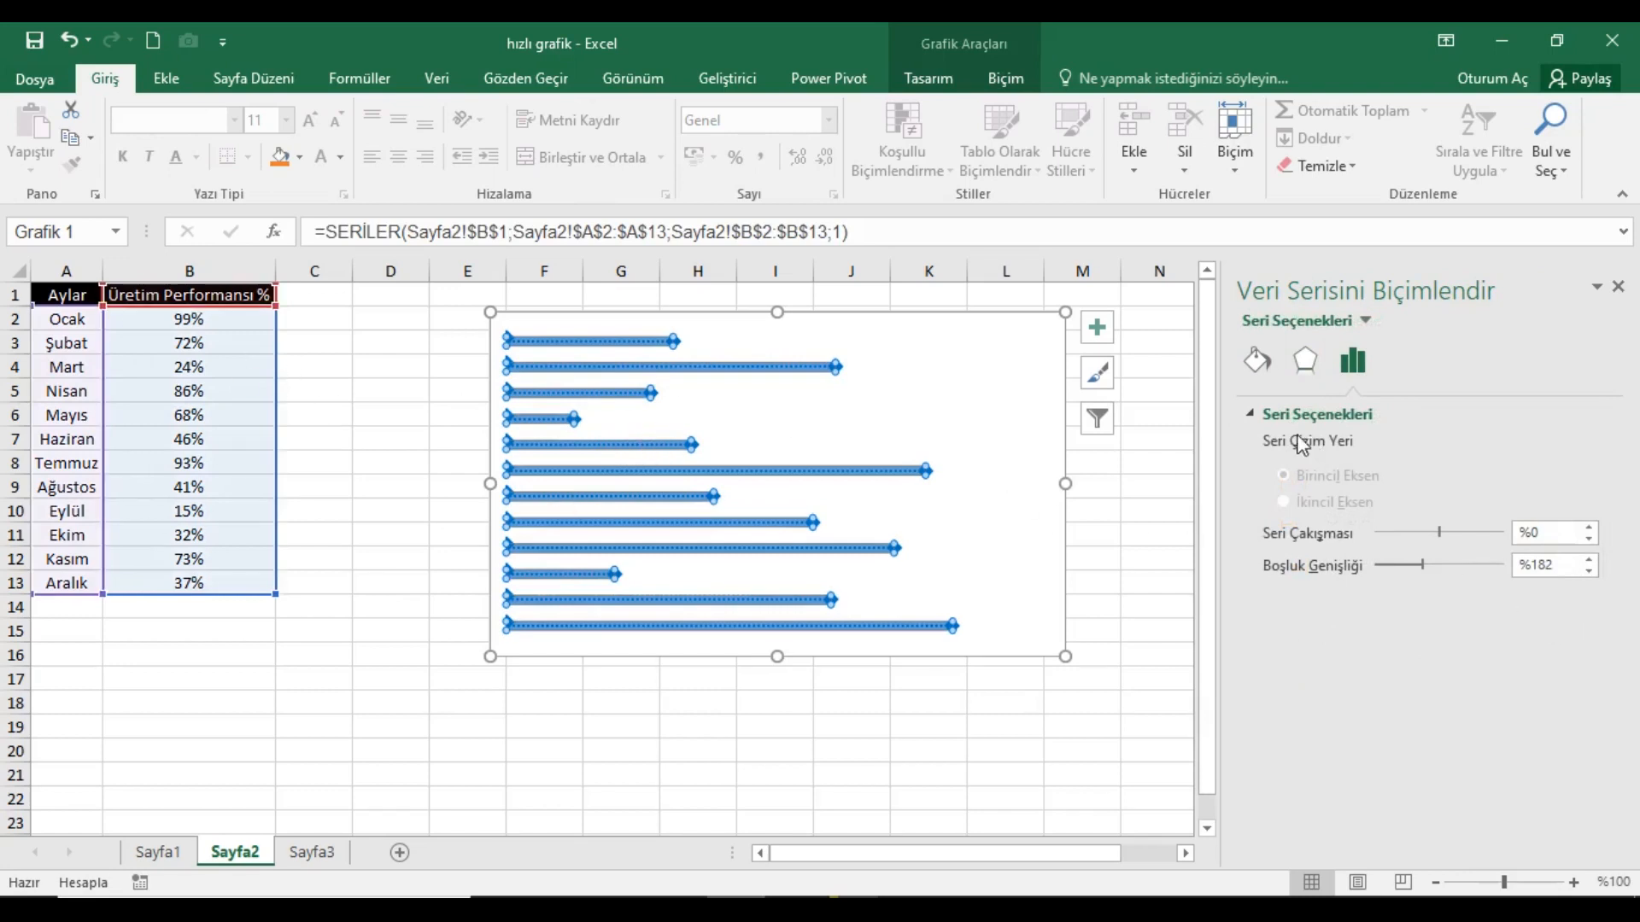
click(1256, 363)
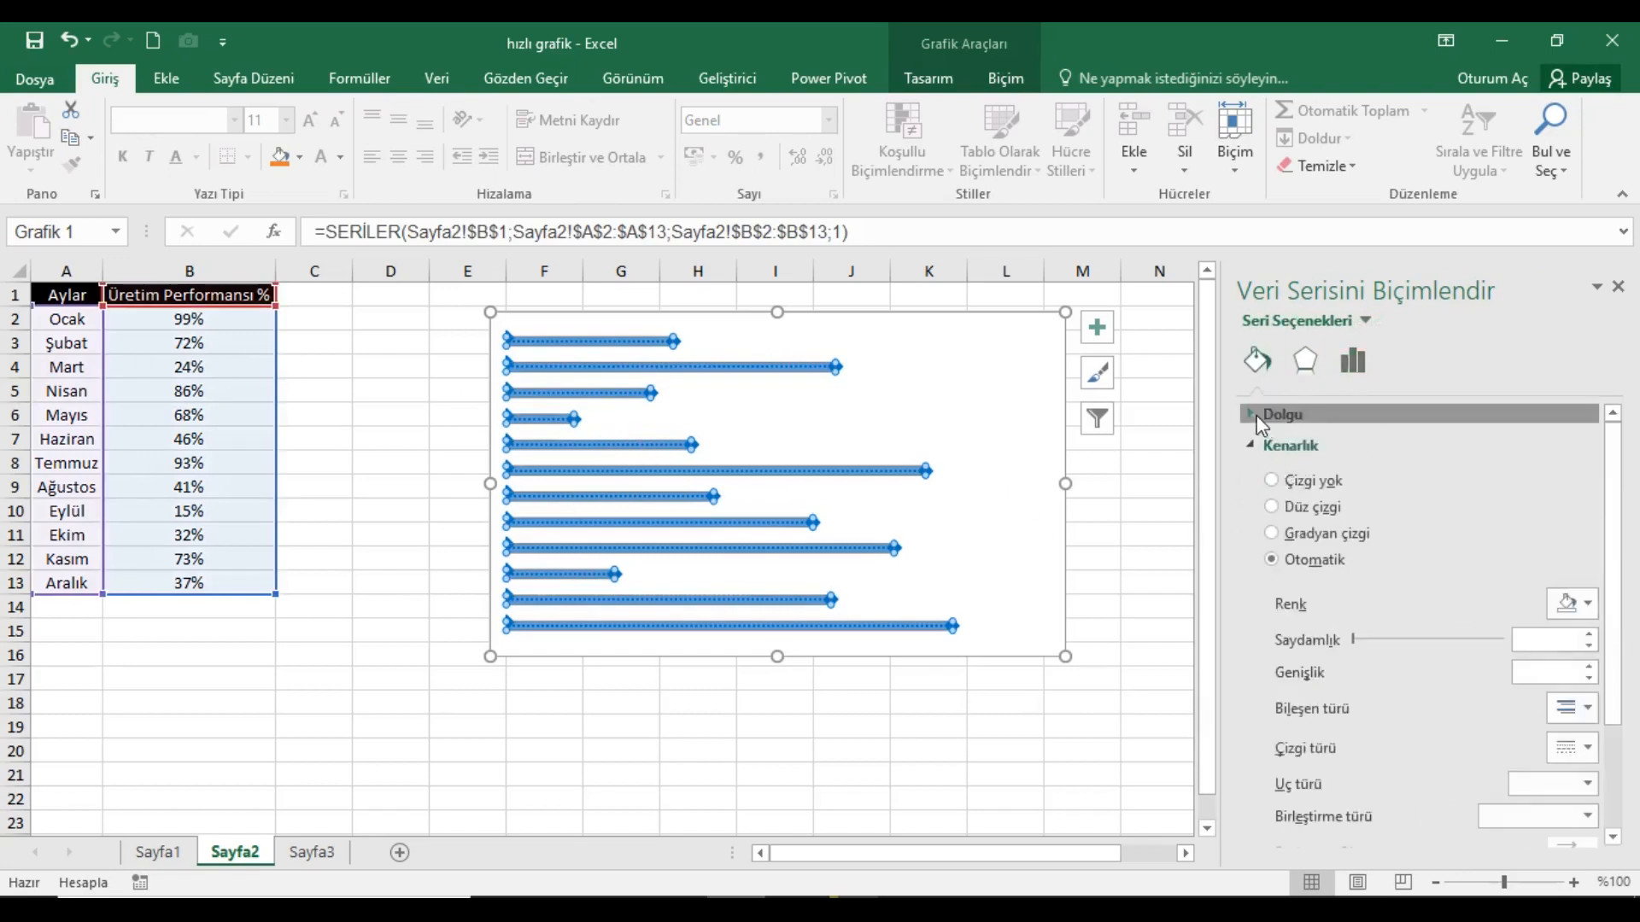
click(1261, 415)
click(1313, 449)
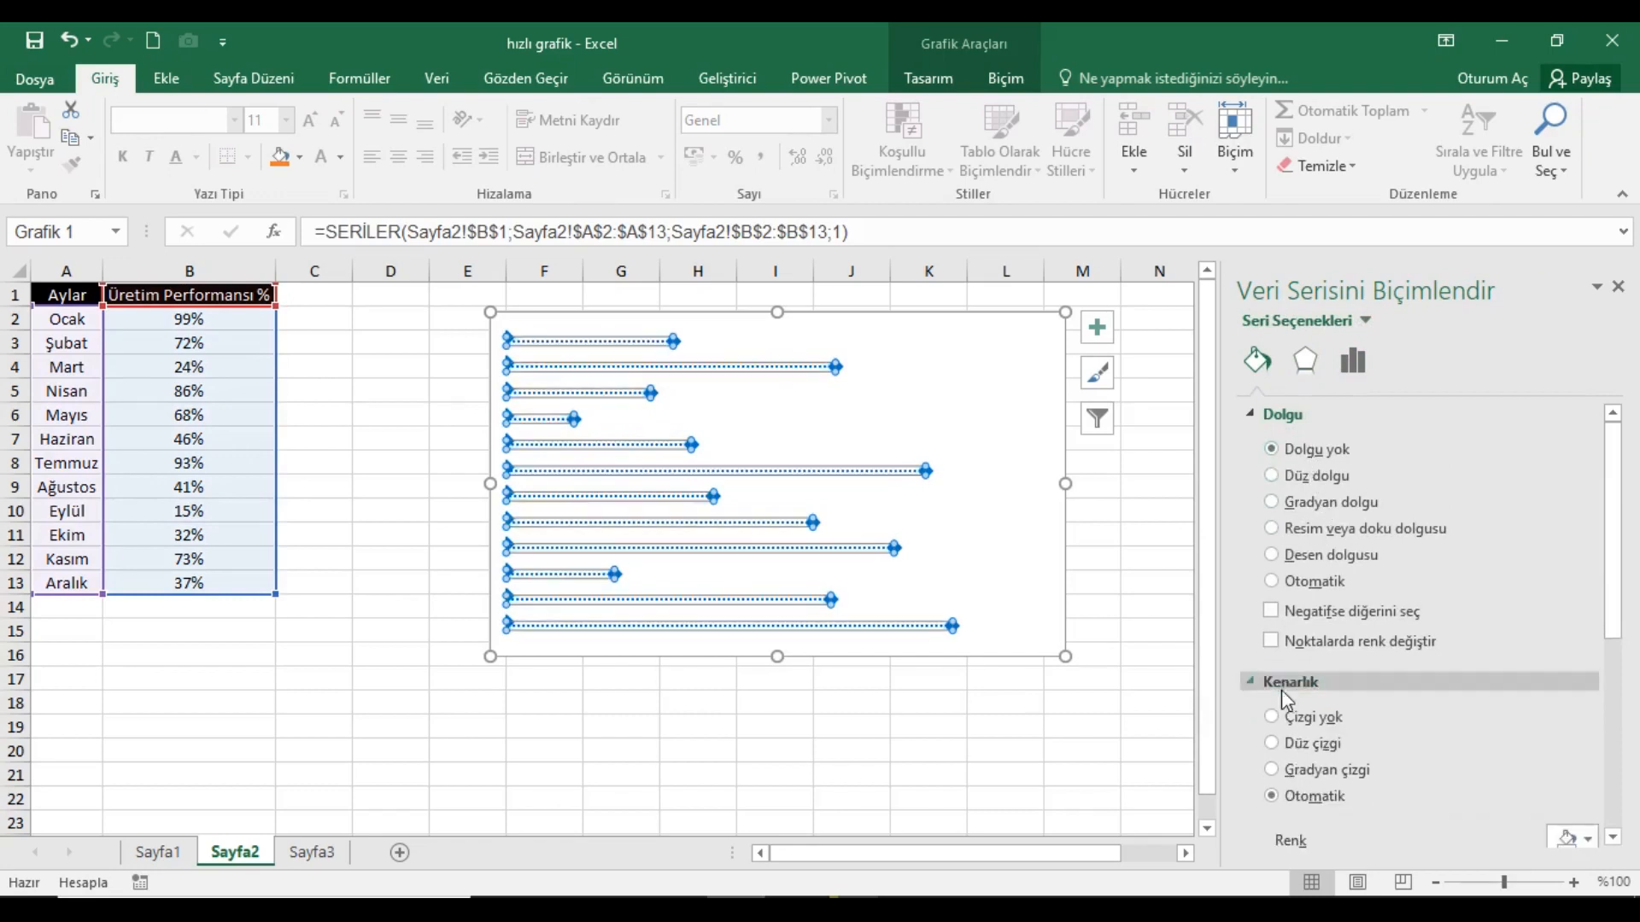
- Set the data series border to Çizgi yok (no line) and close the formatting options
scroll(1337, 632, down, 1)
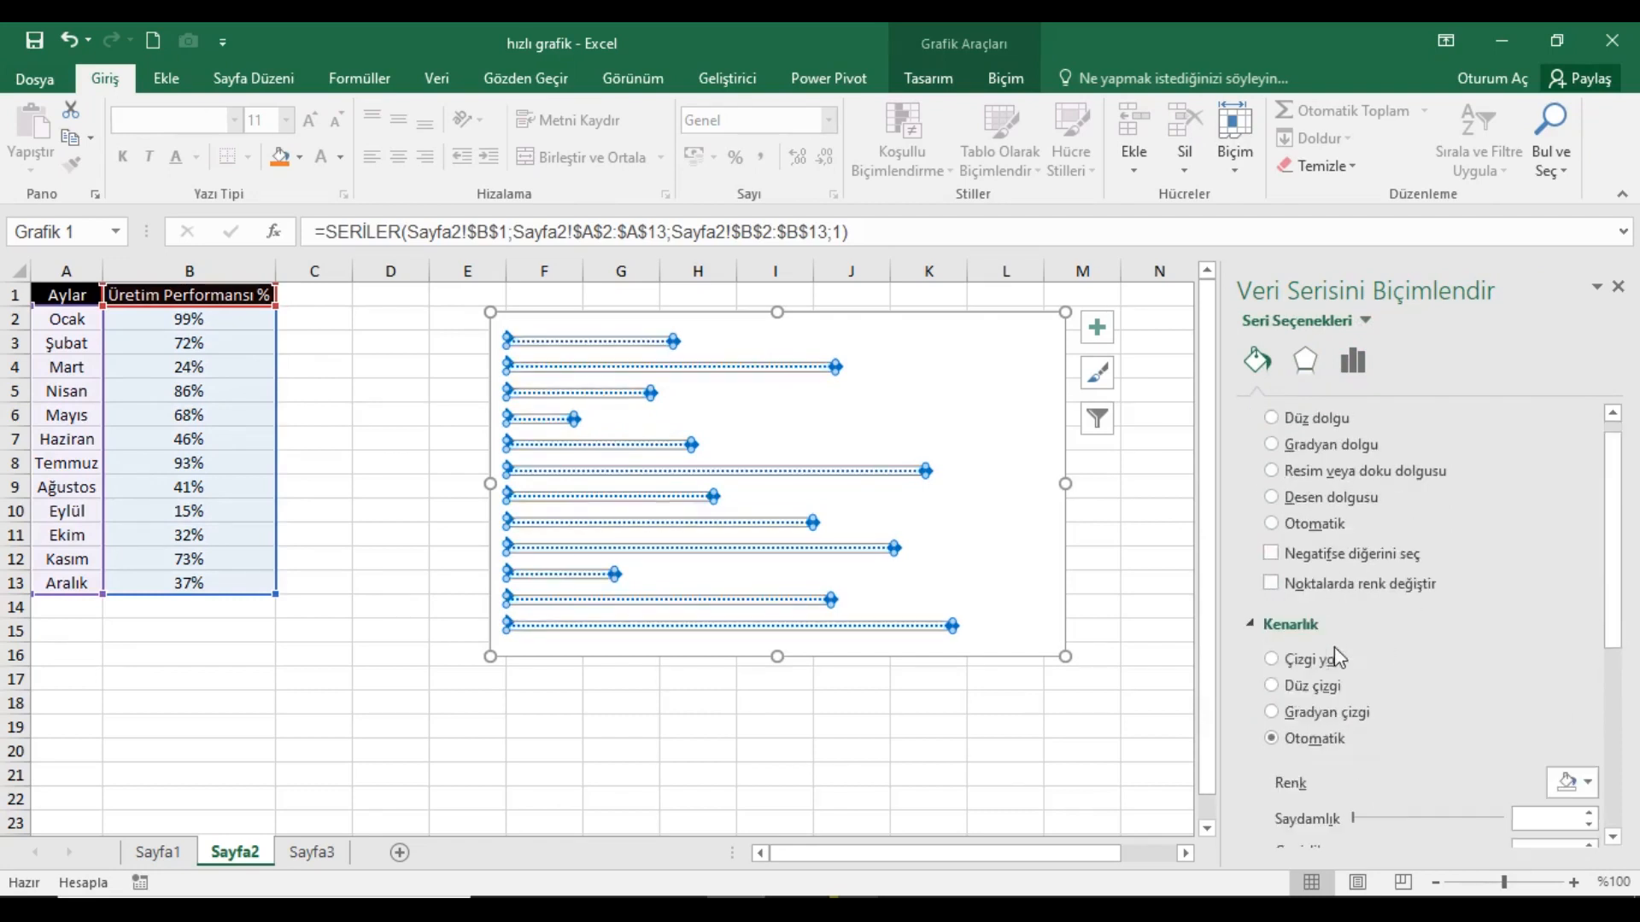
click(1270, 681)
click(1271, 660)
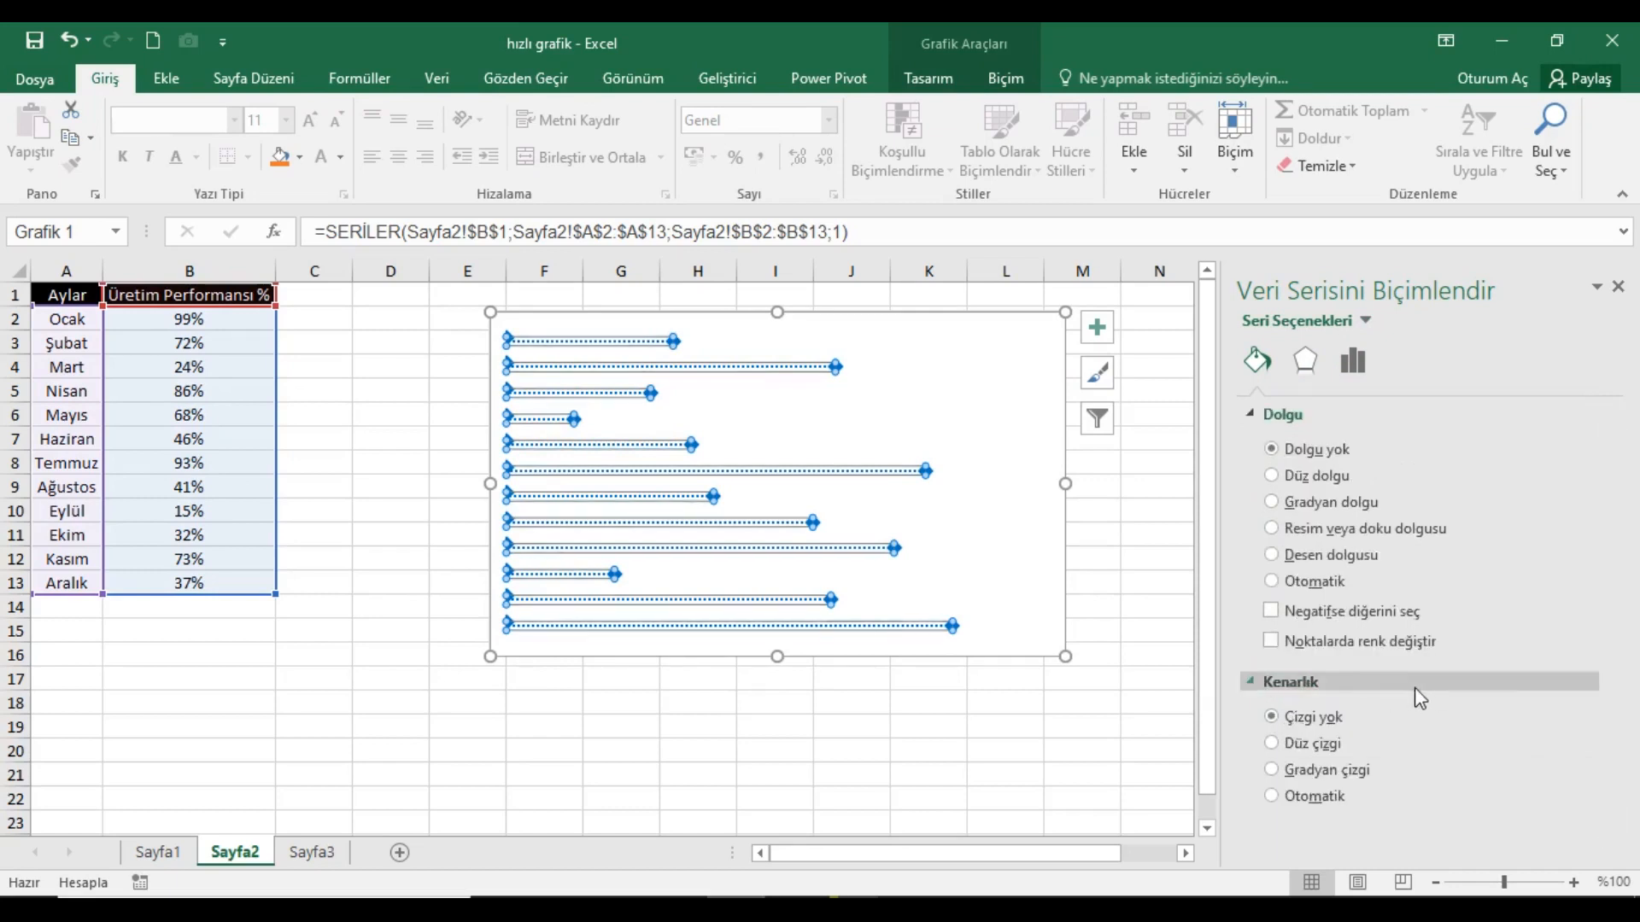
click(1617, 288)
click(1329, 374)
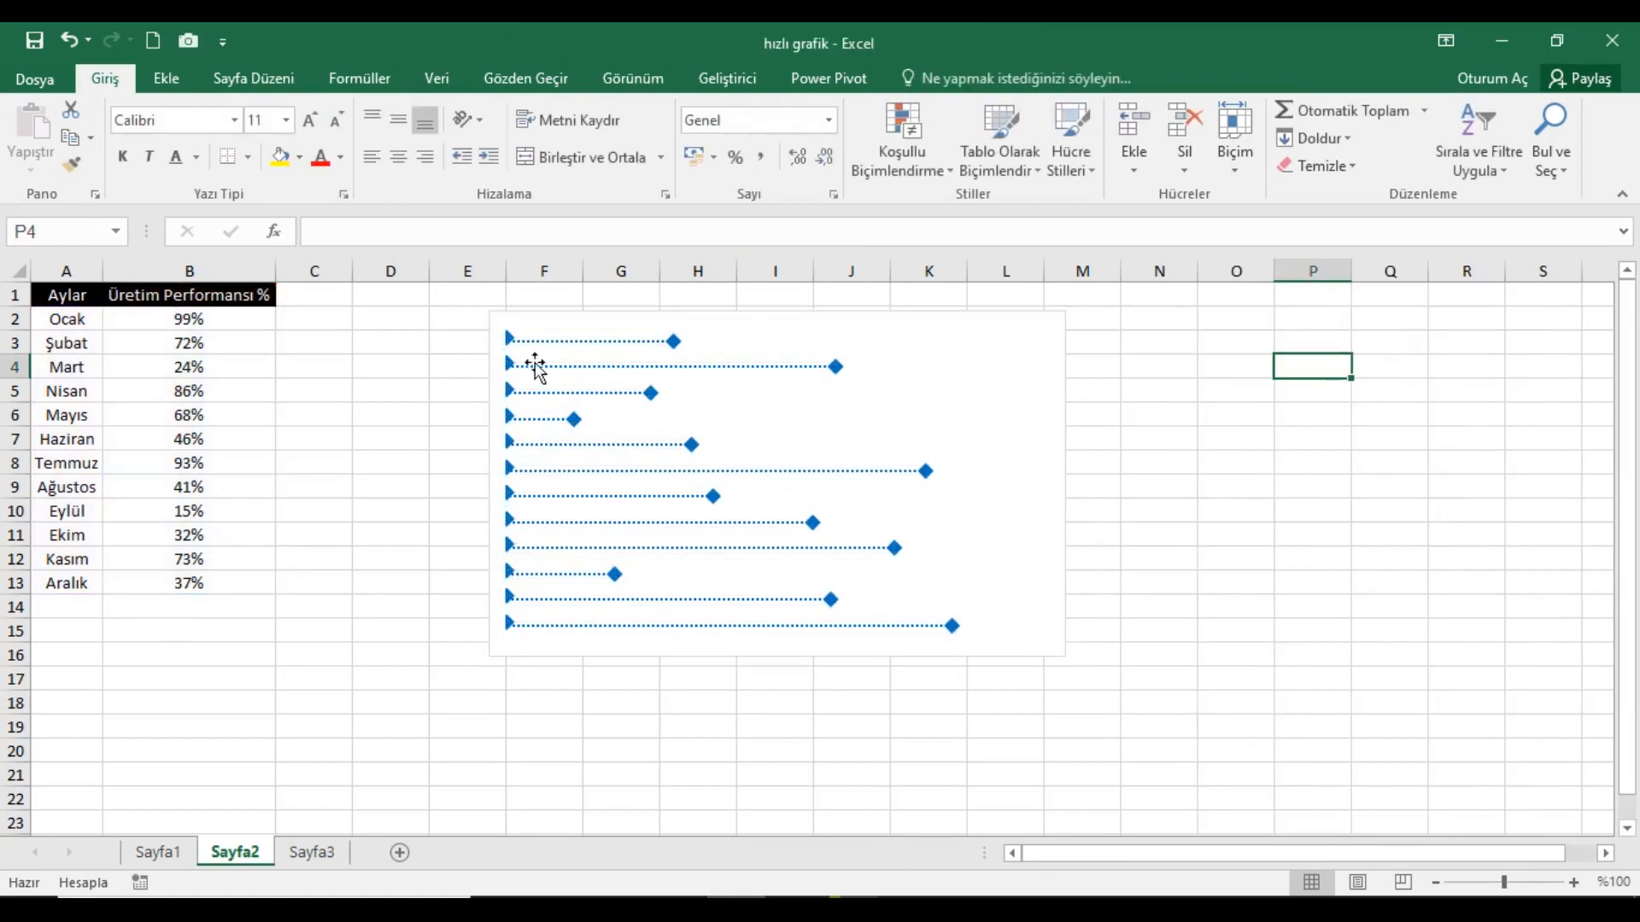
- Remove both the fill and the outline from the chart's plot area
click(970, 337)
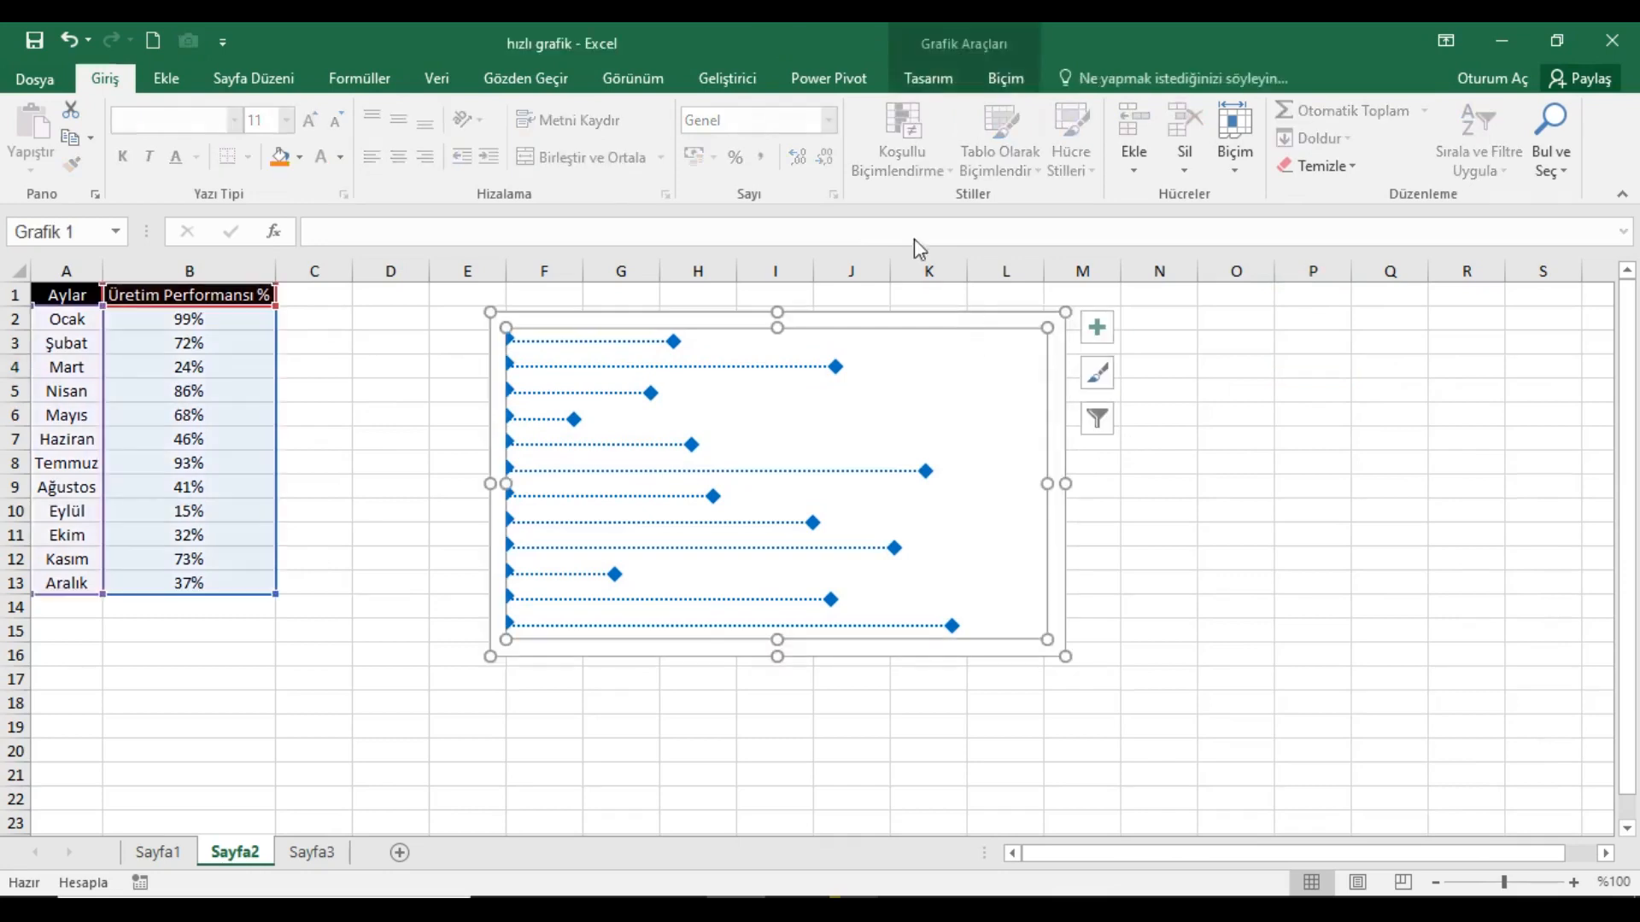
click(1005, 77)
click(699, 109)
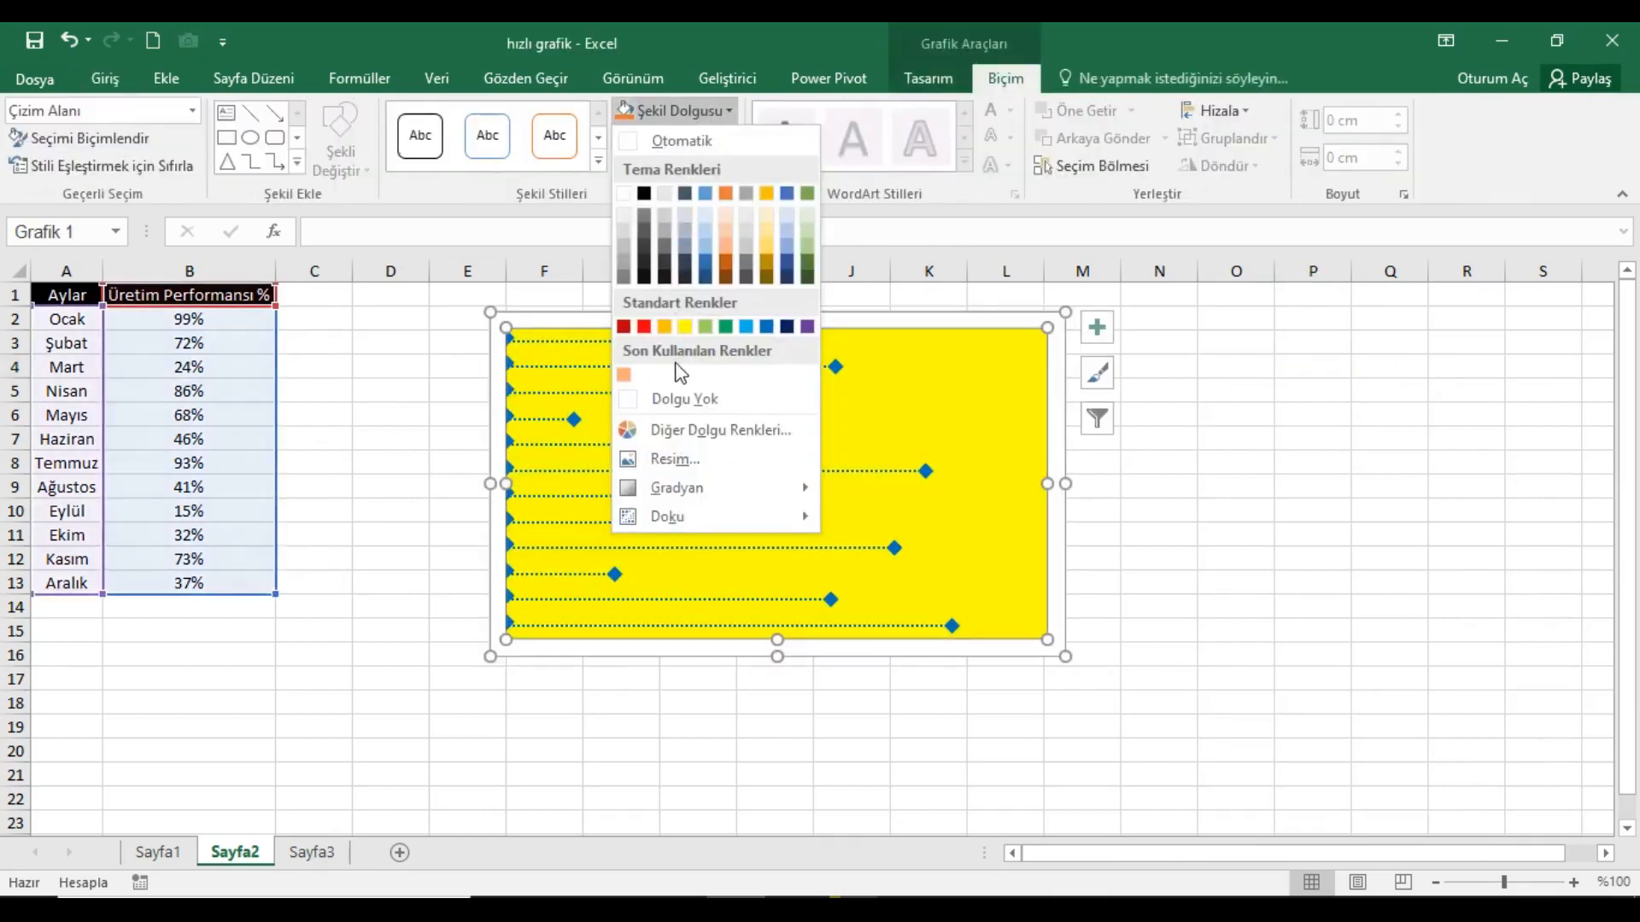
click(671, 402)
click(683, 137)
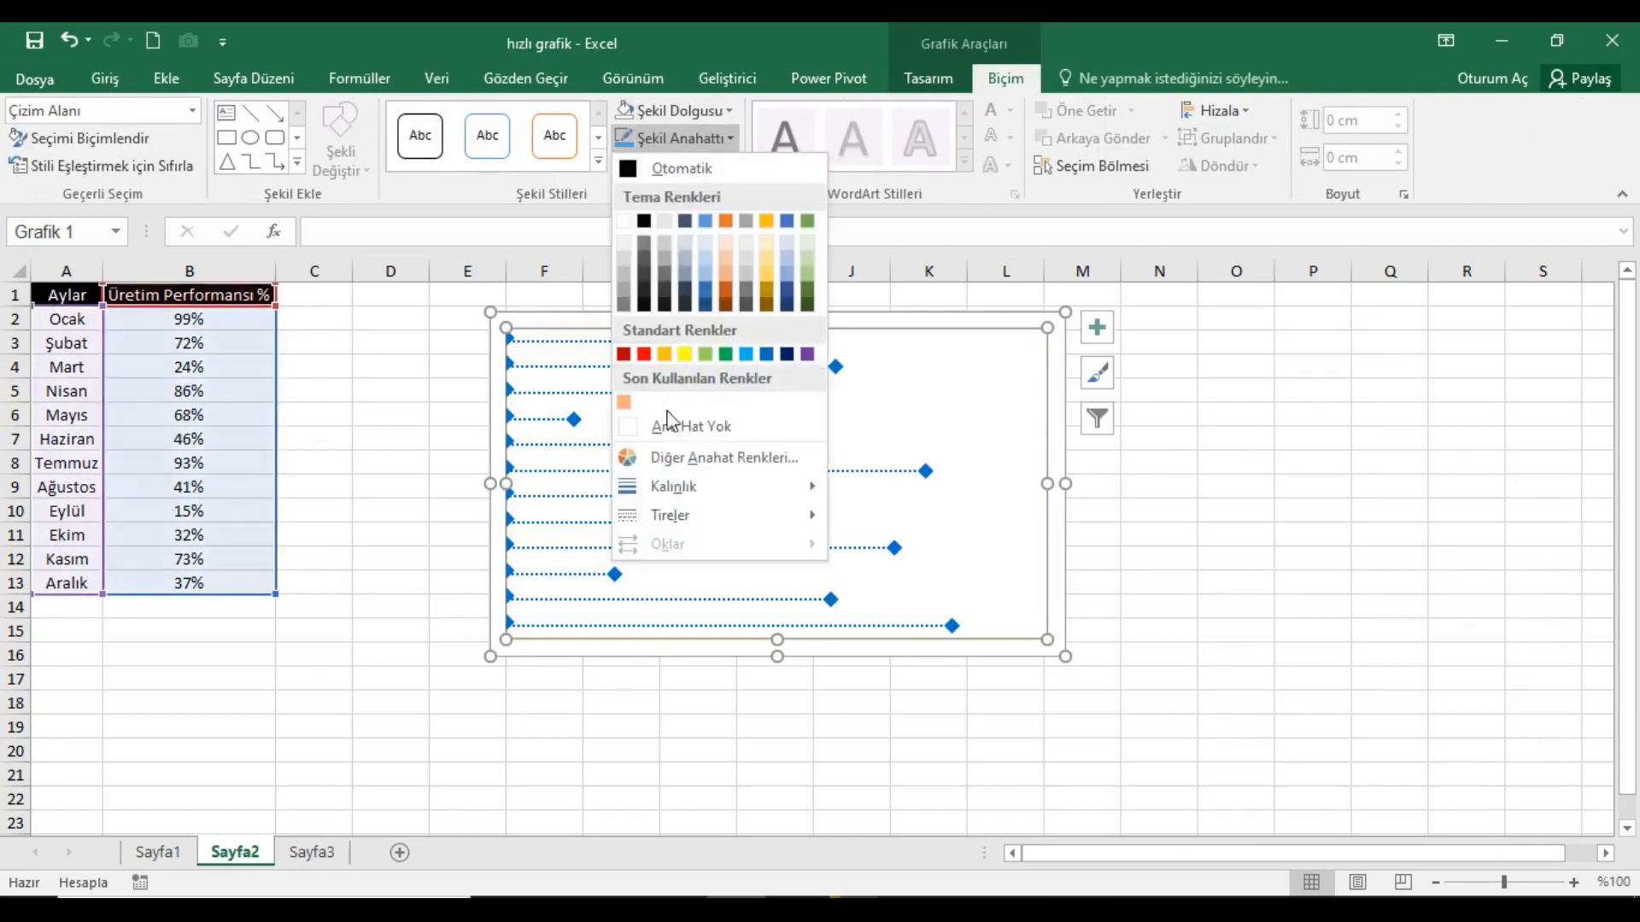
click(669, 427)
click(1347, 444)
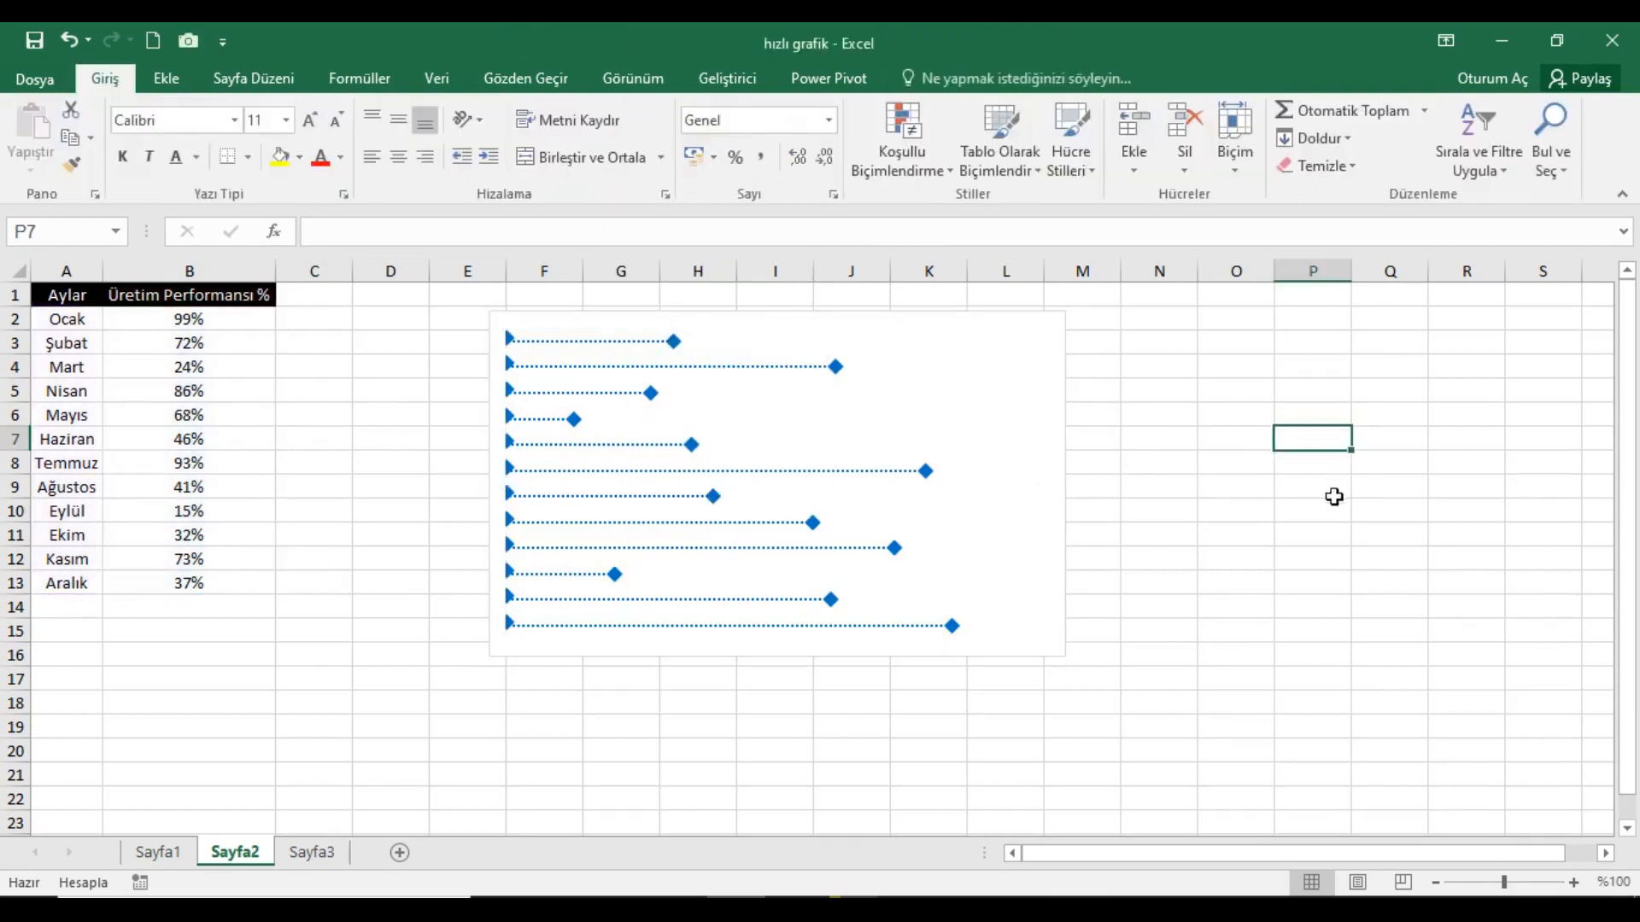
click(999, 429)
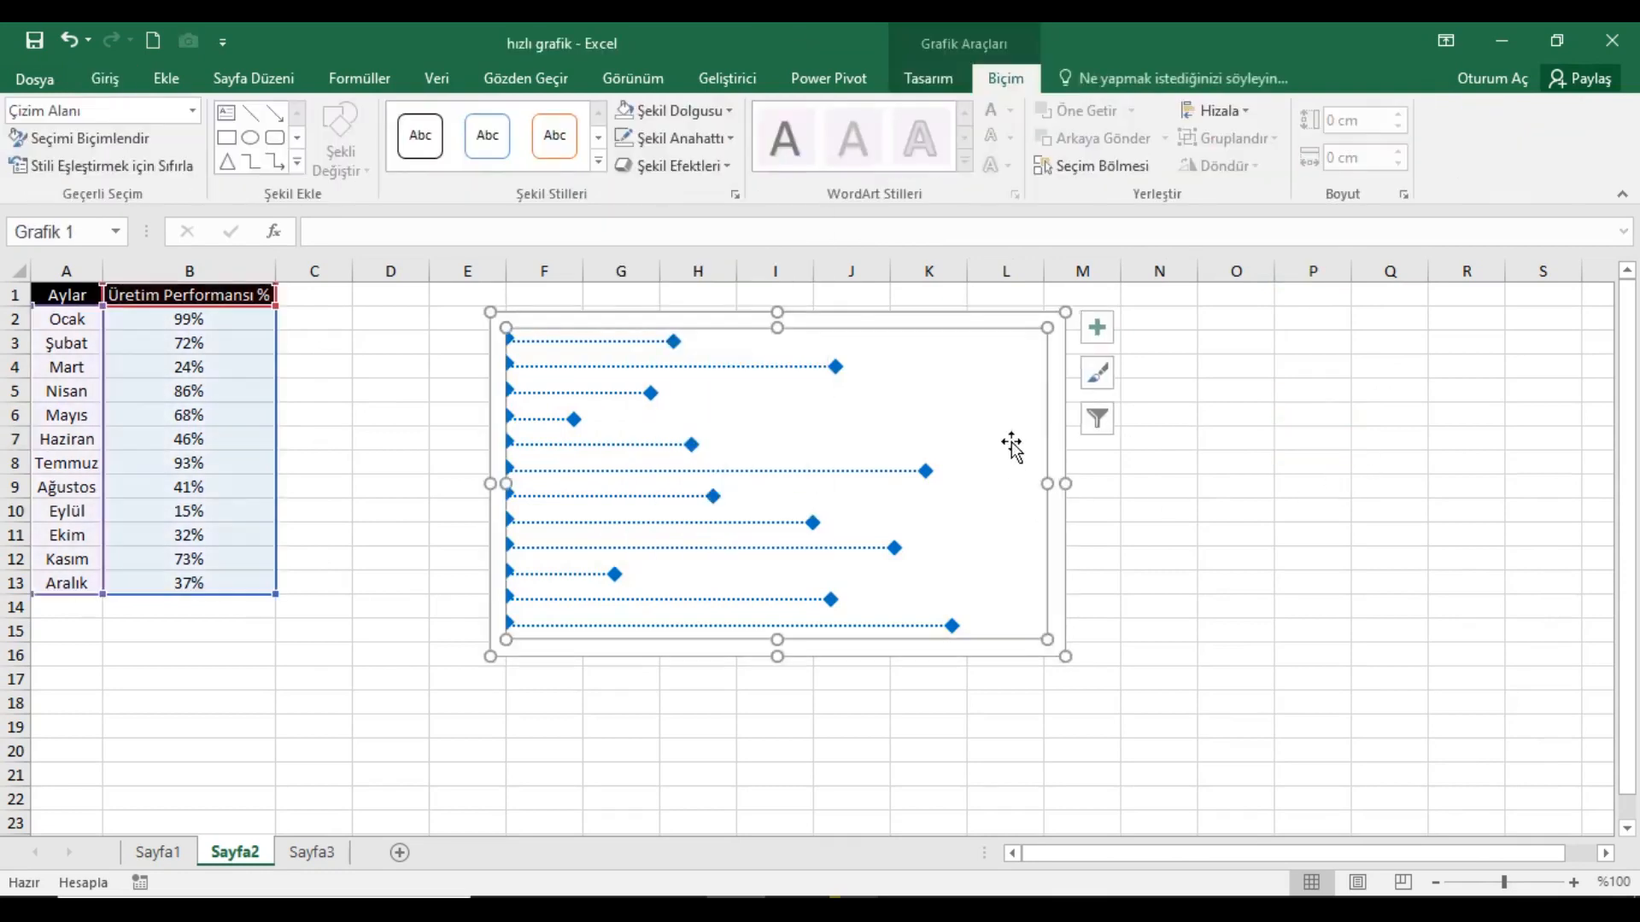
click(666, 110)
click(679, 393)
click(675, 137)
click(676, 426)
click(1324, 439)
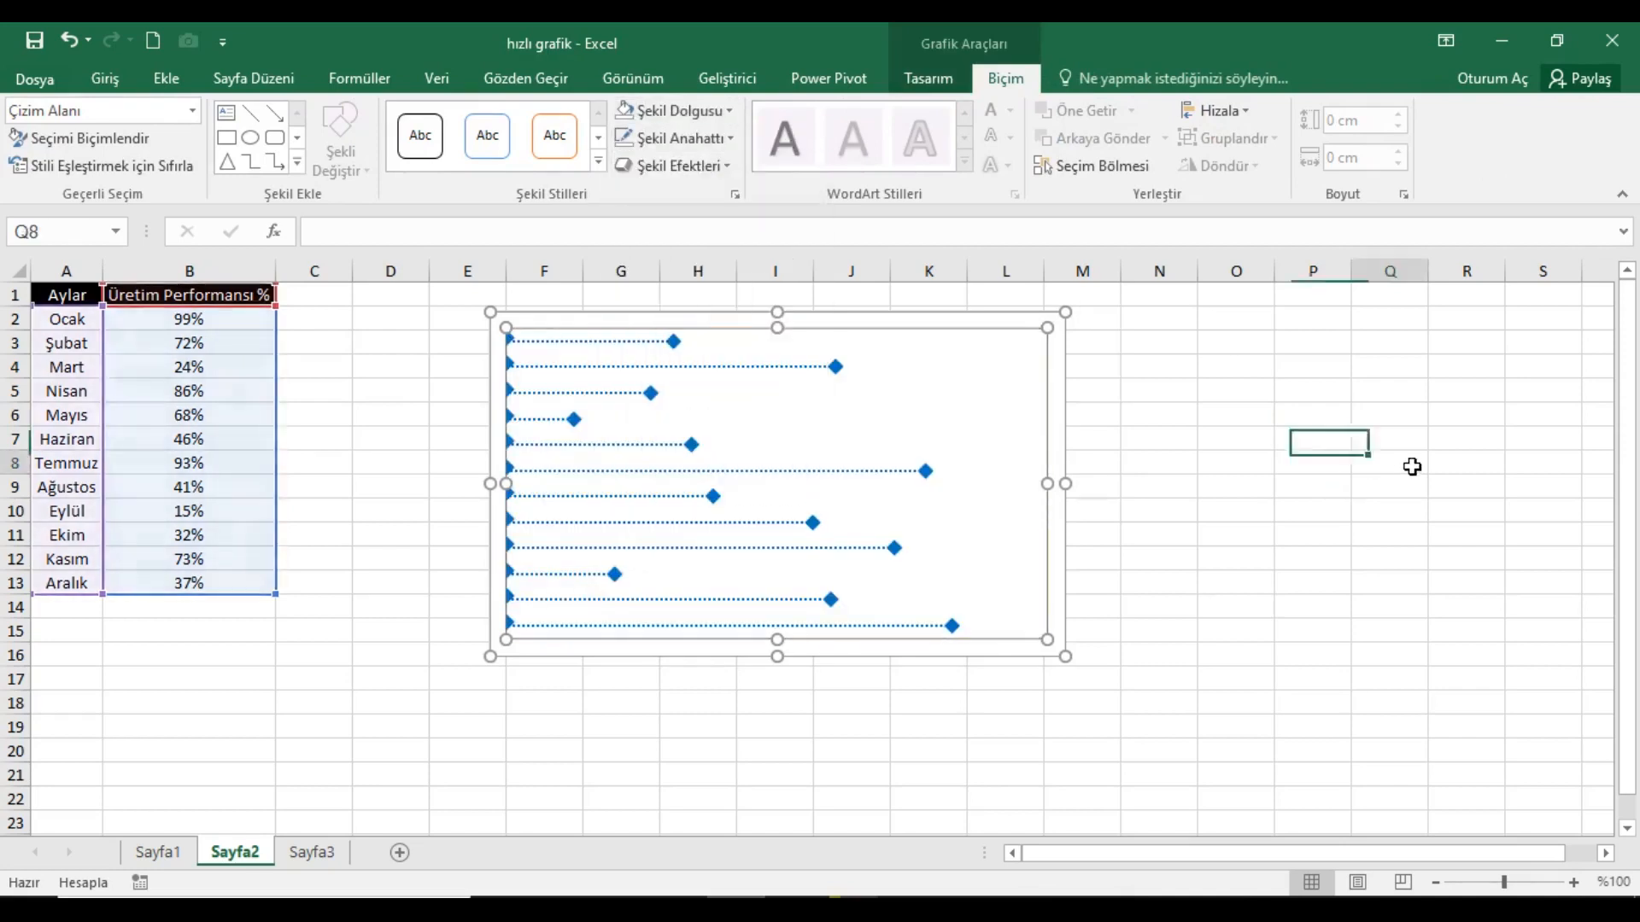
- Make the chart area transparent with no fill and remove its outline
click(1068, 378)
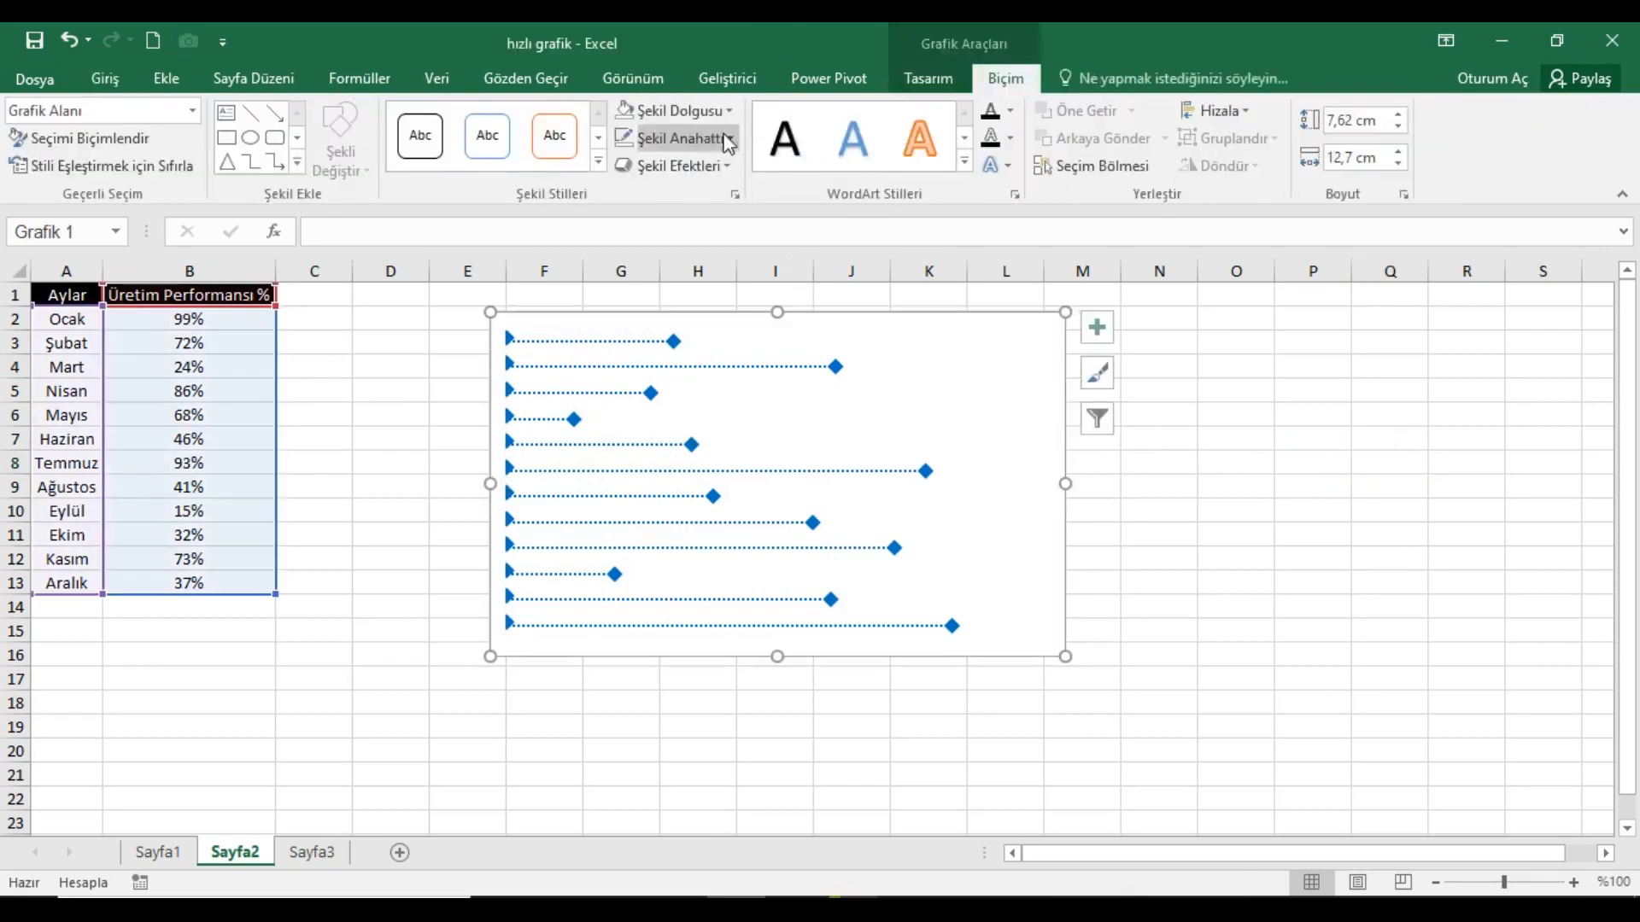
click(675, 110)
click(679, 395)
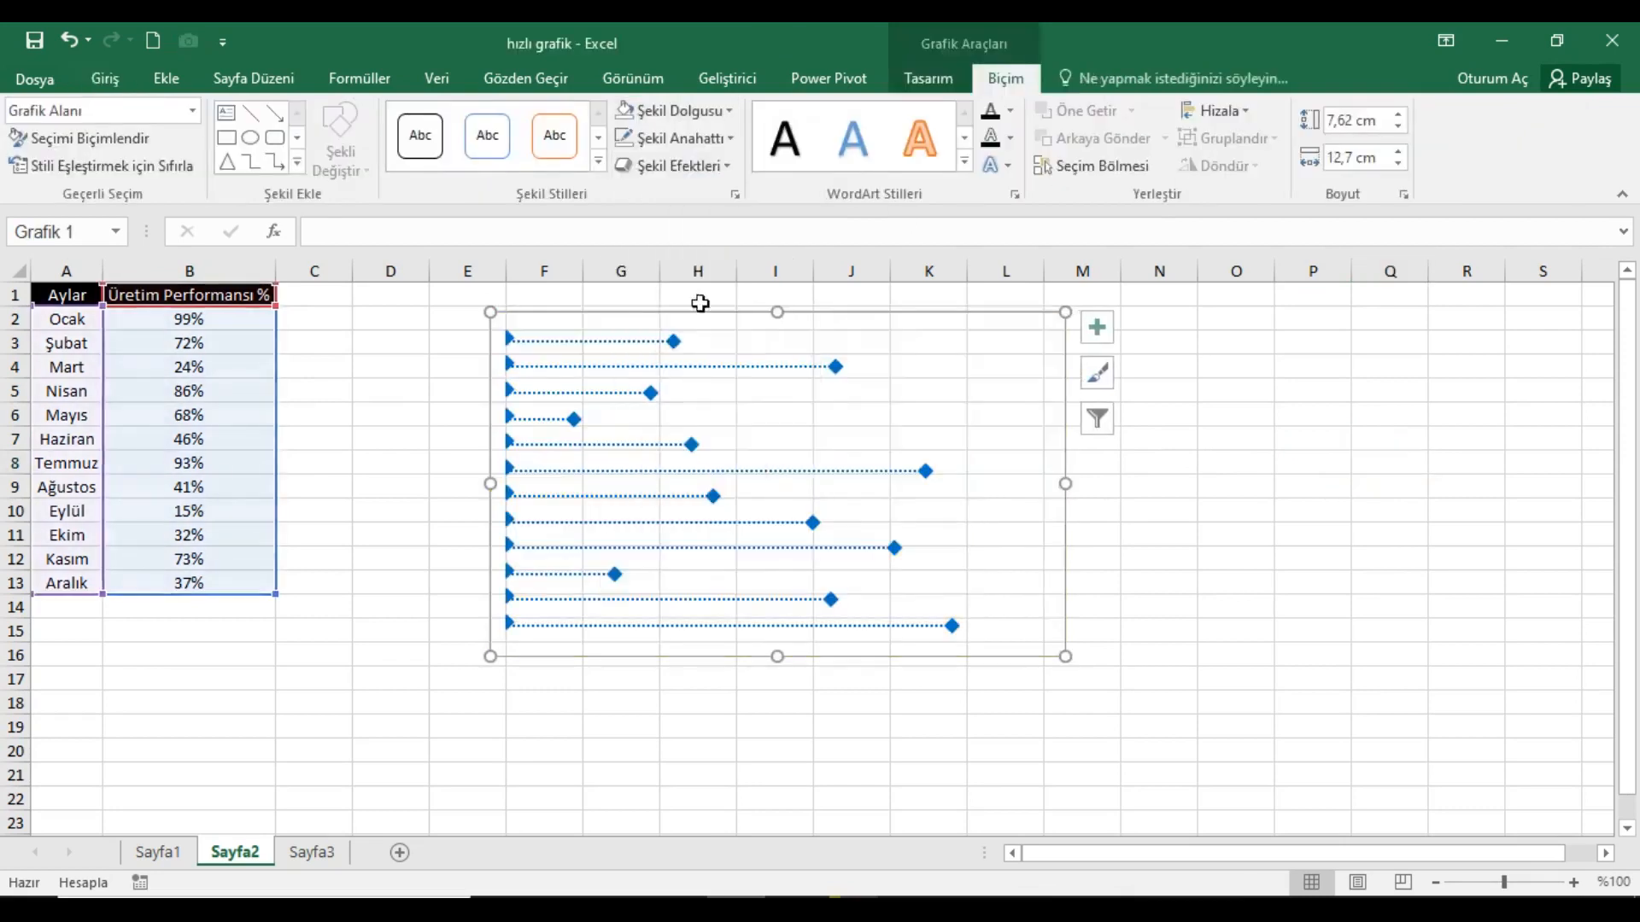
click(670, 139)
click(680, 426)
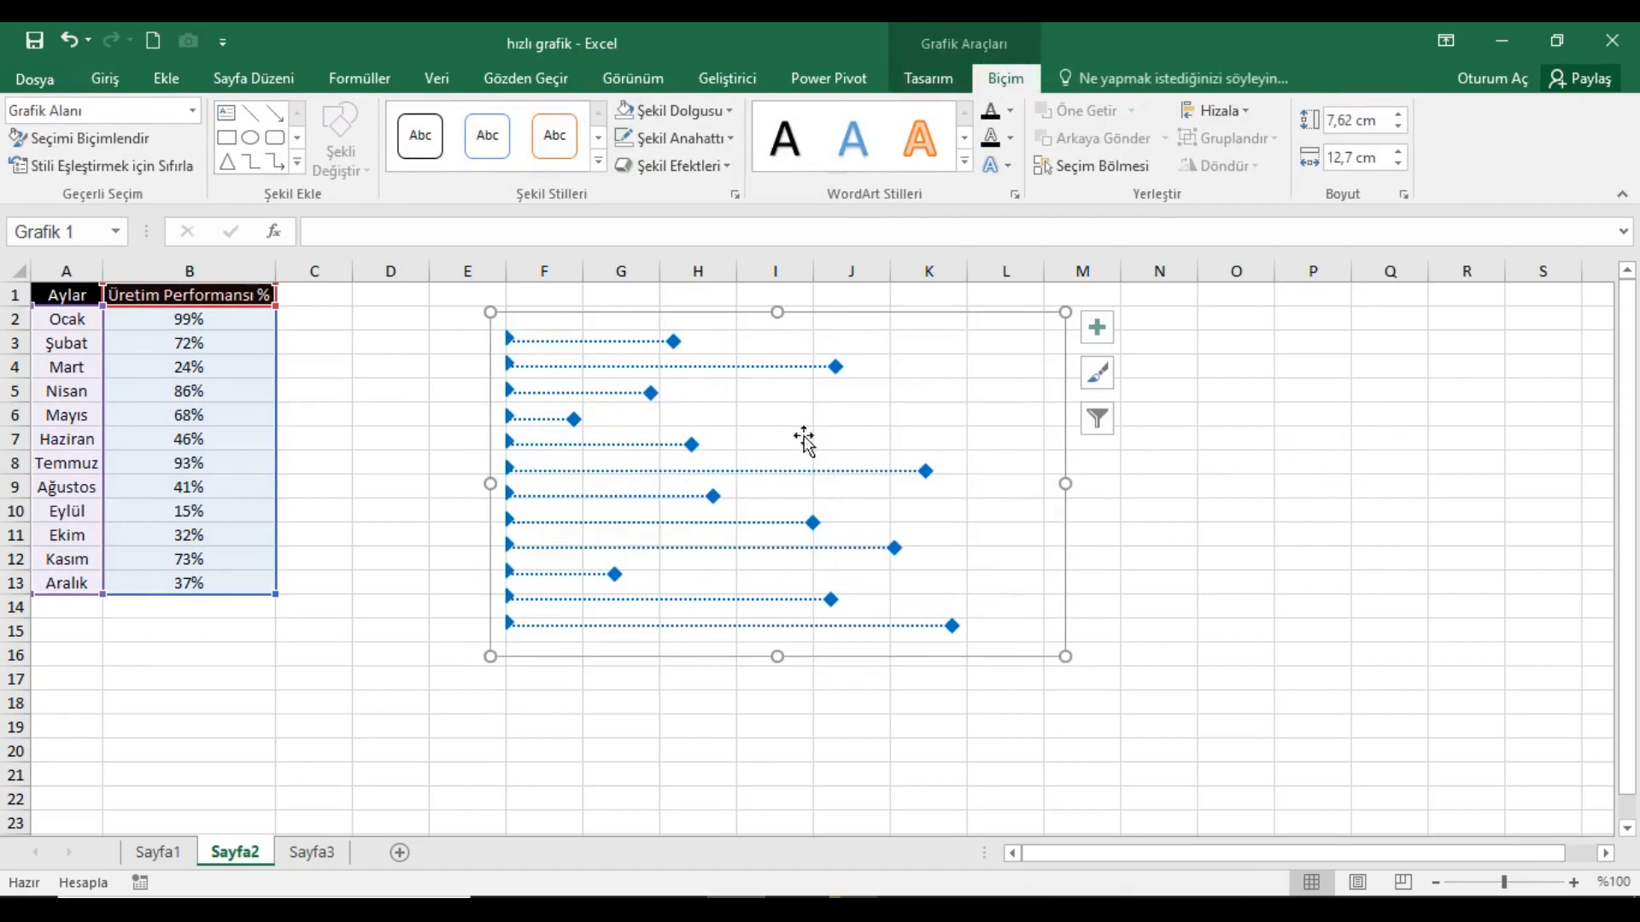
click(1462, 489)
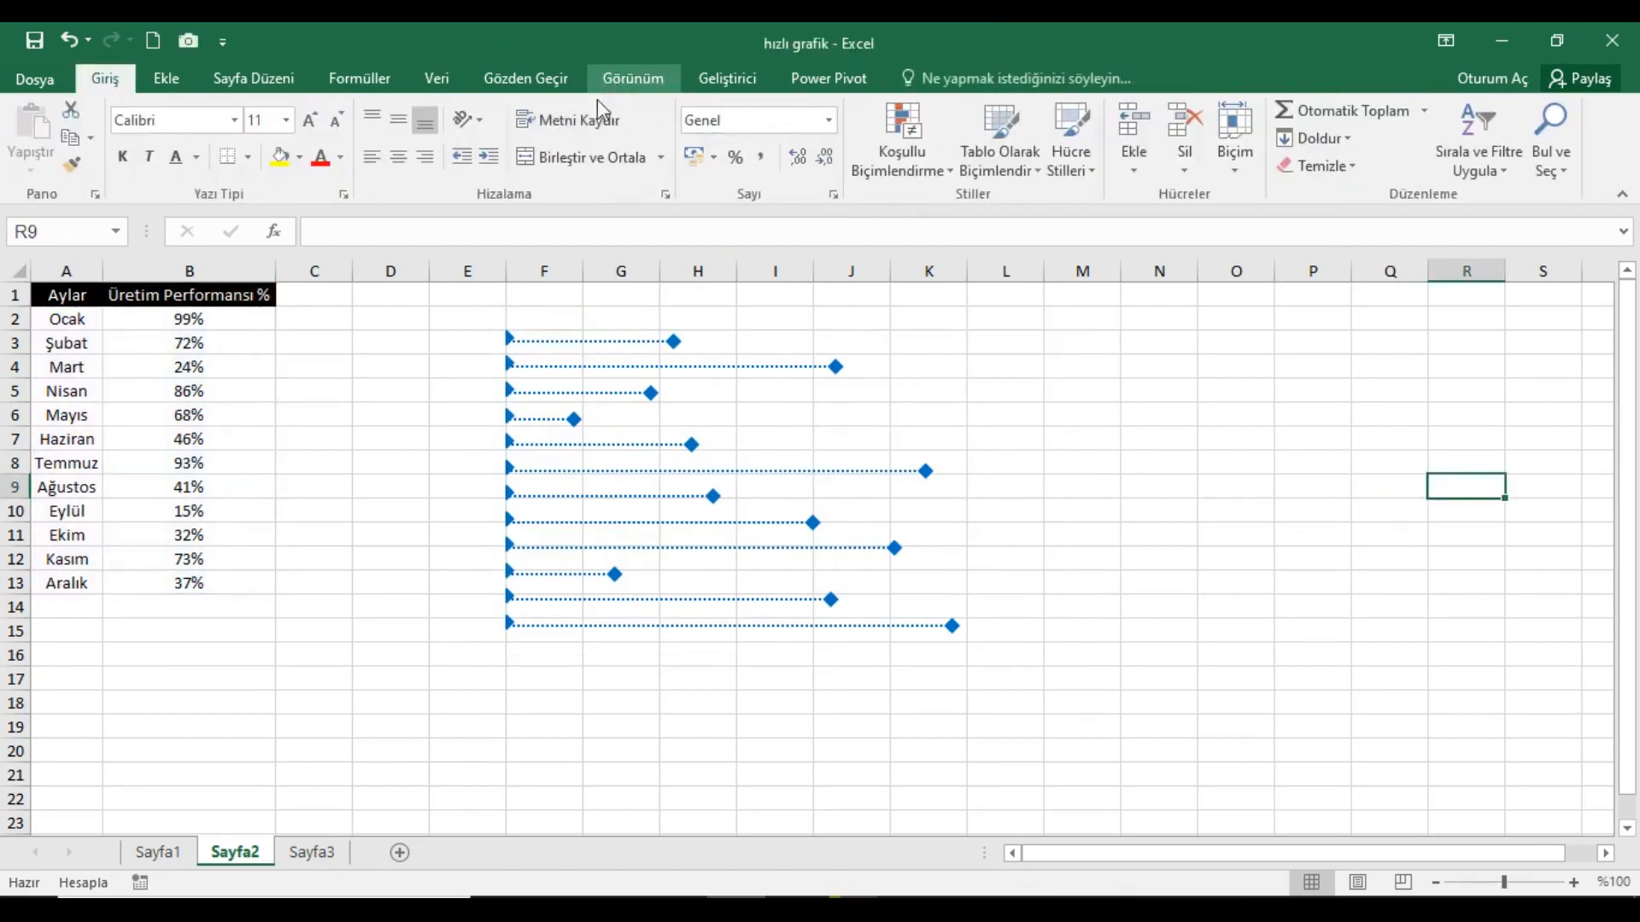
- Hide the gridlines on Sayfa2 and move the chart away from the data, to about columns J to Q
click(632, 78)
click(627, 340)
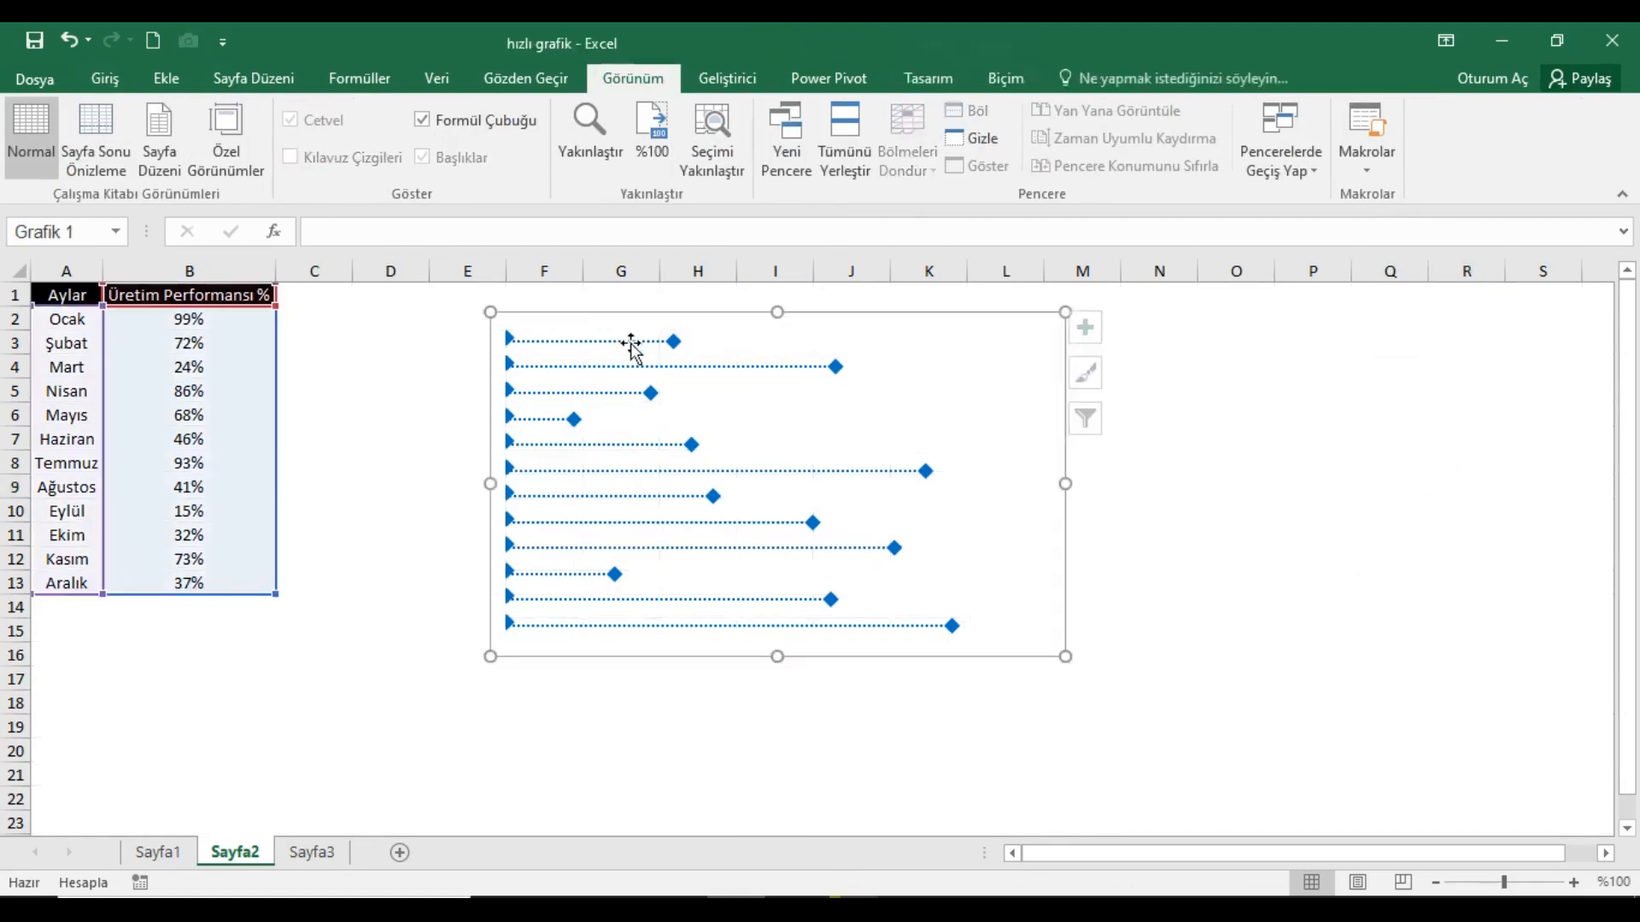
drag(636, 322, 975, 425)
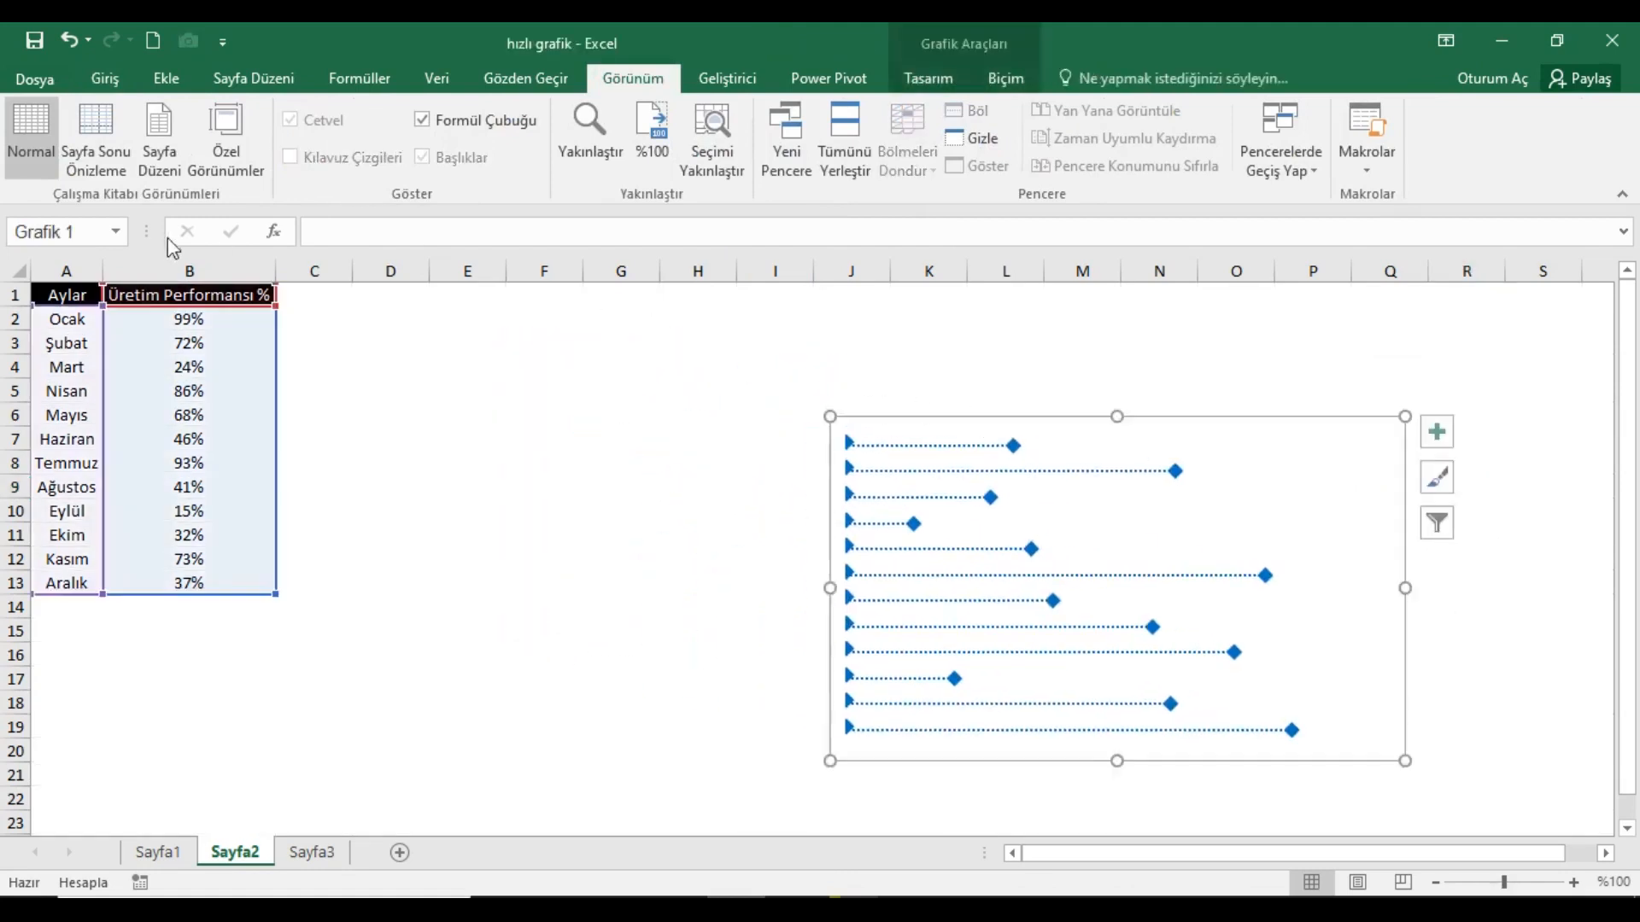
- Widen column C to about twice the width of column B and add the header "Grafik" in C1, styled like B1
click(318, 273)
drag(361, 284, 622, 287)
click(325, 295)
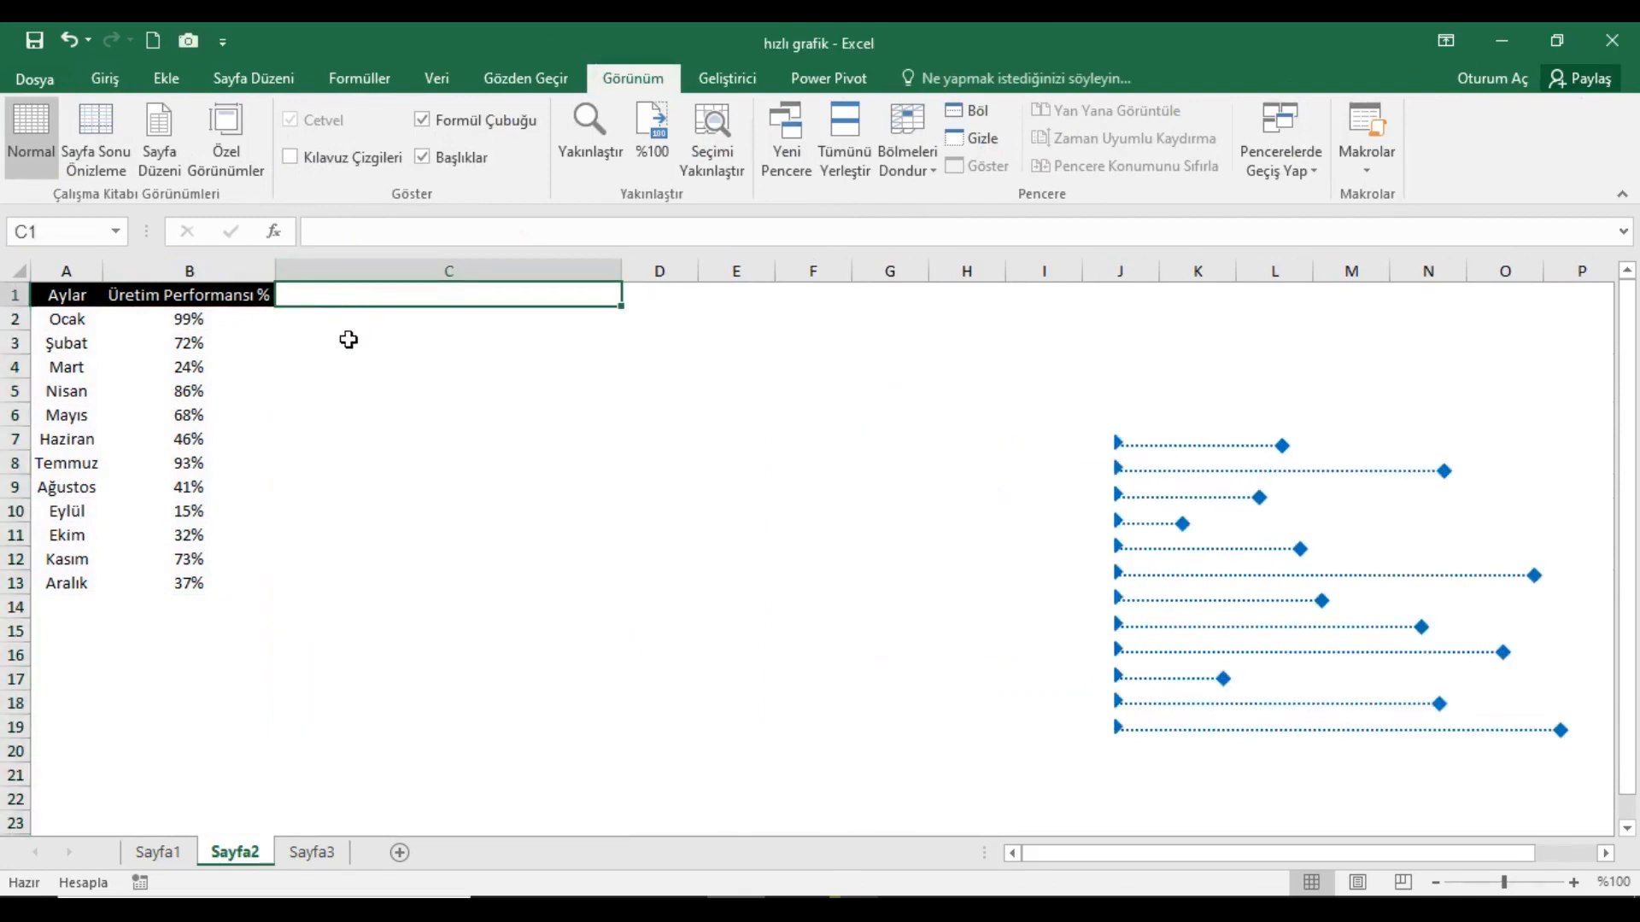
text(Üretim Performansı %)
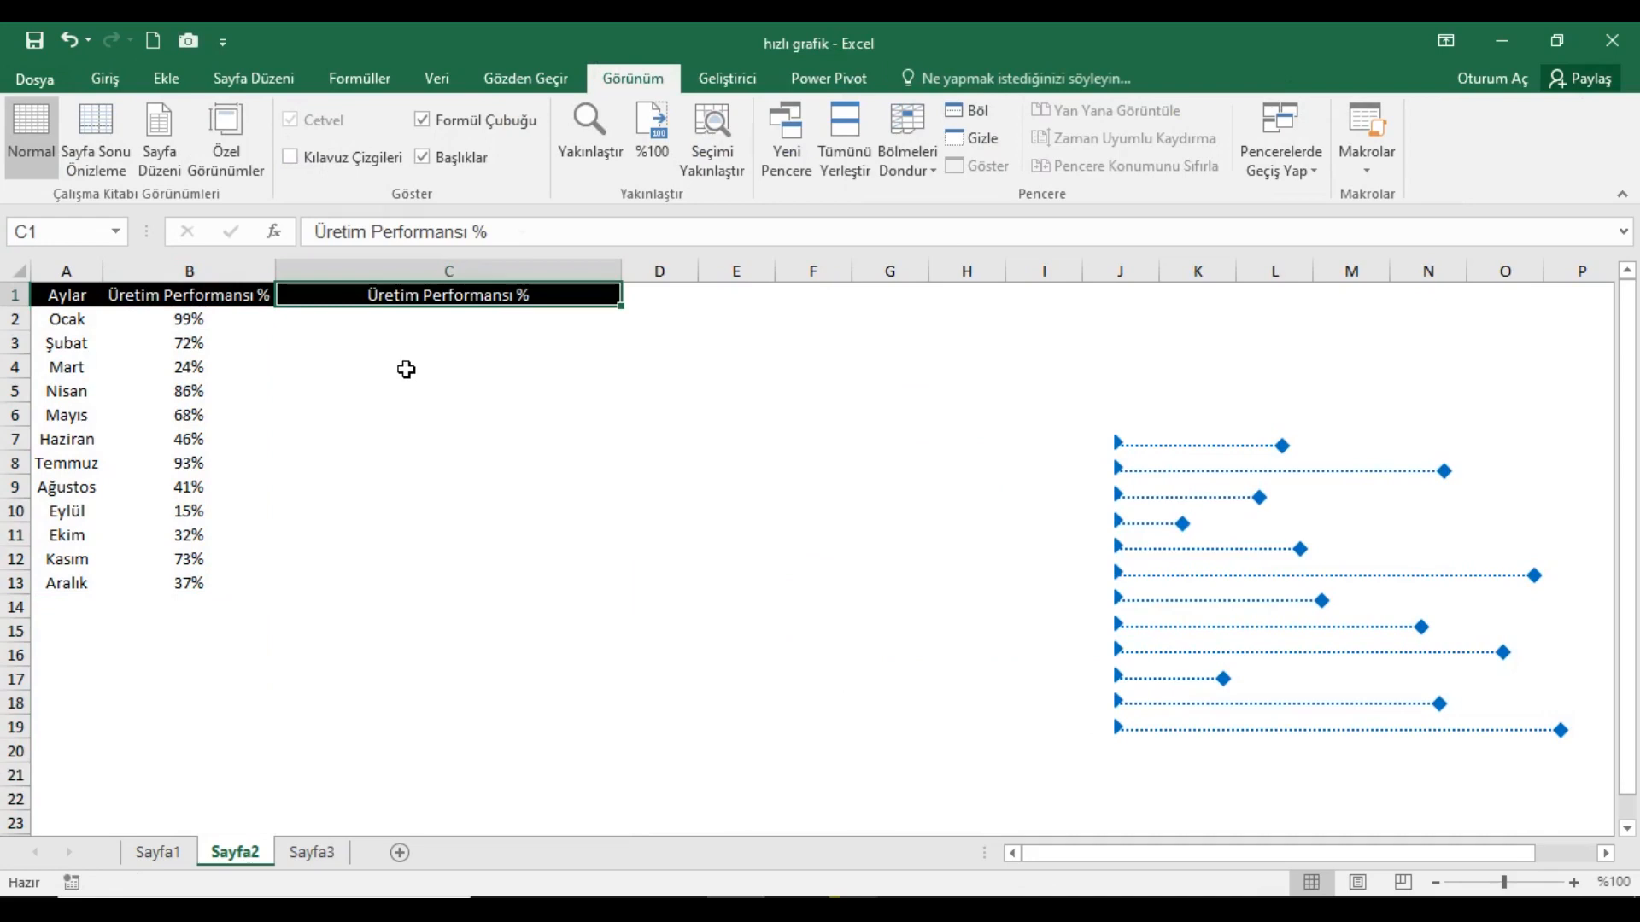
text(Gar)
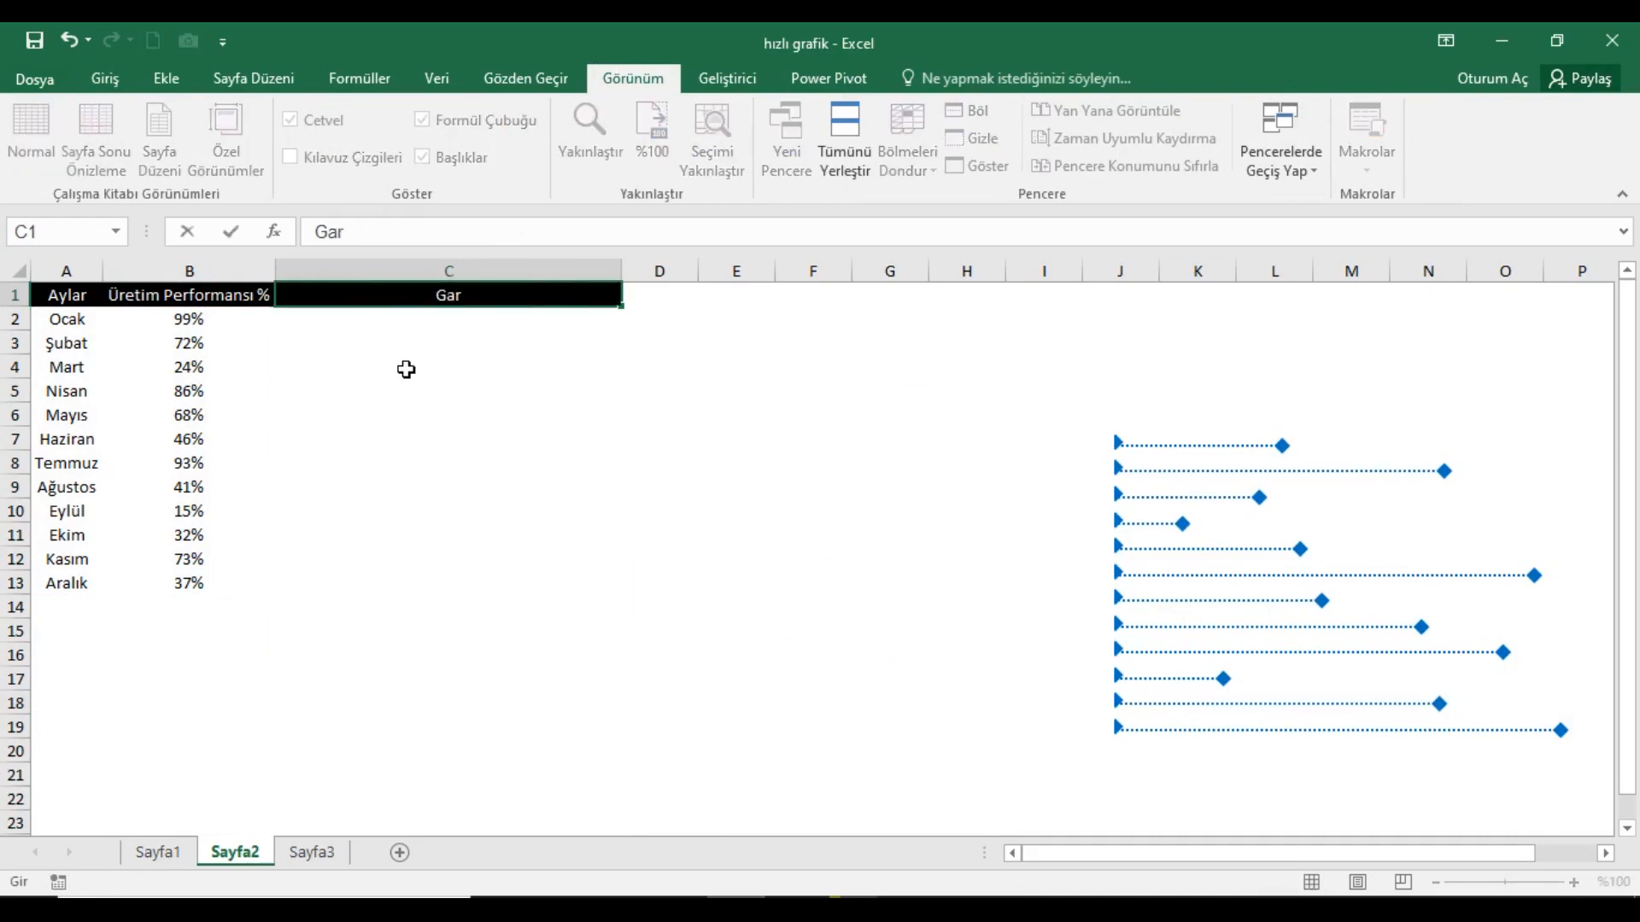
text(fik)
key(Return)
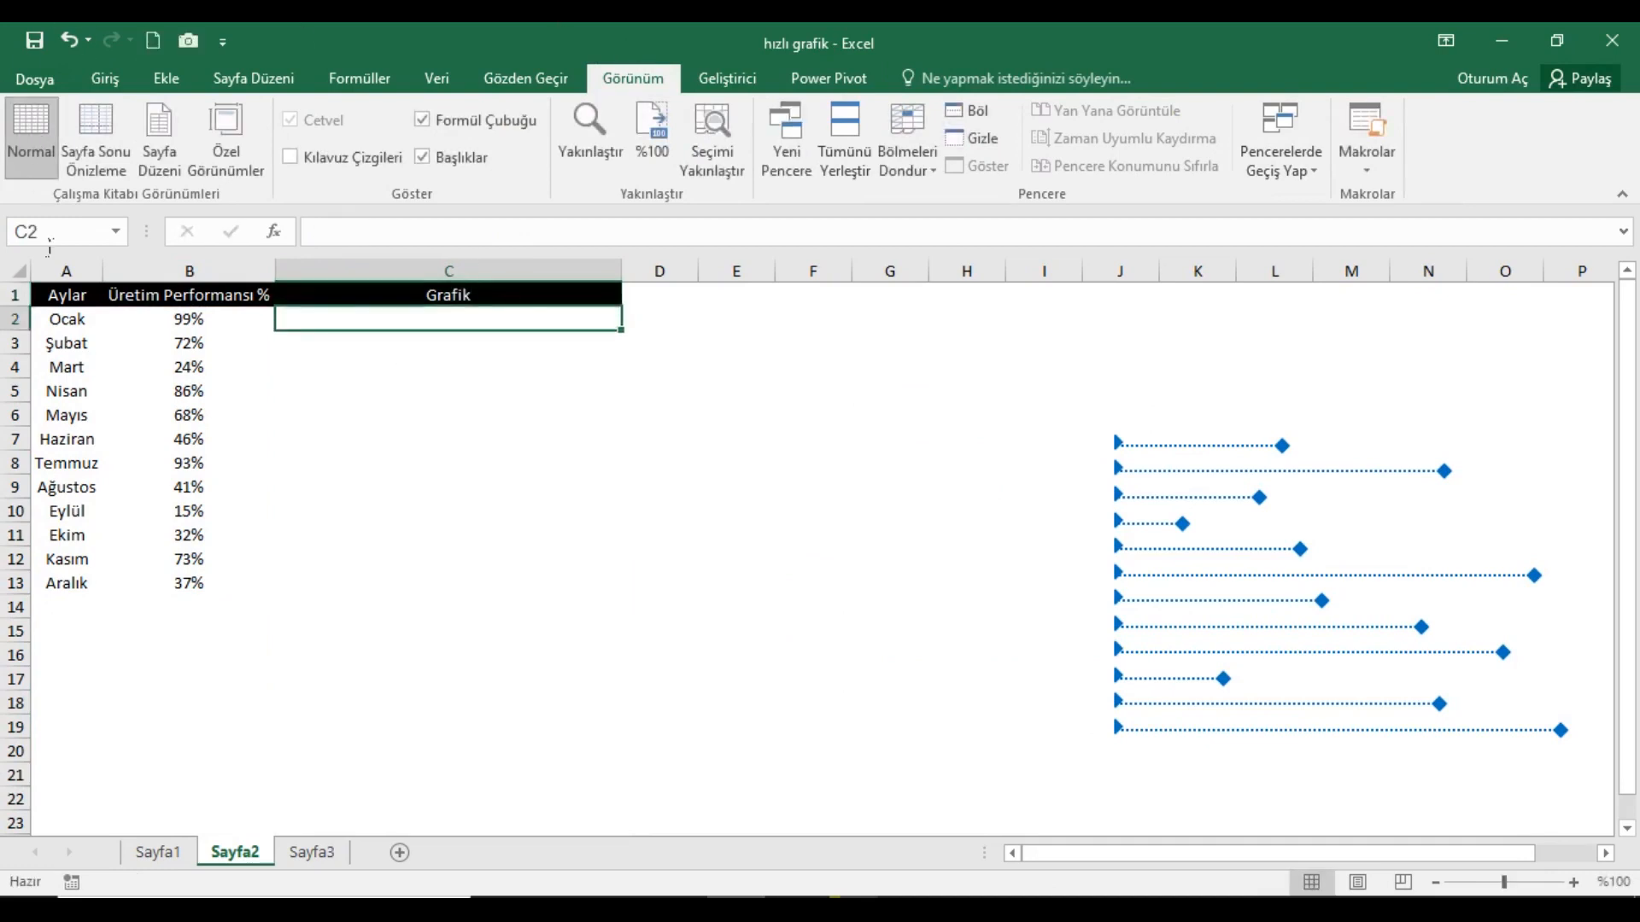
- Move the chart down below the table rows and increase the row height of rows 1 to 13
drag(1375, 436, 1146, 673)
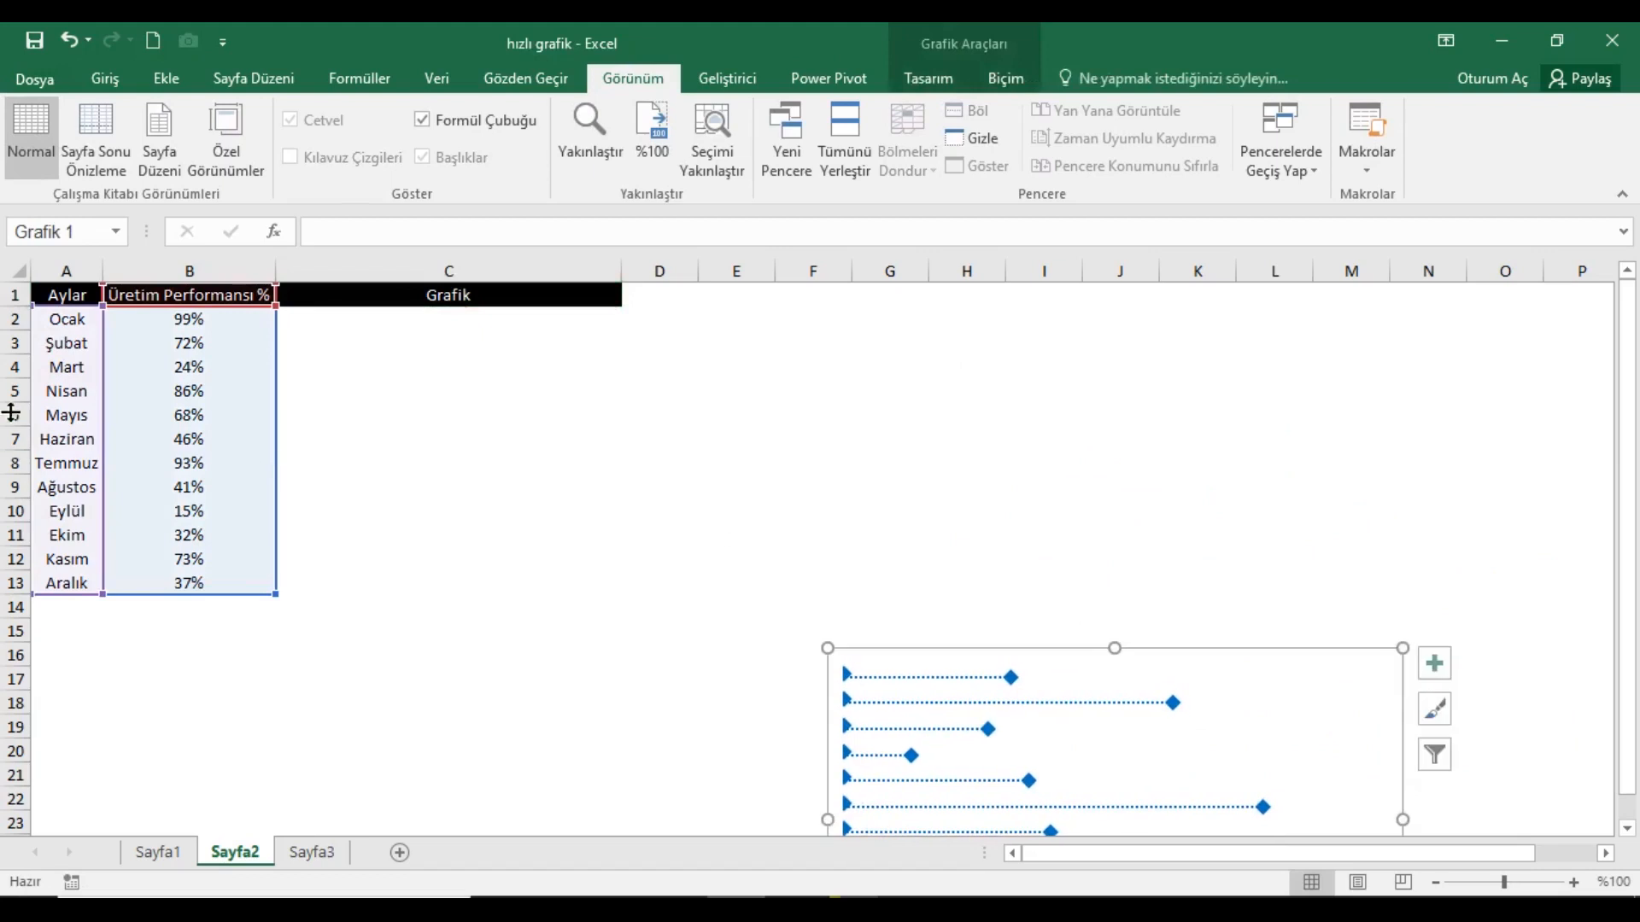
click(884, 383)
drag(13, 319, 8, 589)
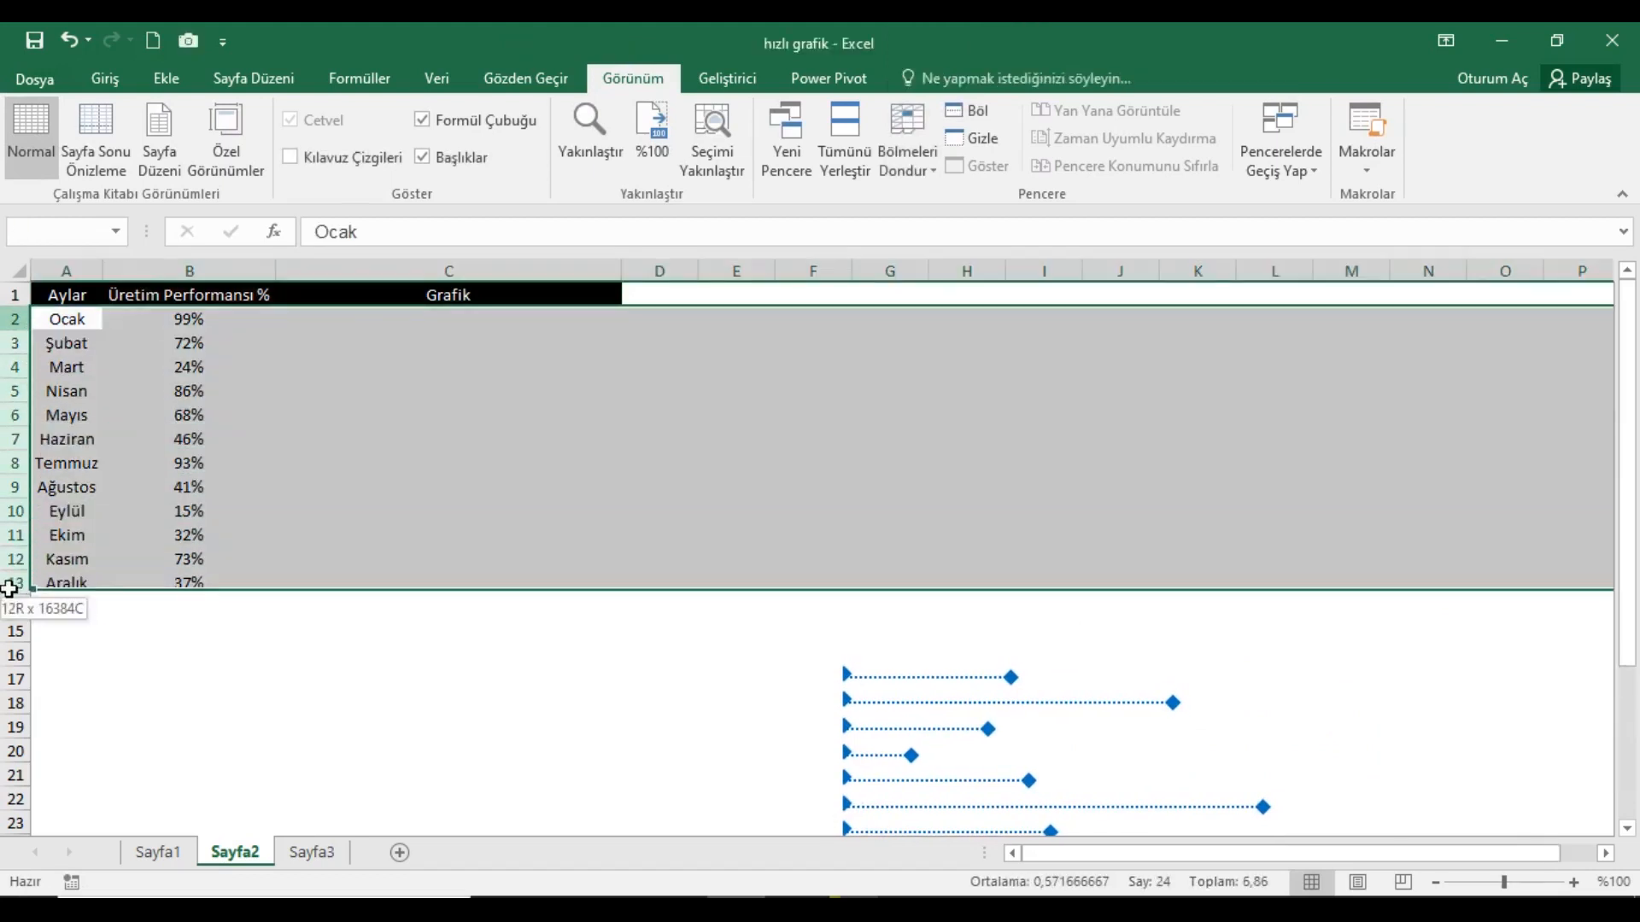
drag(16, 295, 19, 591)
right_click(340, 530)
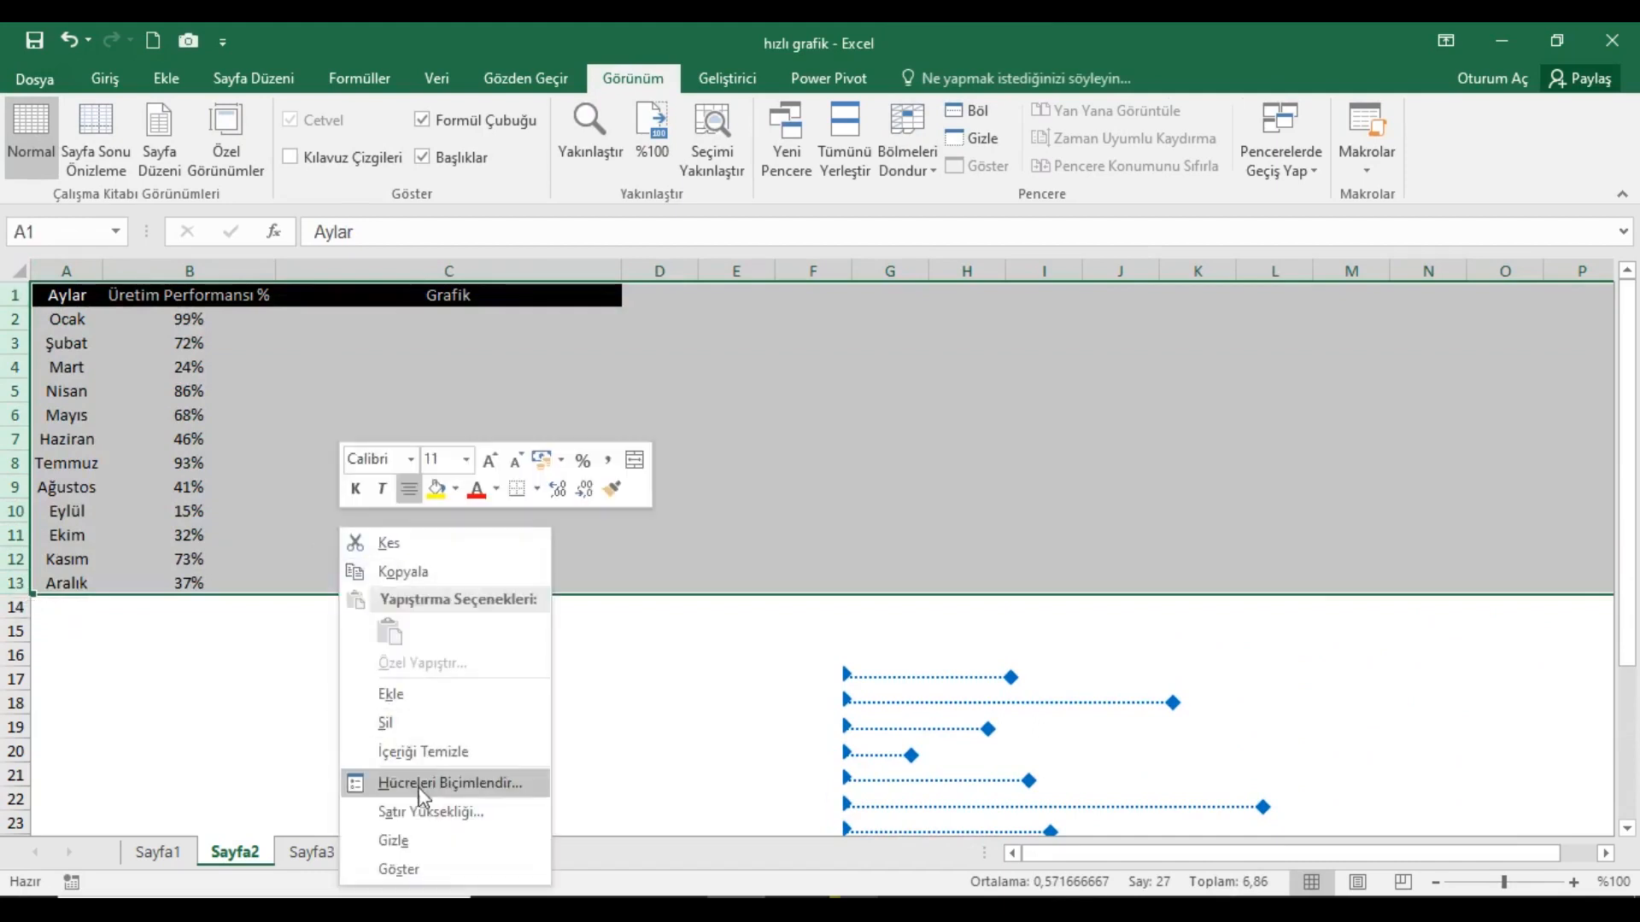
click(419, 811)
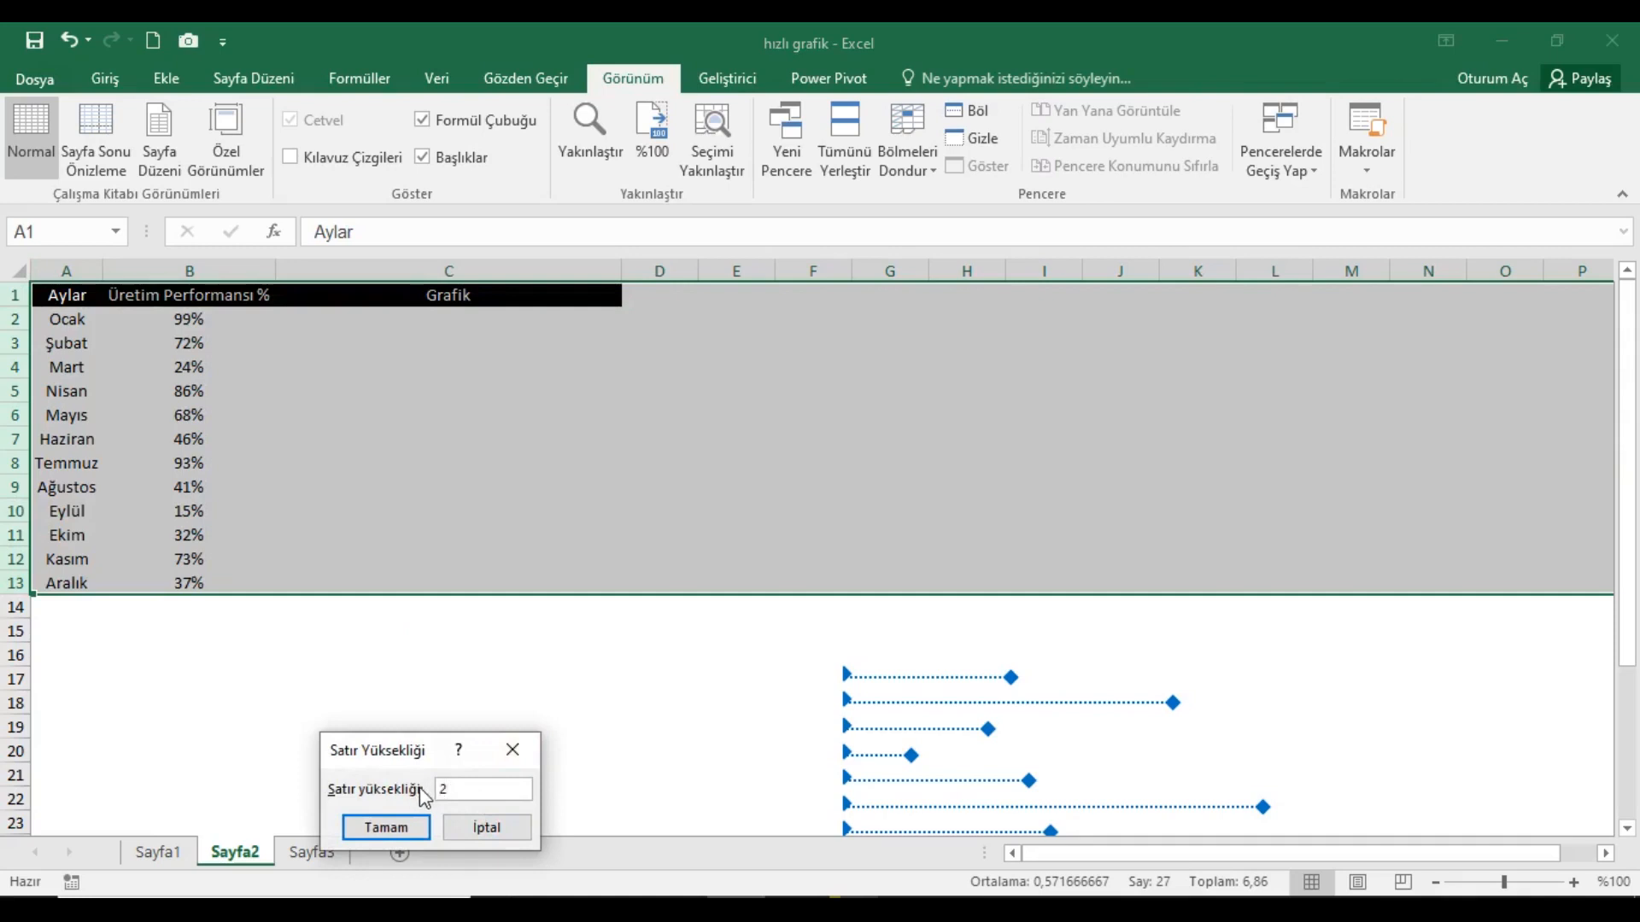
click(424, 836)
click(479, 556)
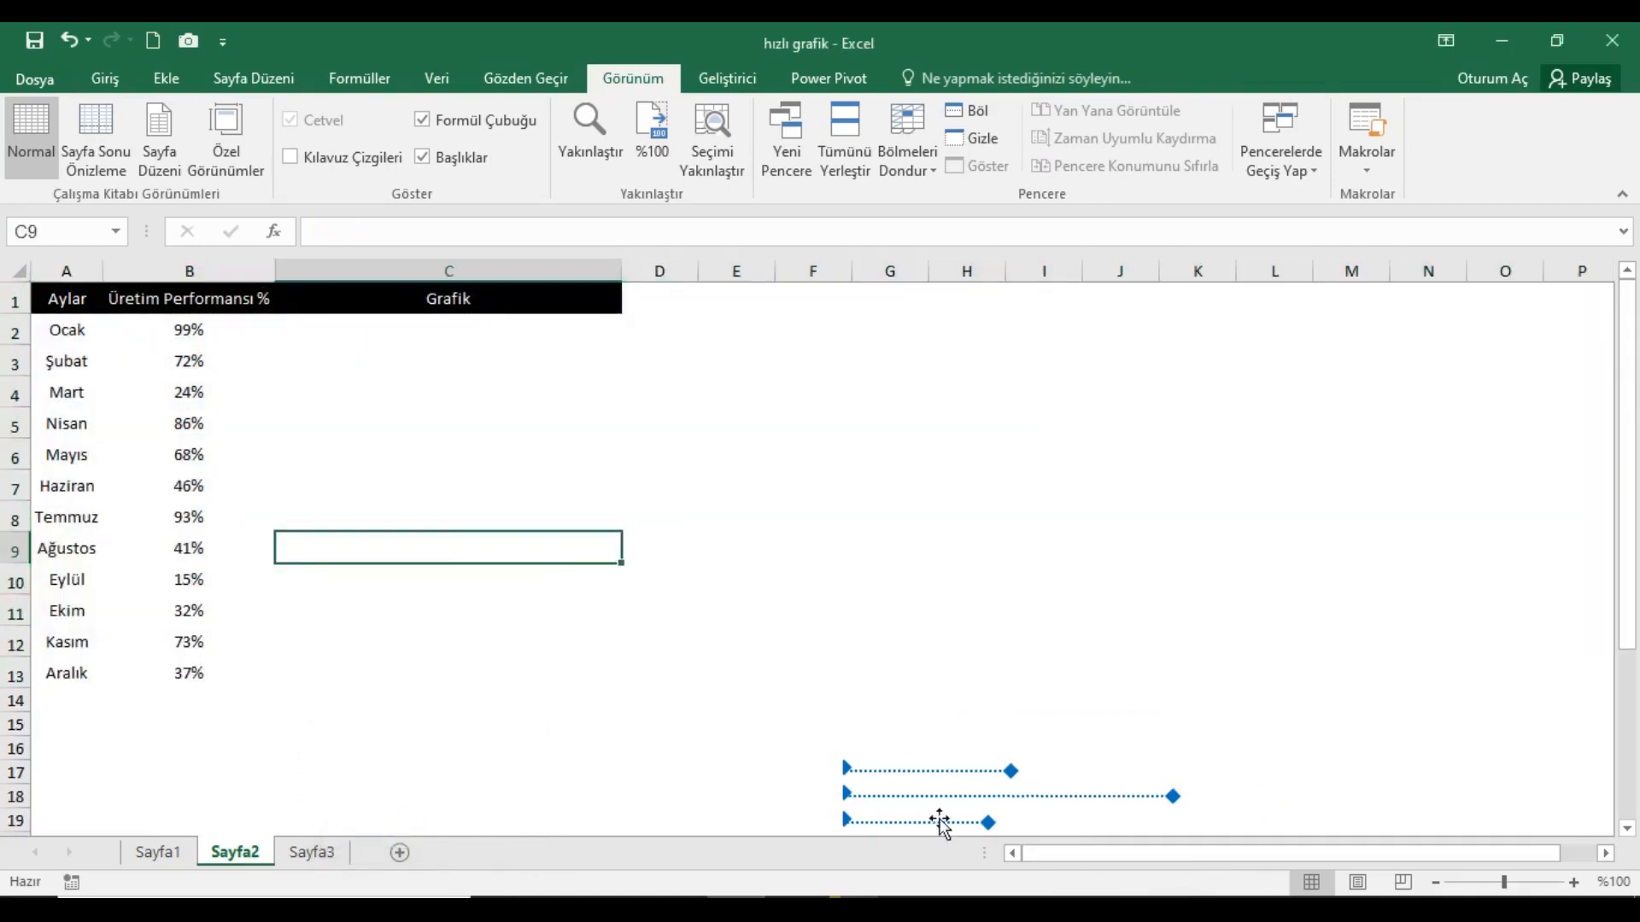
- Move the chart beside the data under the Grafik header and stretch its height so the bars line up with rows 2 to 13
click(961, 780)
drag(1161, 758, 598, 316)
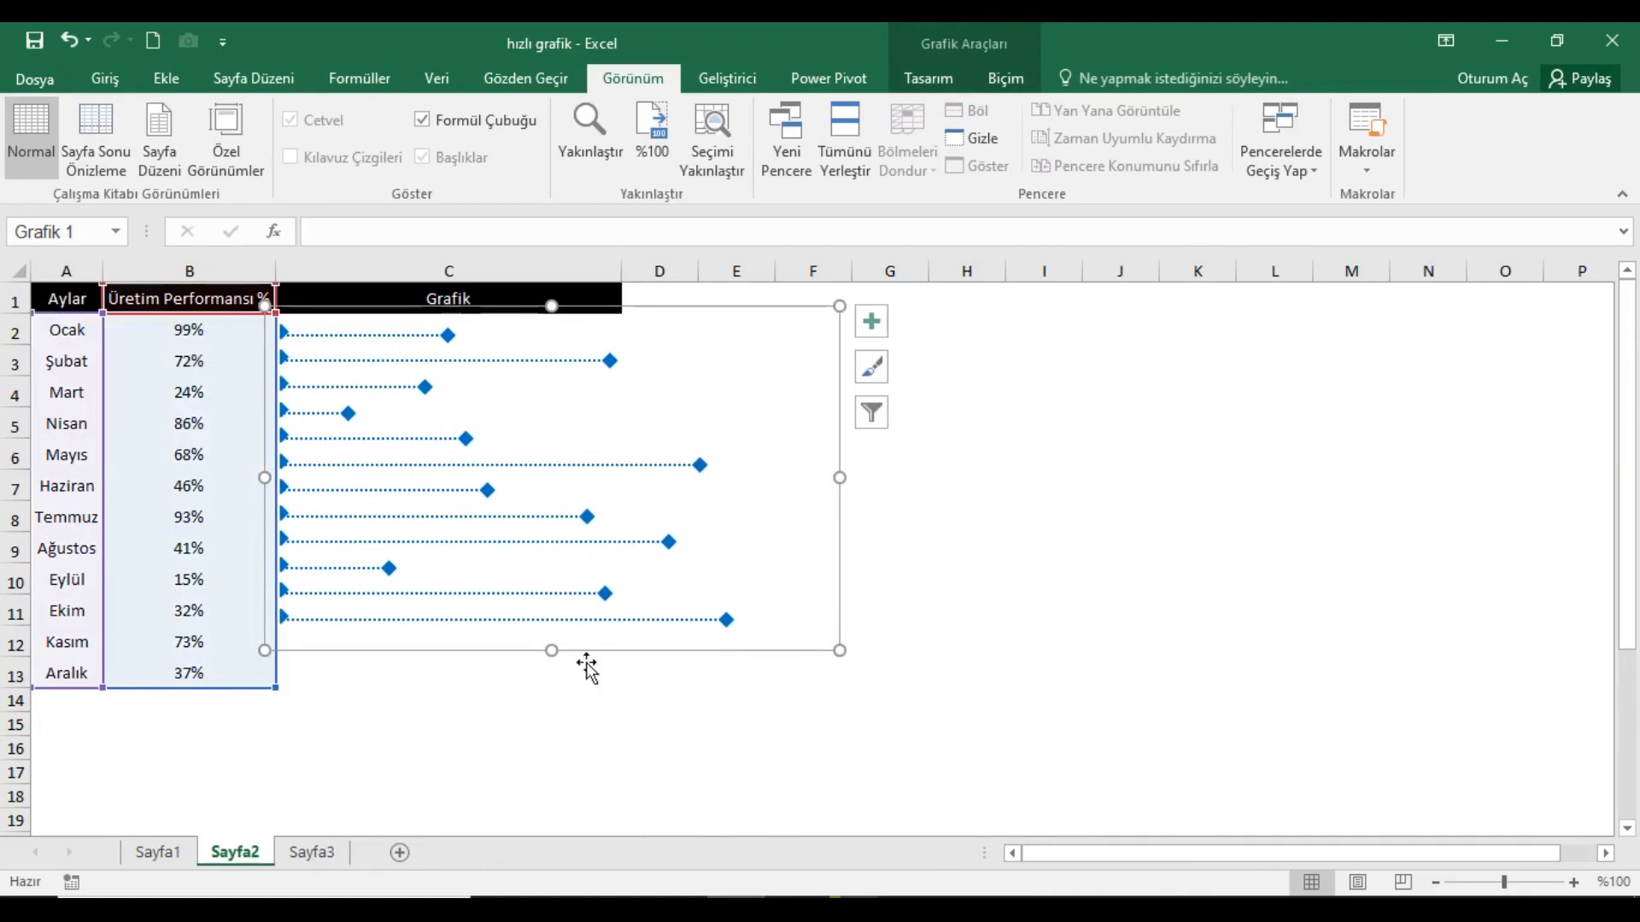
drag(552, 651, 552, 720)
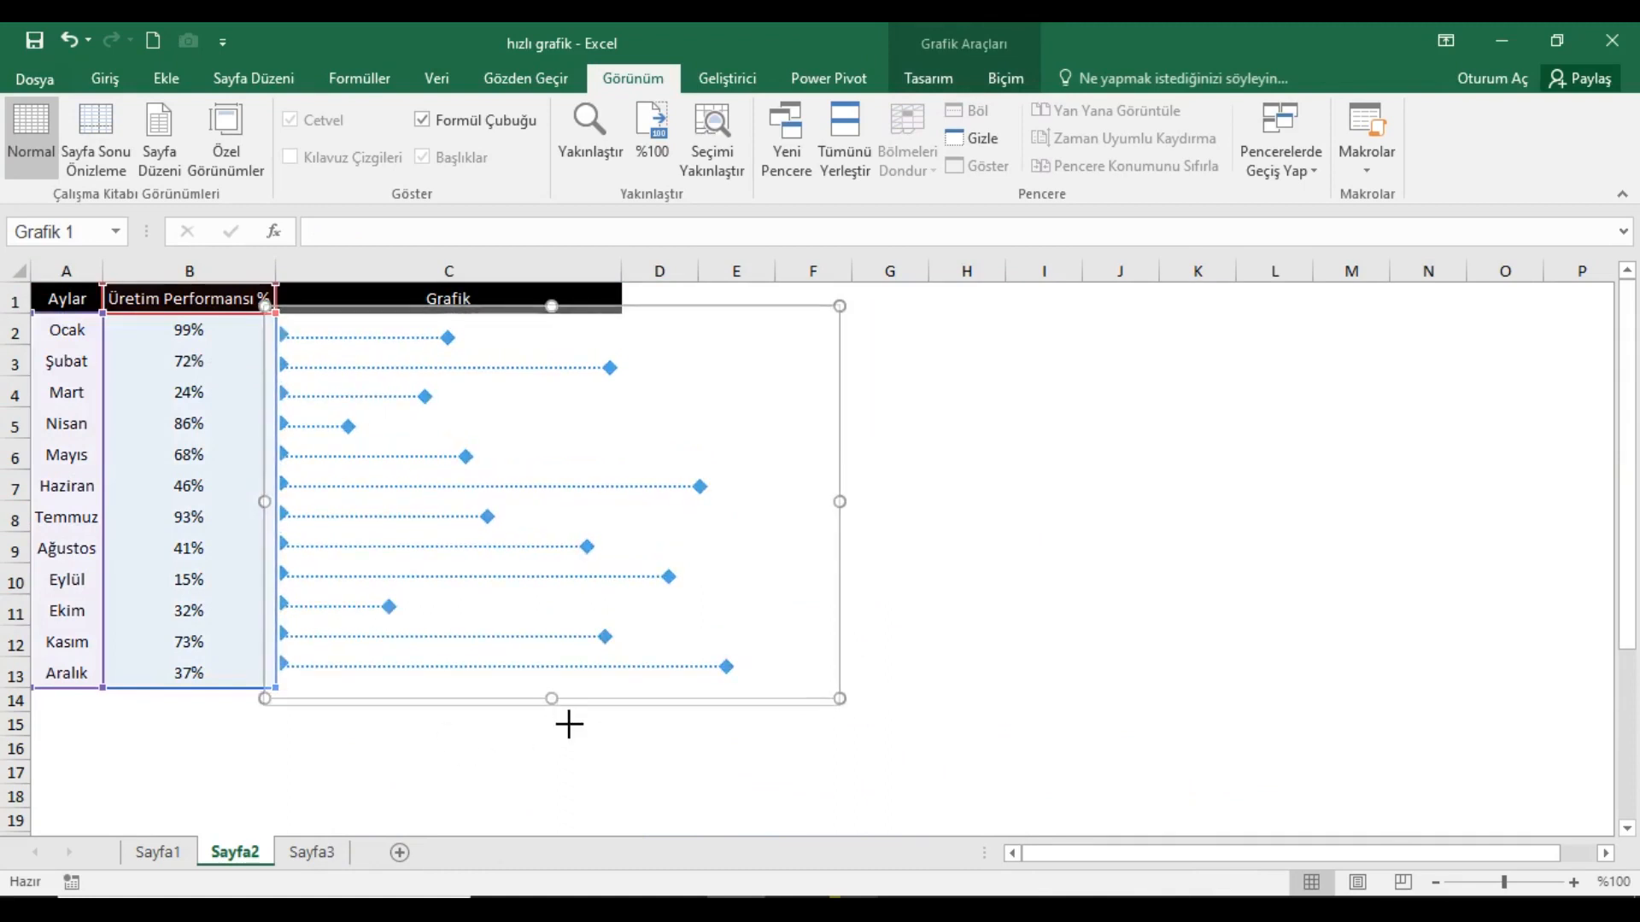
click(1306, 559)
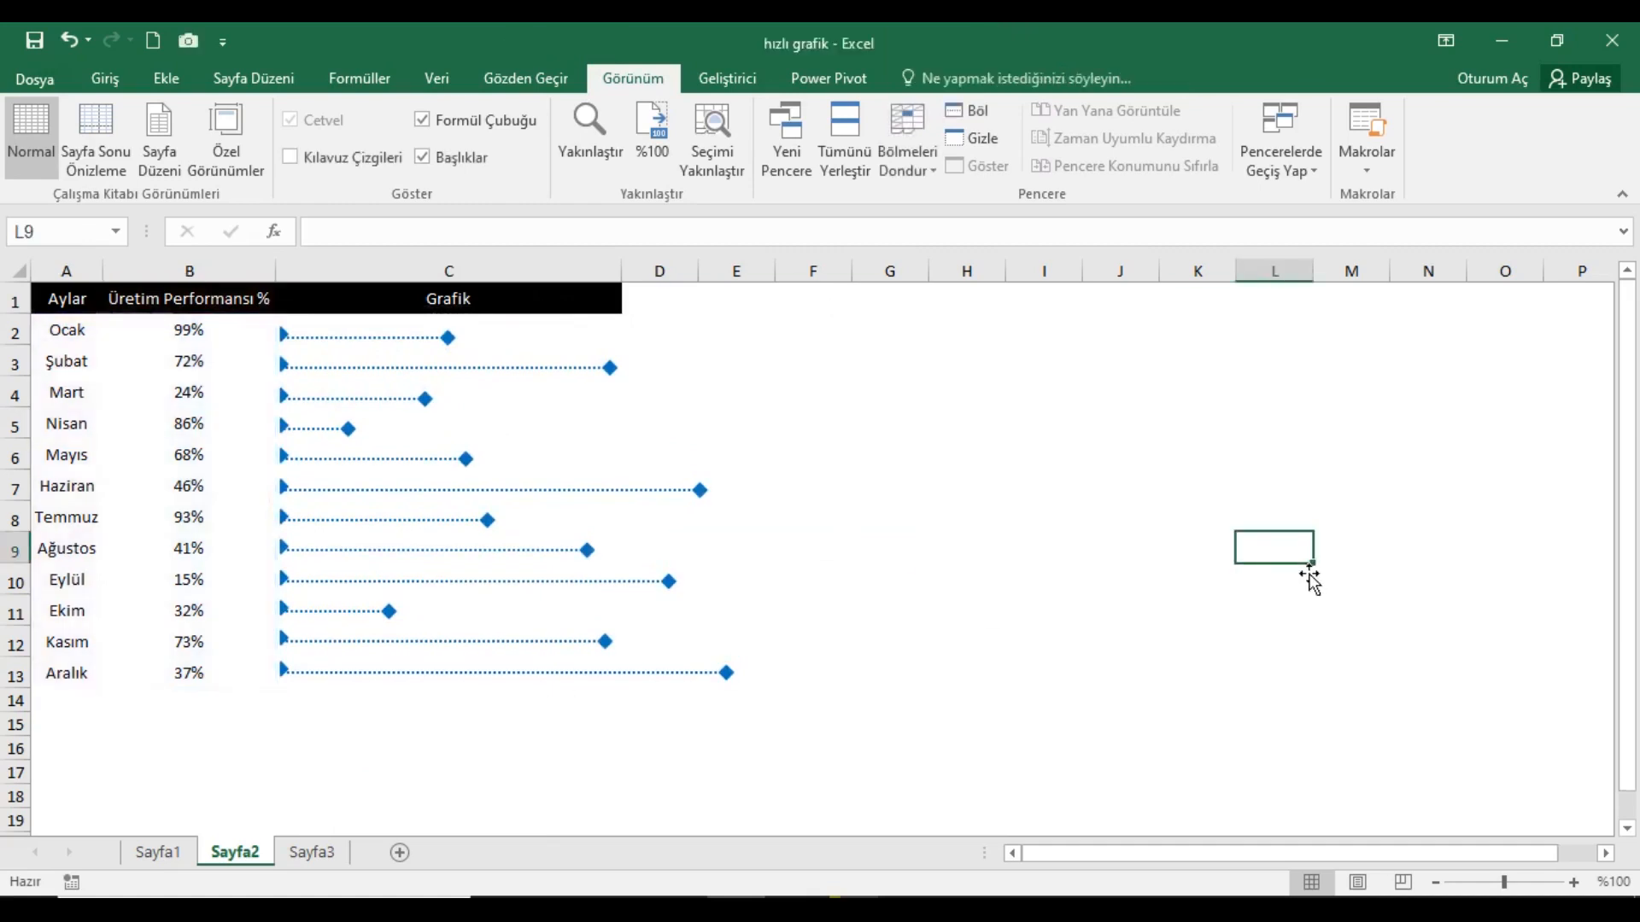
- Narrow the chart so its far edge meets the end of column C, then deselect it
click(699, 458)
drag(852, 507, 630, 505)
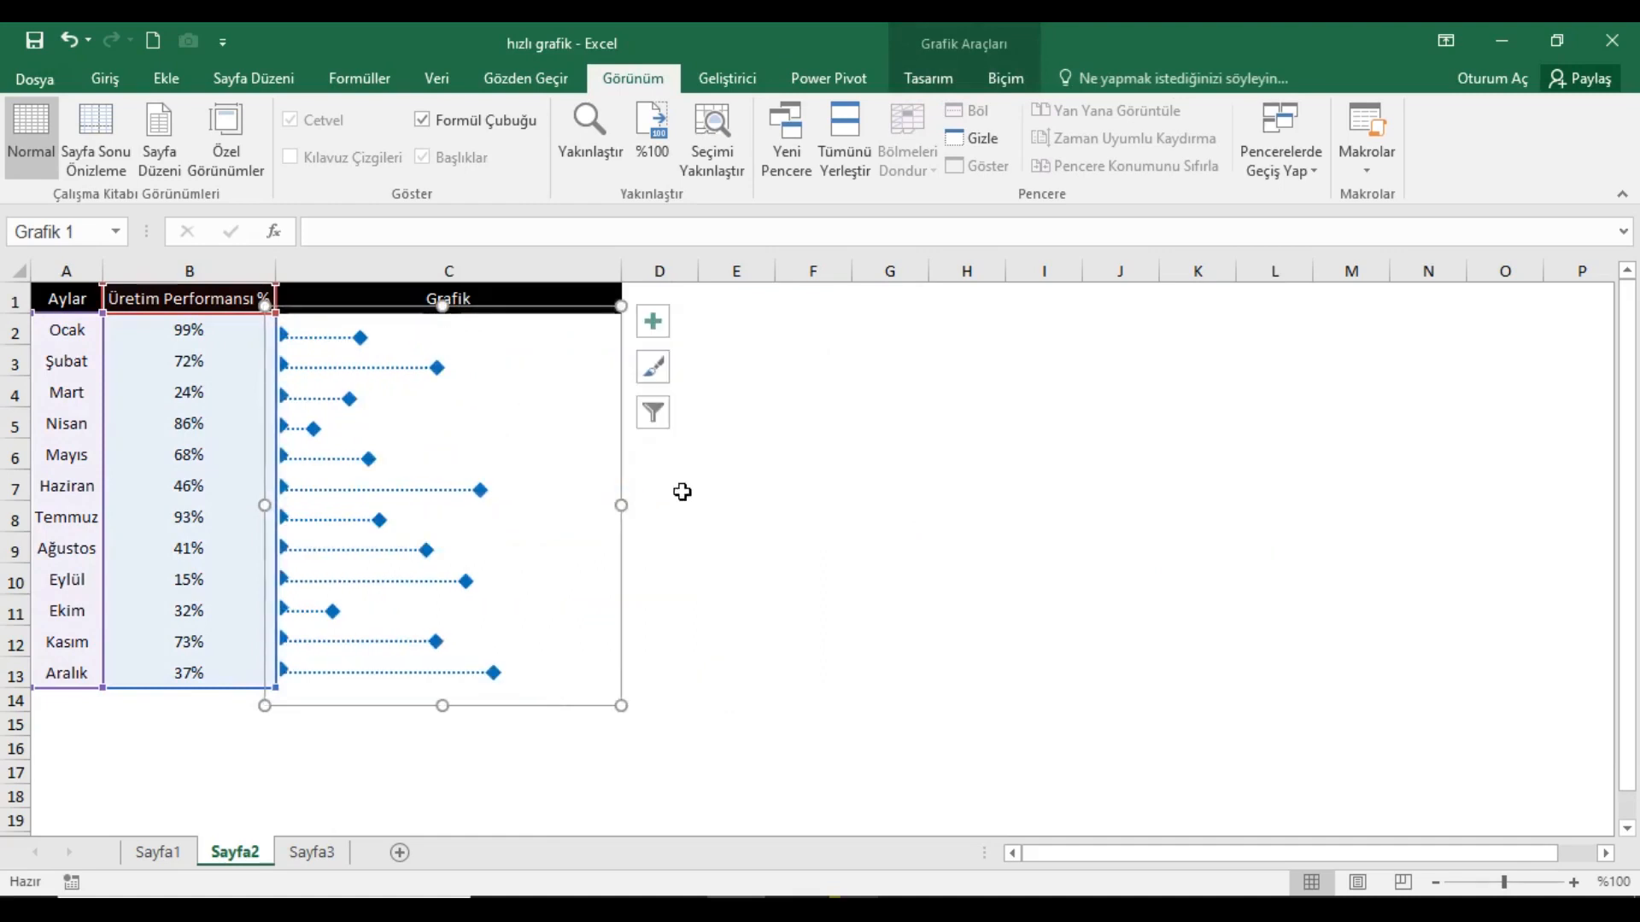
click(899, 488)
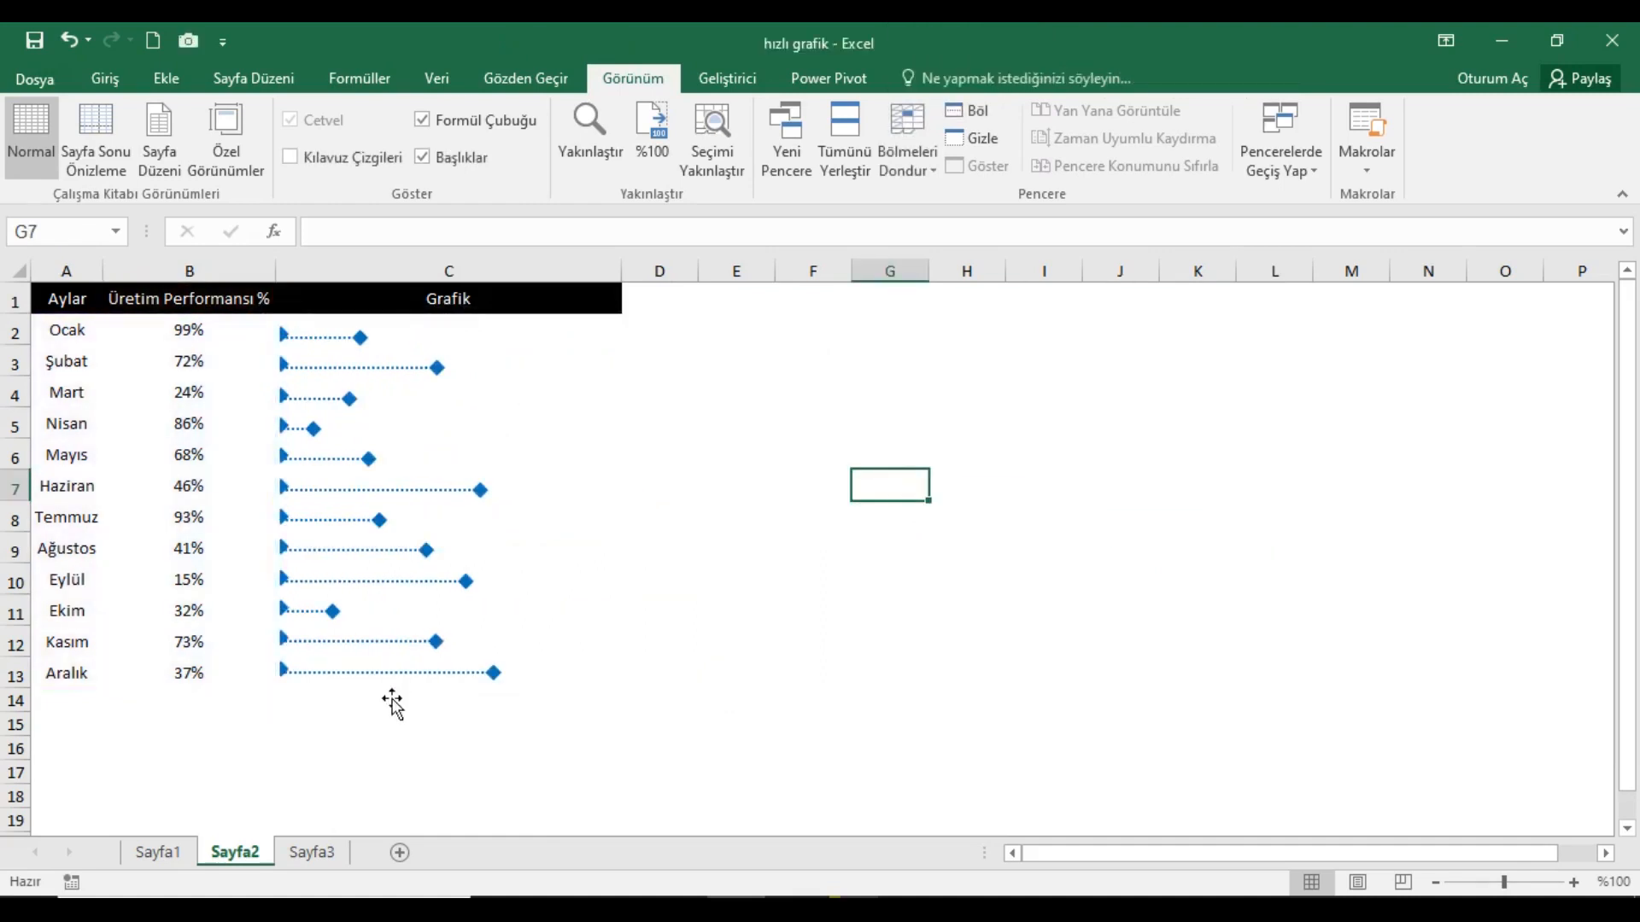
- Shift the chart slightly so its bars start exactly at the border between columns B and C, then deselect it
click(515, 421)
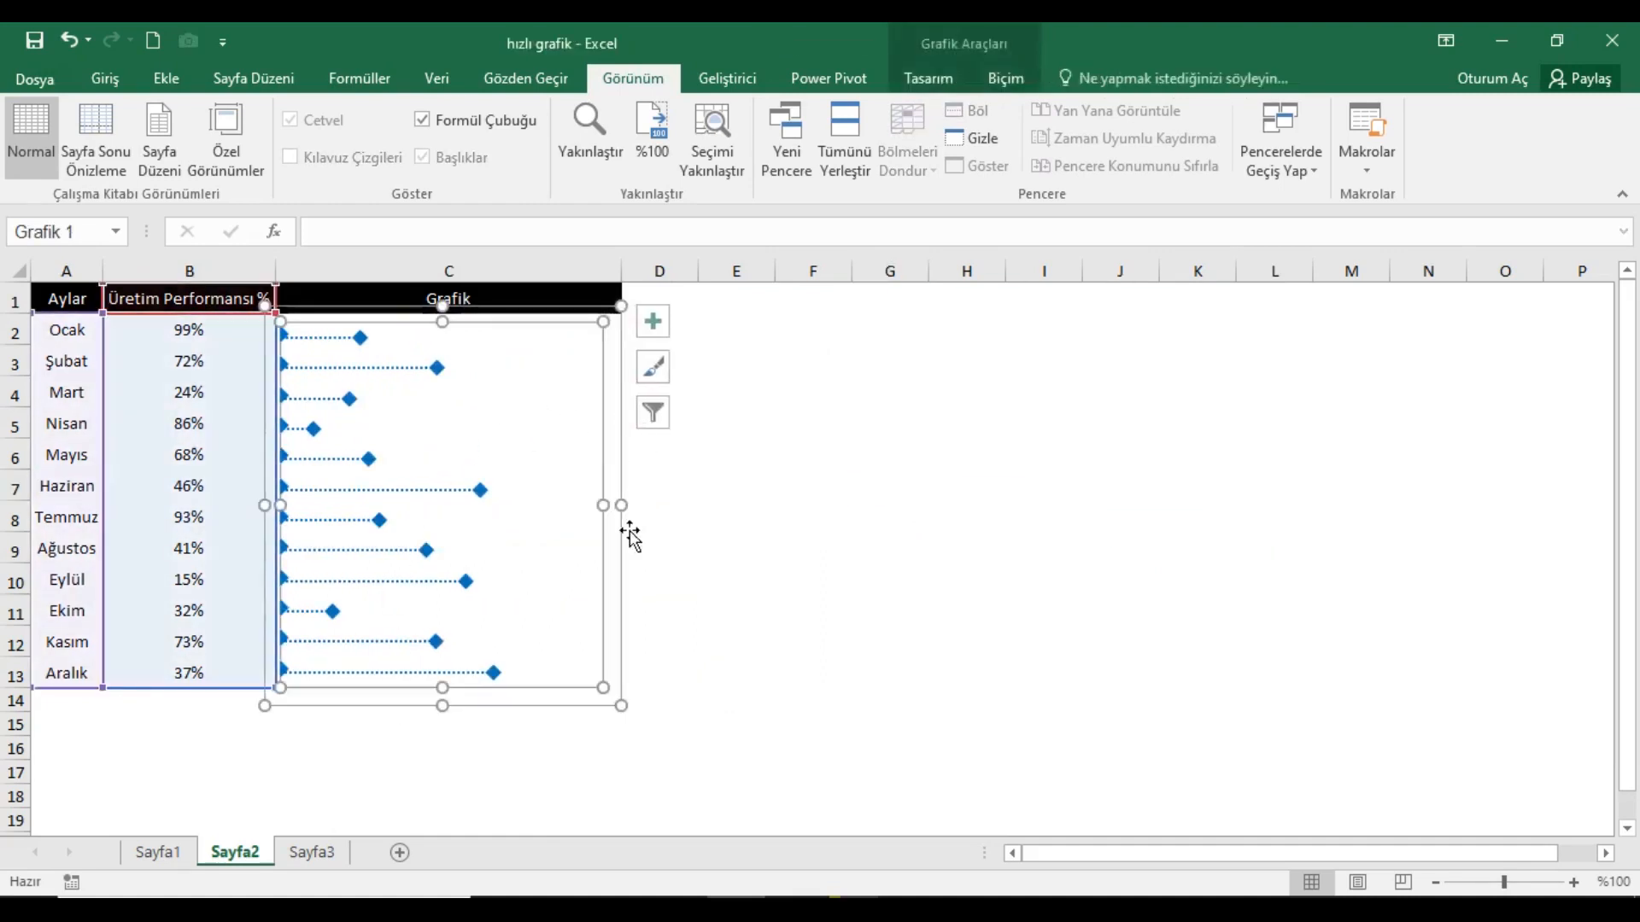
drag(630, 542, 621, 540)
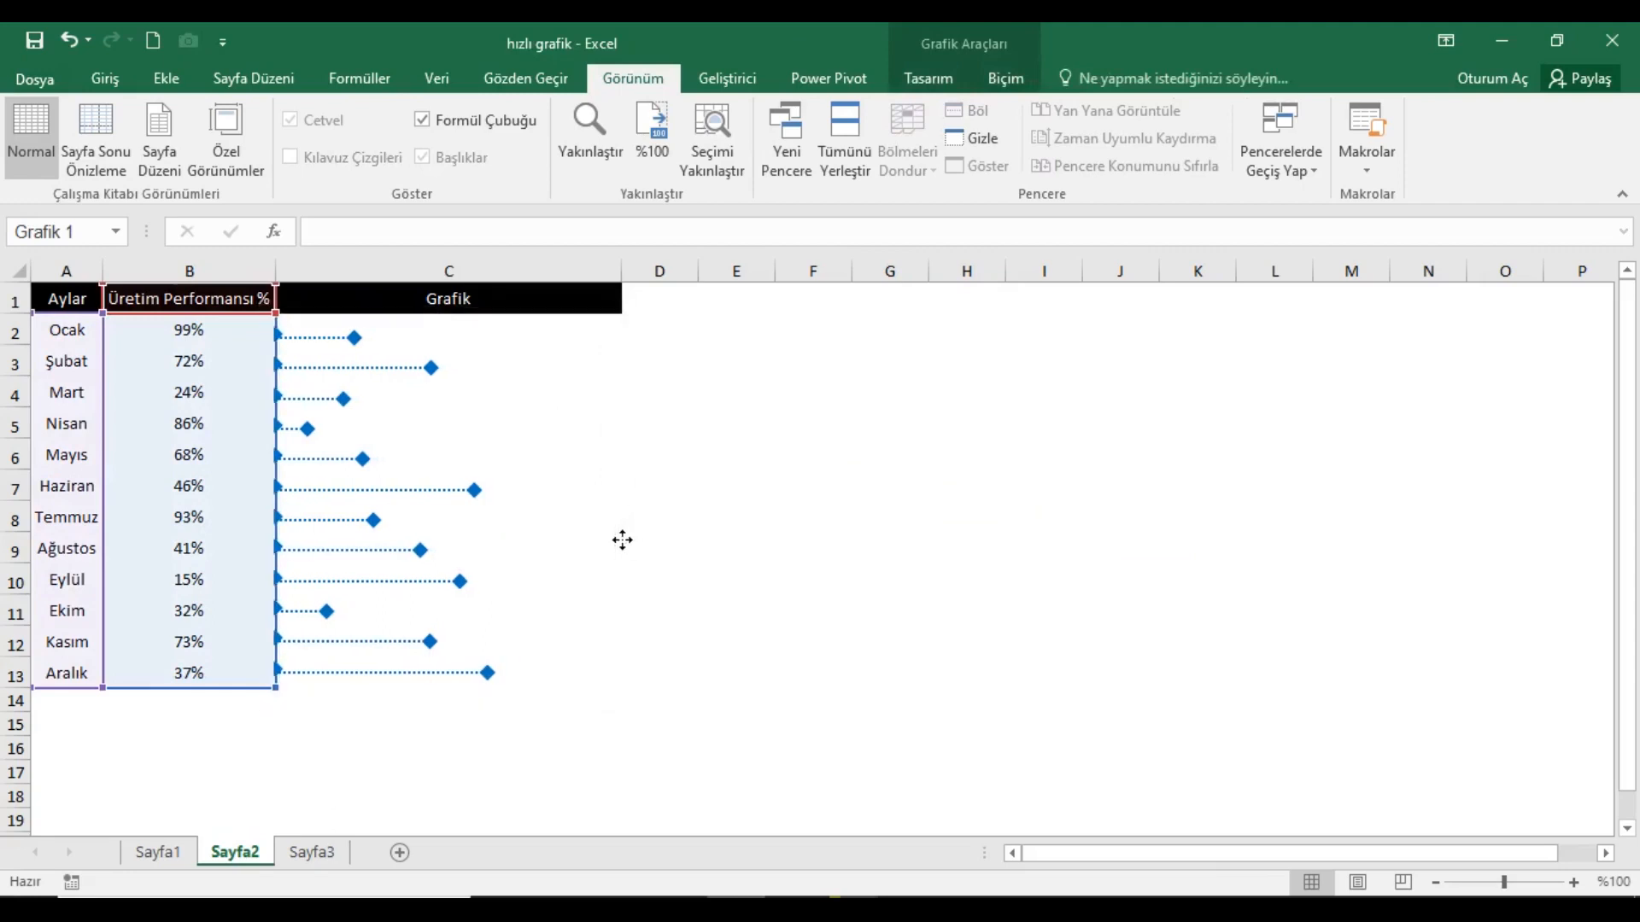
click(773, 530)
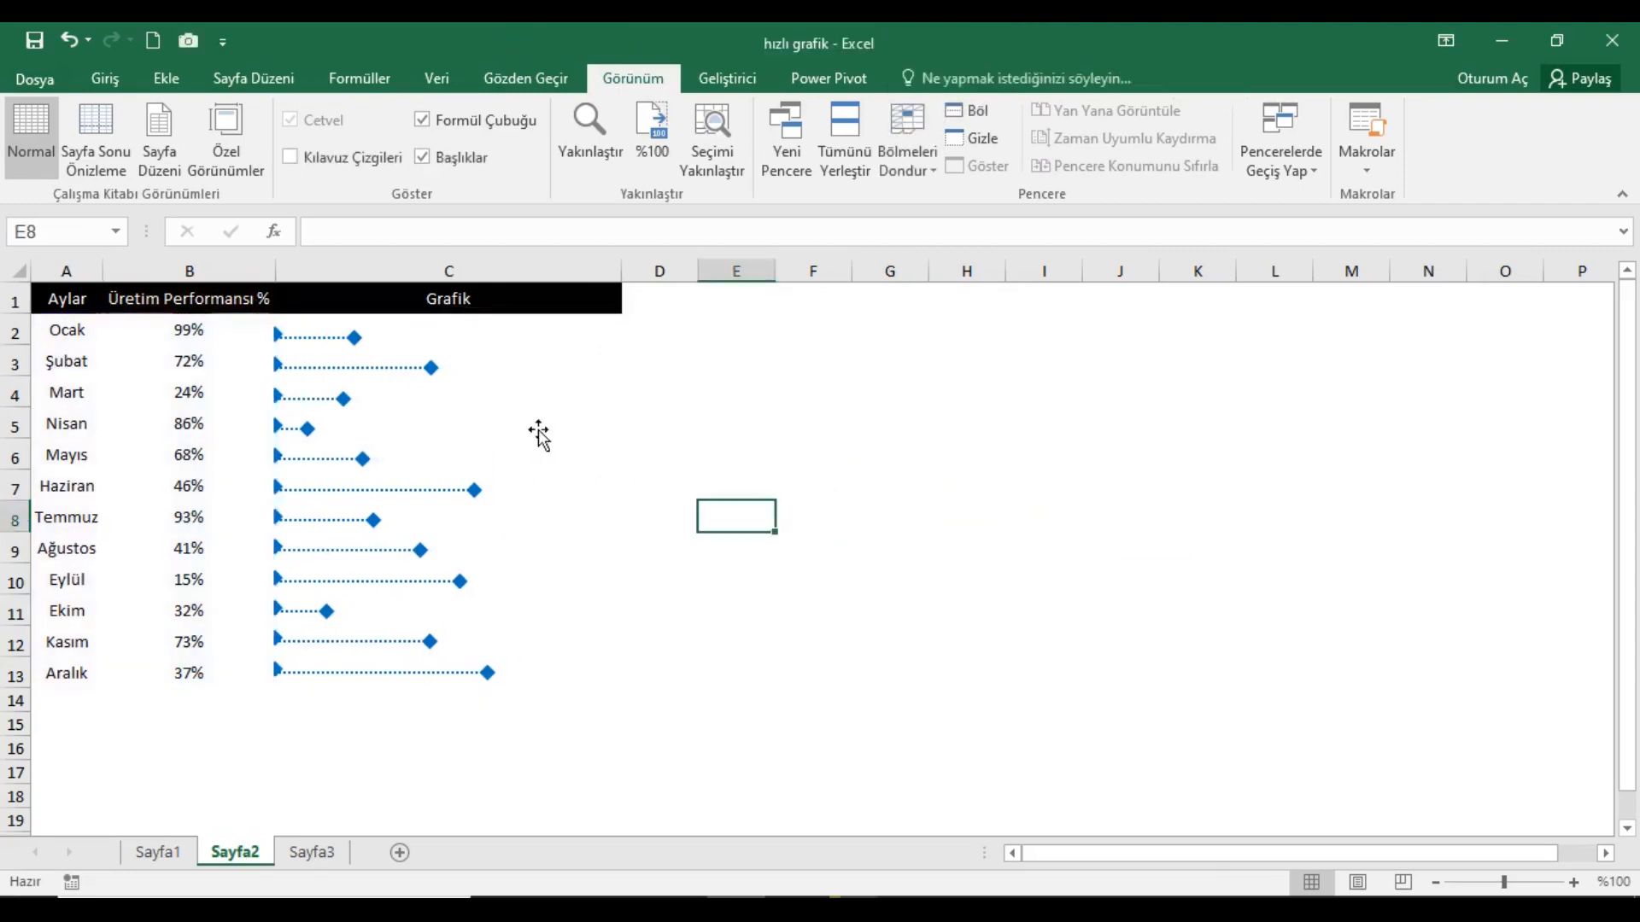
- Widen the chart's plot area to the far edge of the chart frame and extend its height slightly, then deselect the chart
click(560, 413)
mouse_move(614, 510)
mouse_down()
mouse_move(624, 526)
mouse_move(629, 512)
mouse_up()
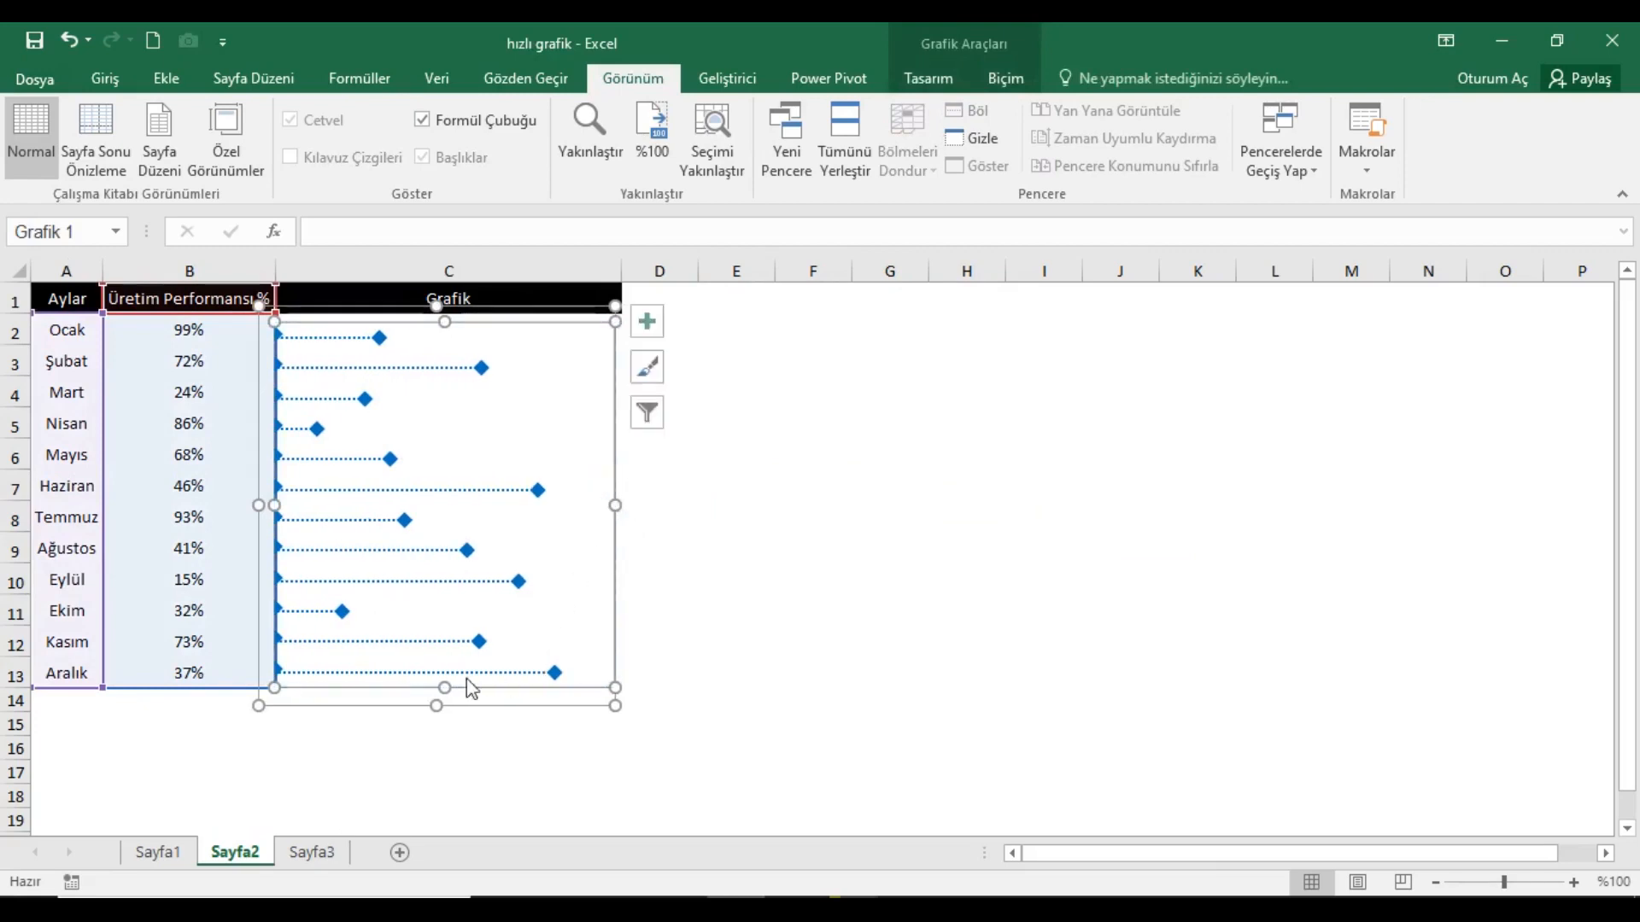
drag(462, 703, 444, 705)
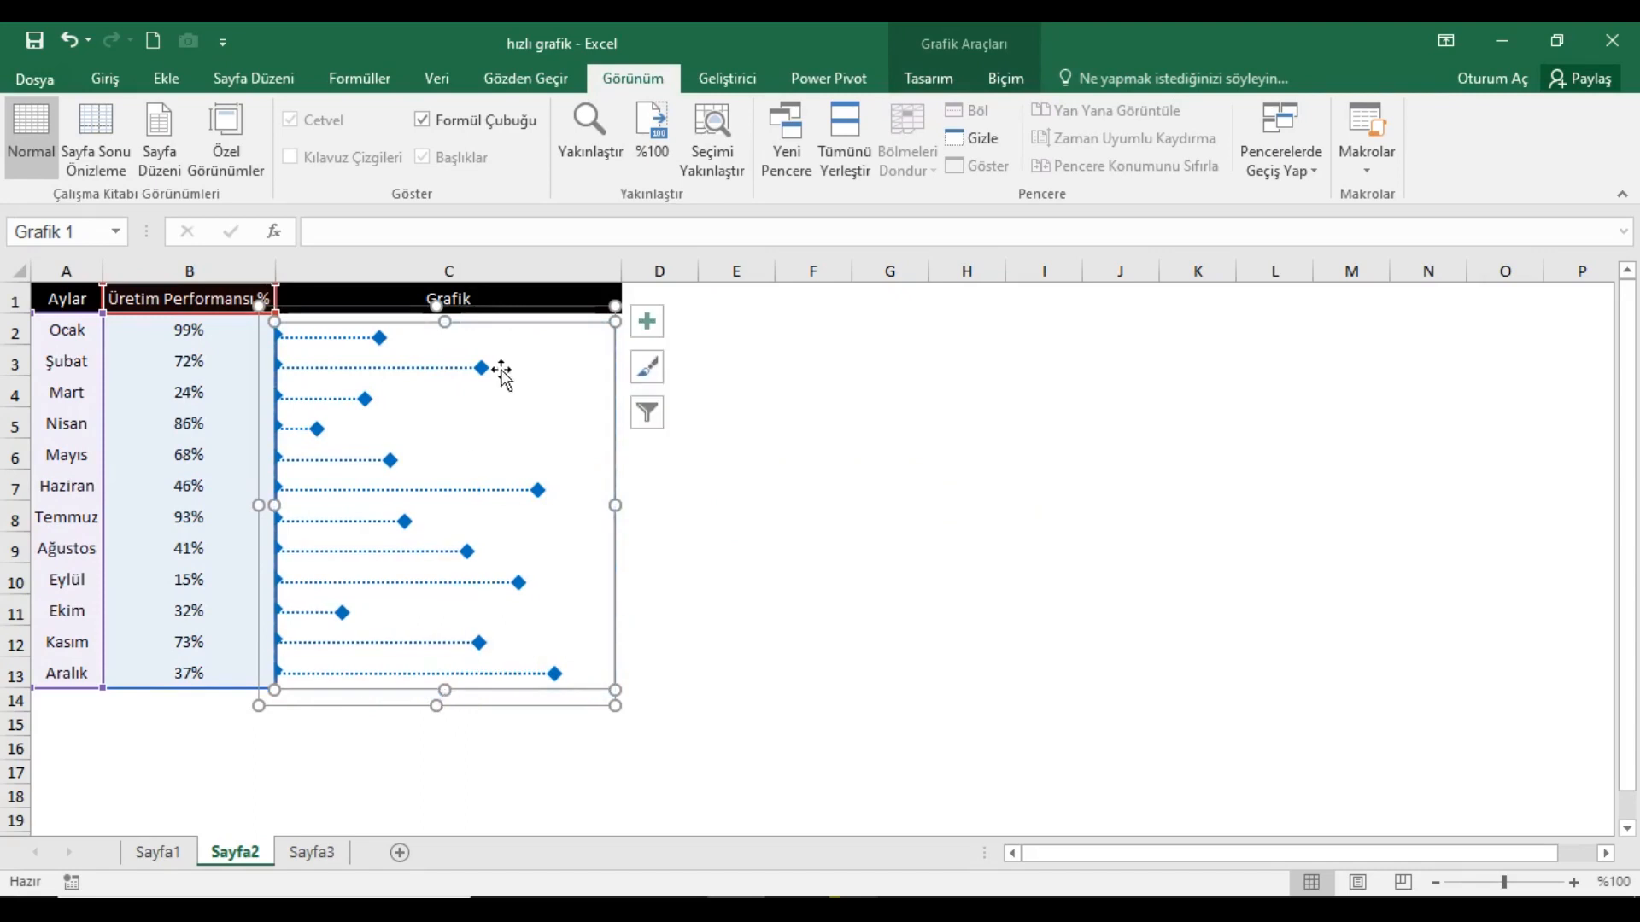
click(721, 457)
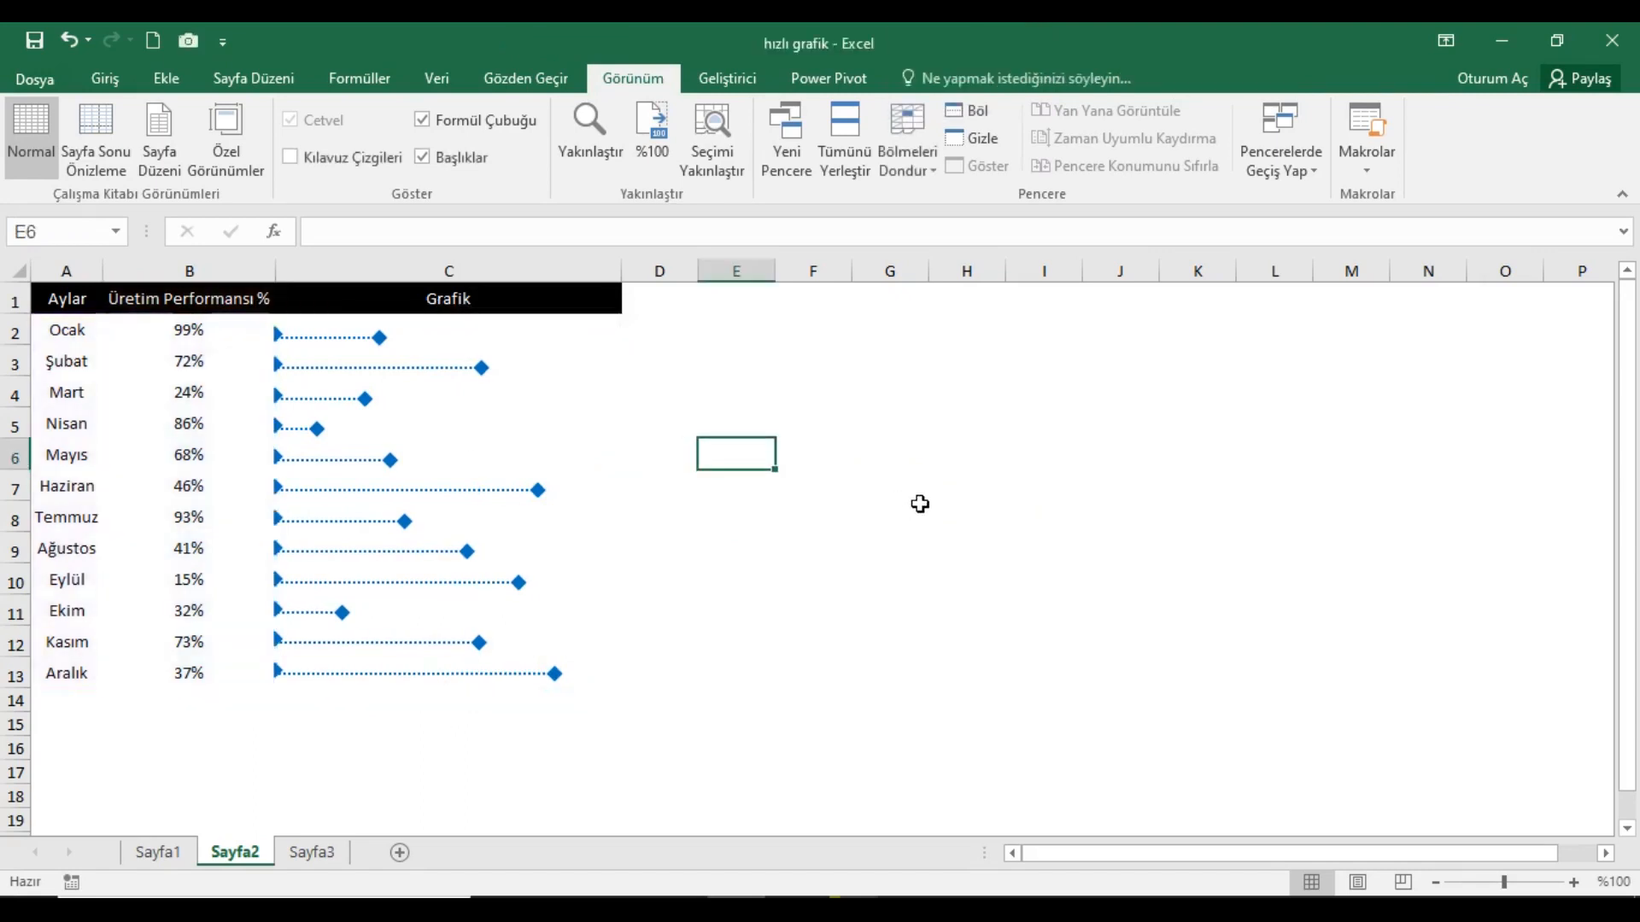
- Add data labels (Veri Etiketleri) to the chart's bars
click(56, 300)
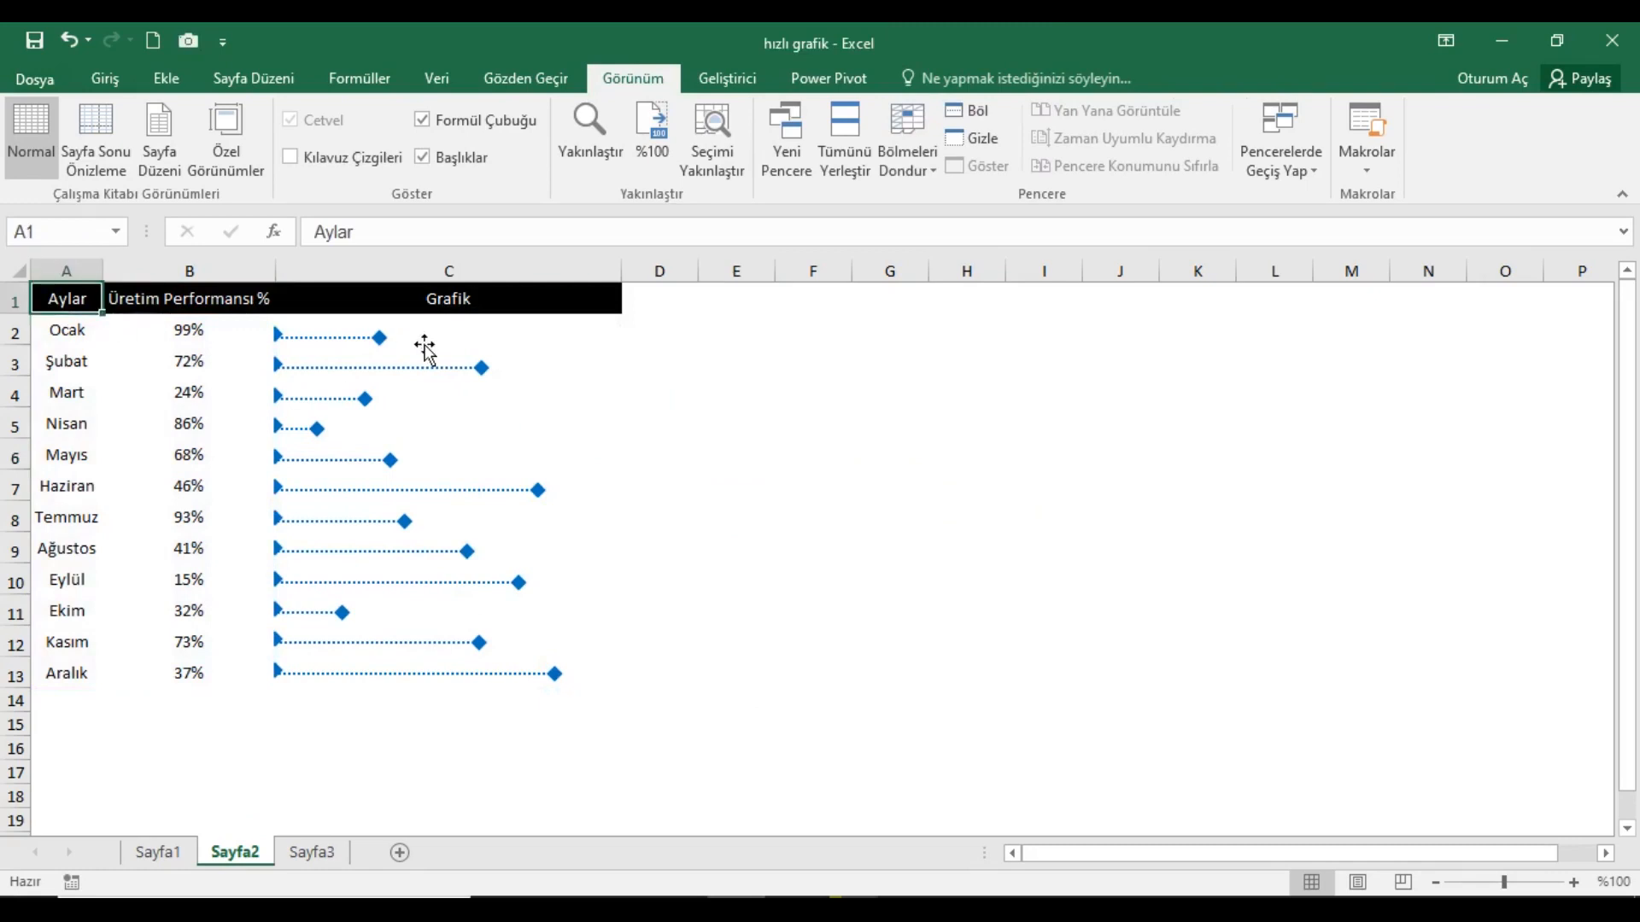
click(427, 346)
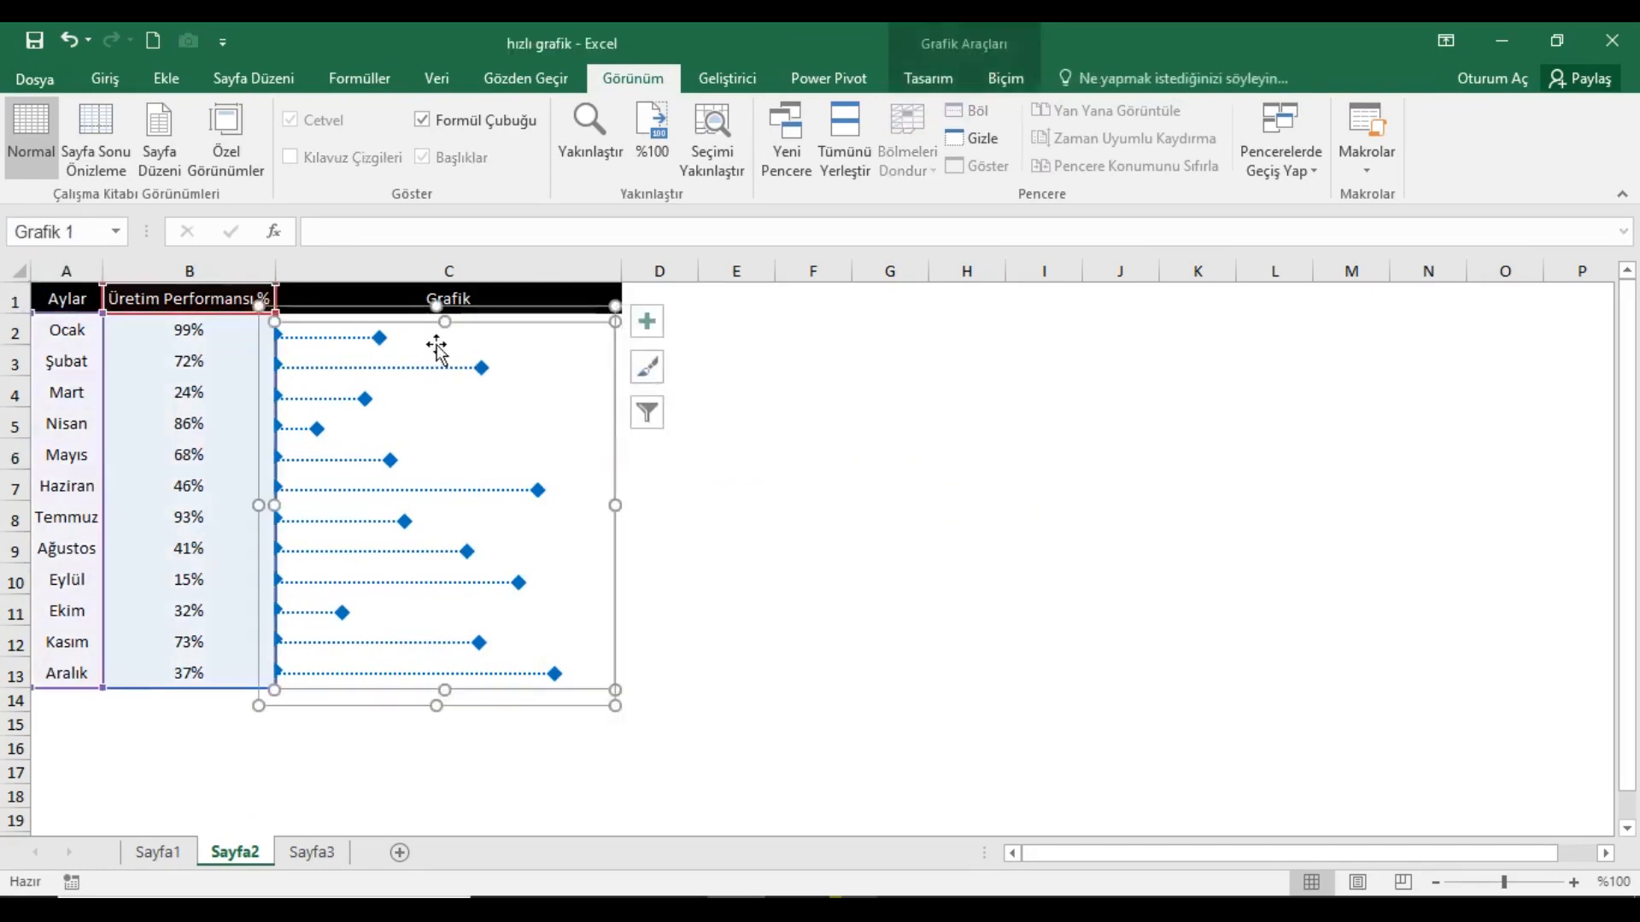
click(647, 328)
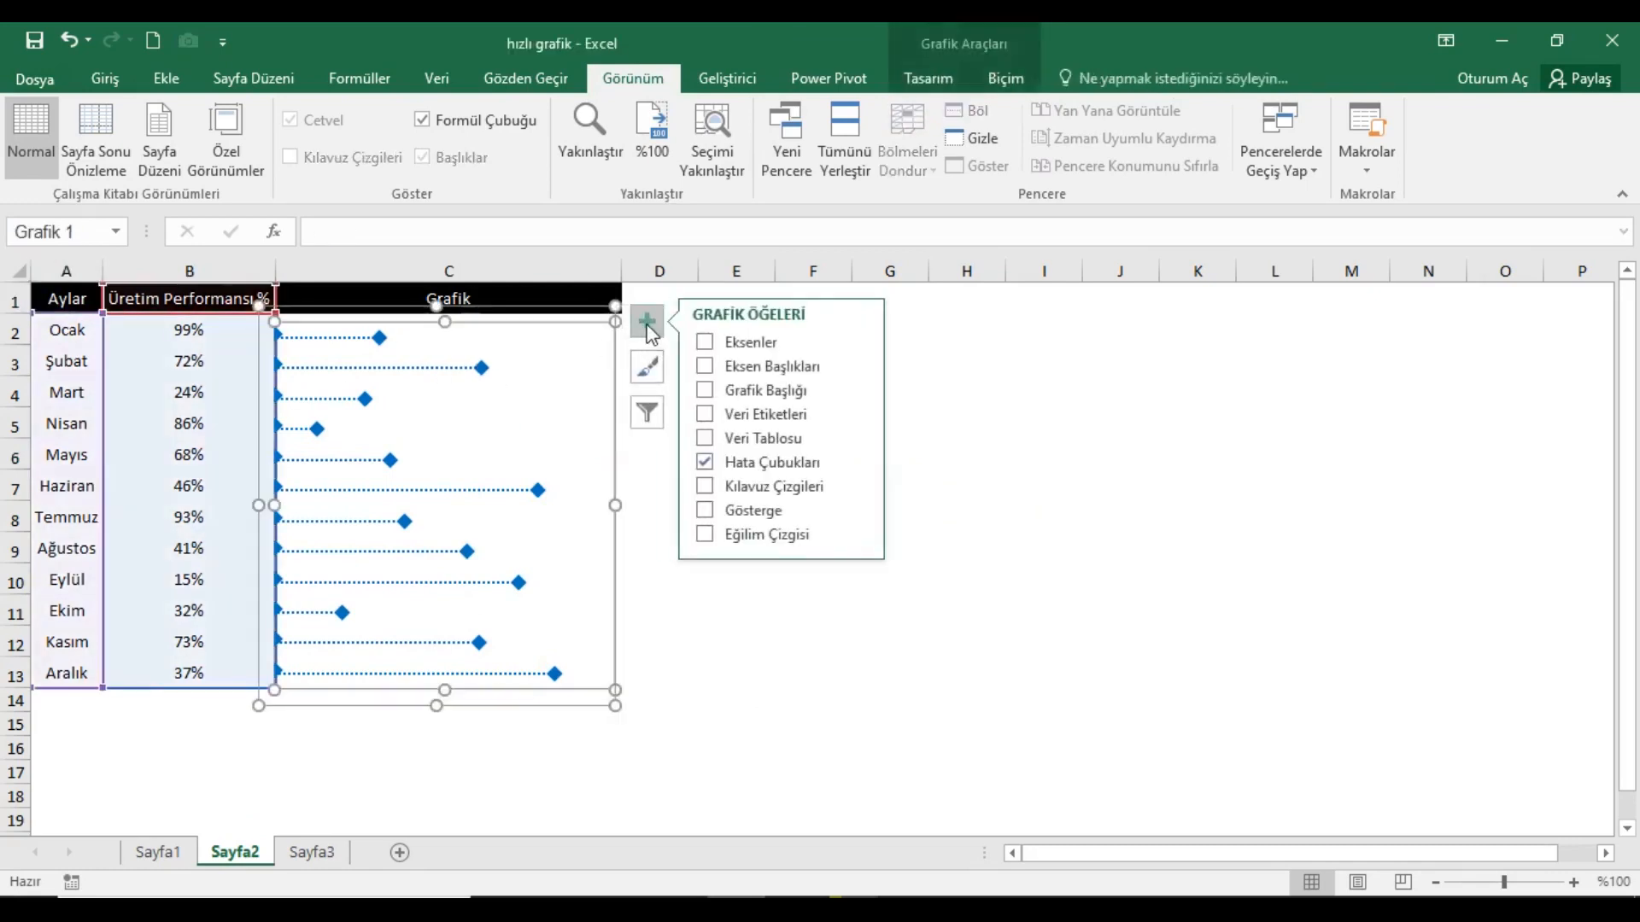
click(705, 416)
click(1029, 401)
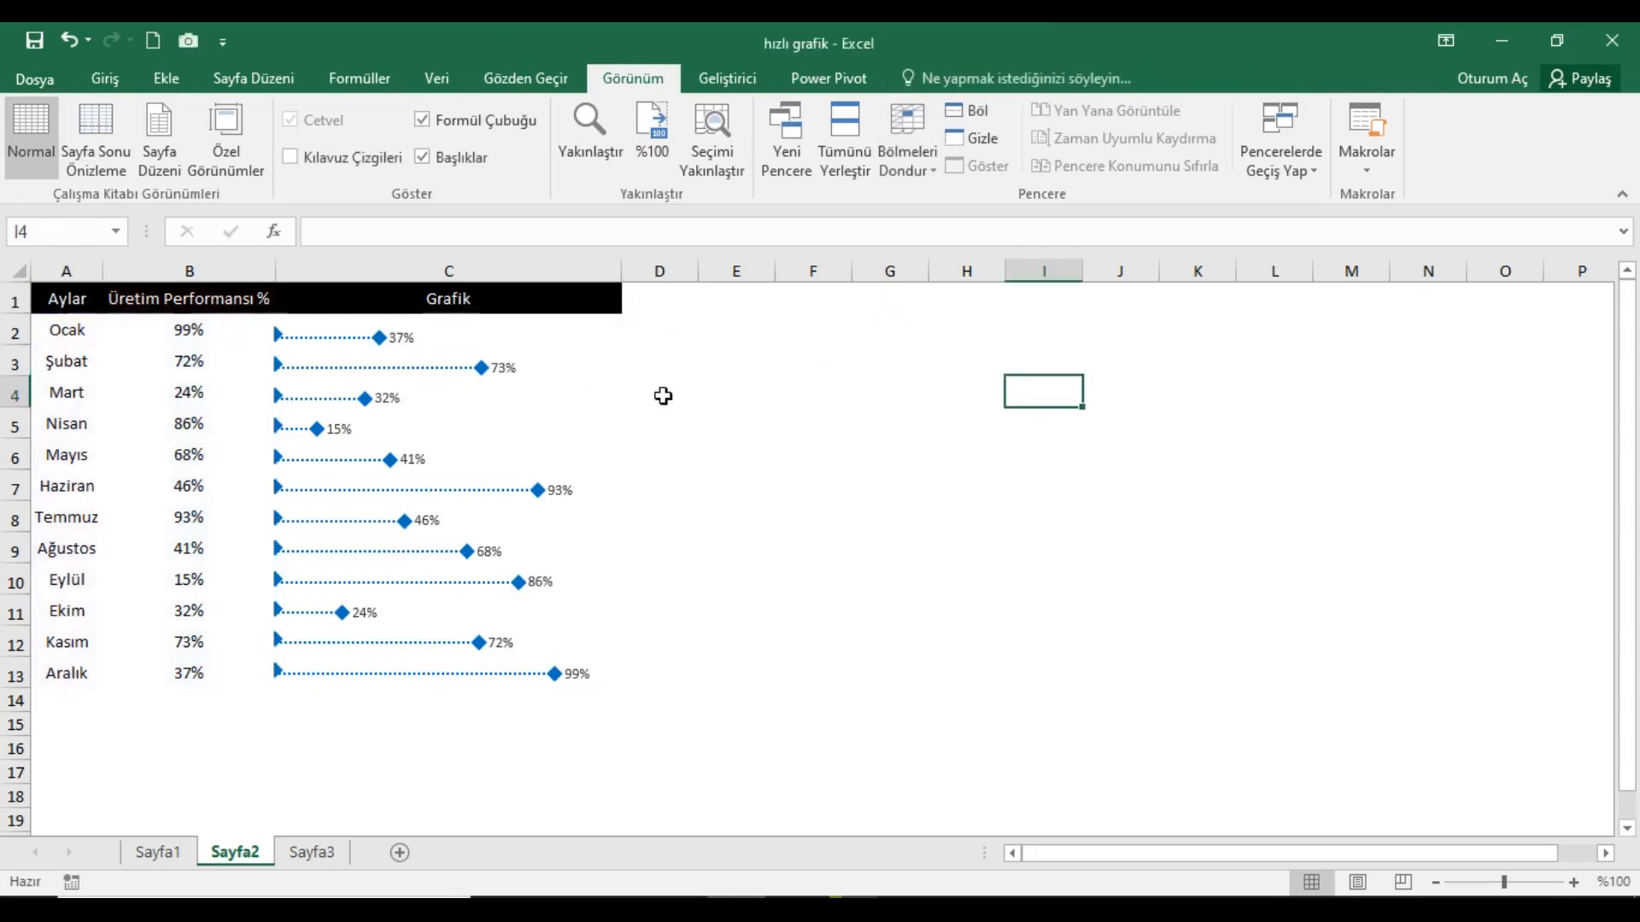
- Set the position of the chart's data labels to centred (Ortala) and close the label formatting pane
click(518, 374)
click(517, 374)
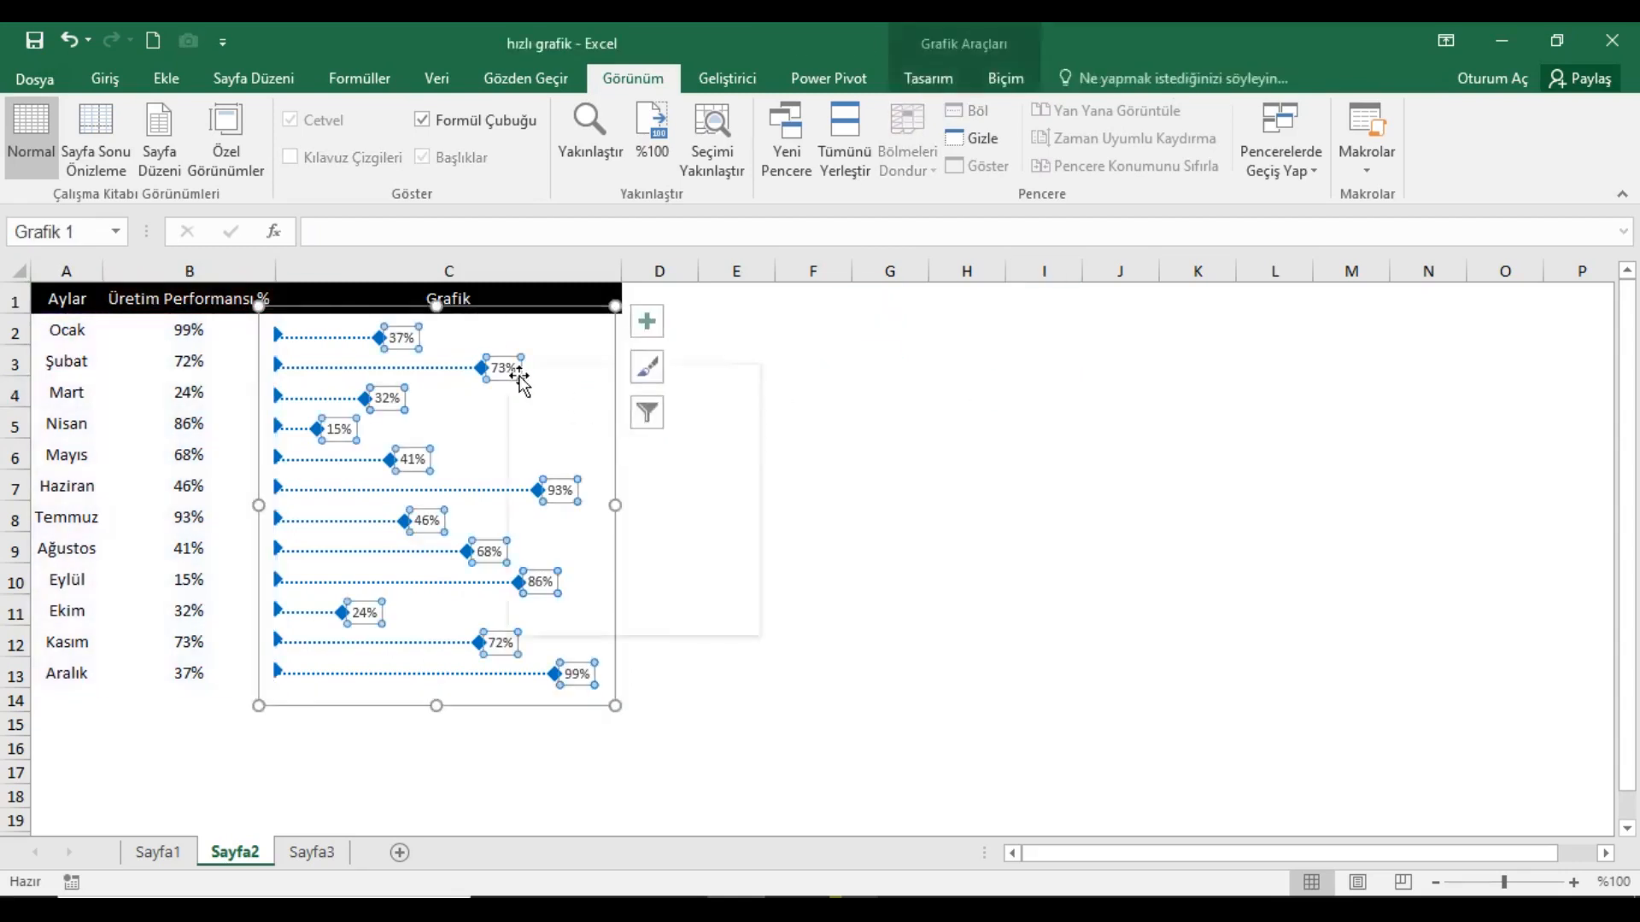
right_click(521, 380)
click(621, 615)
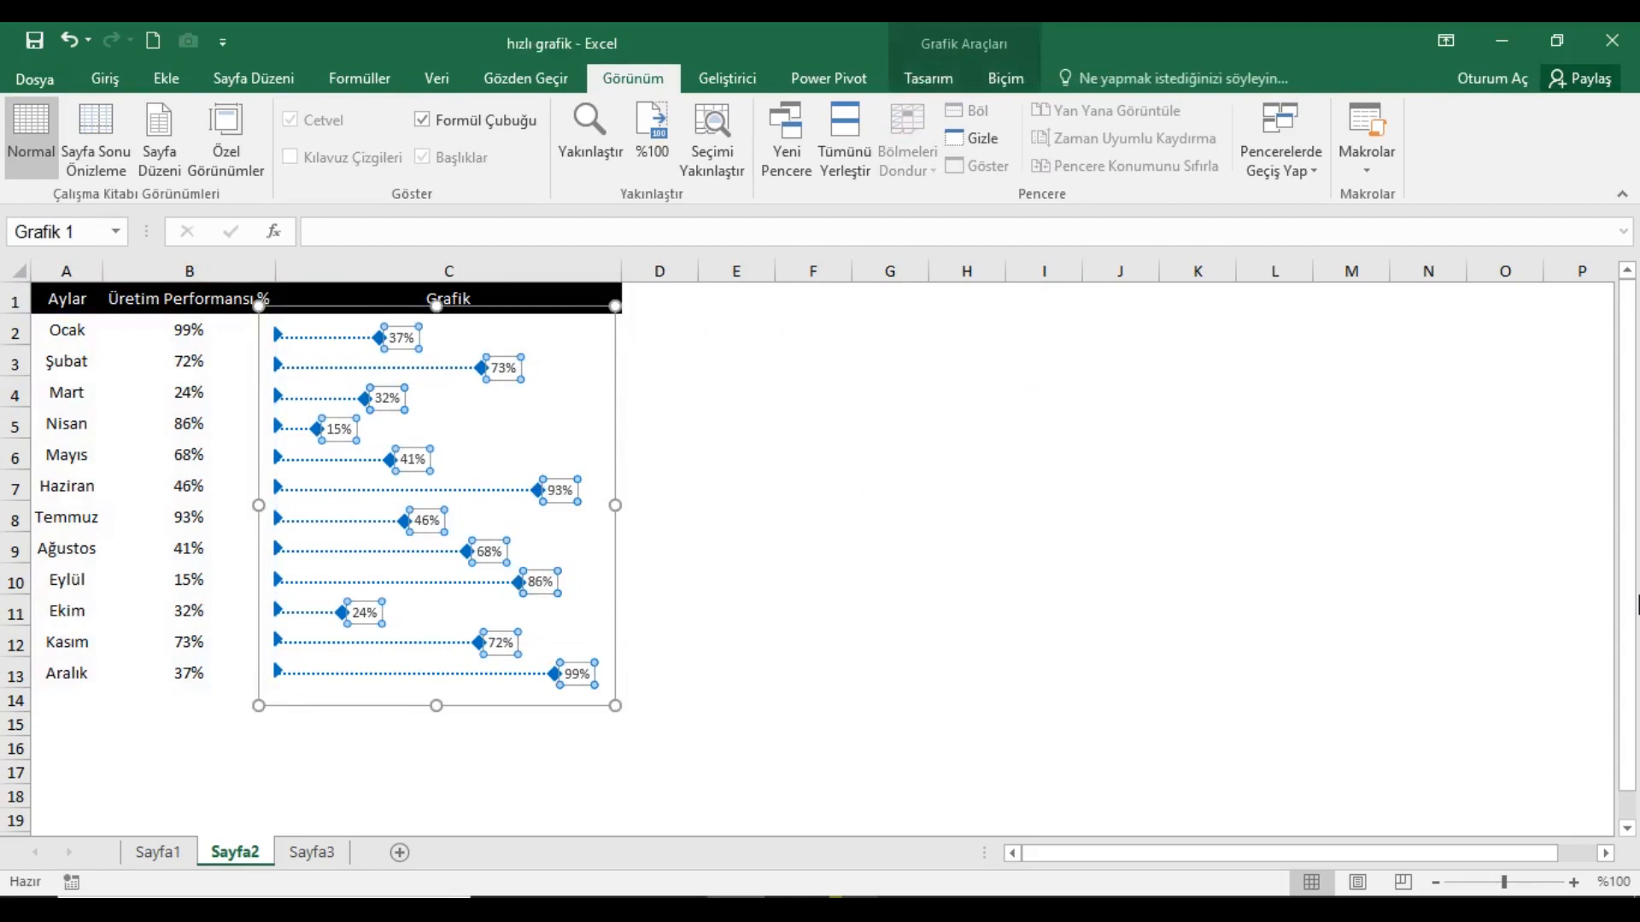
click(1316, 755)
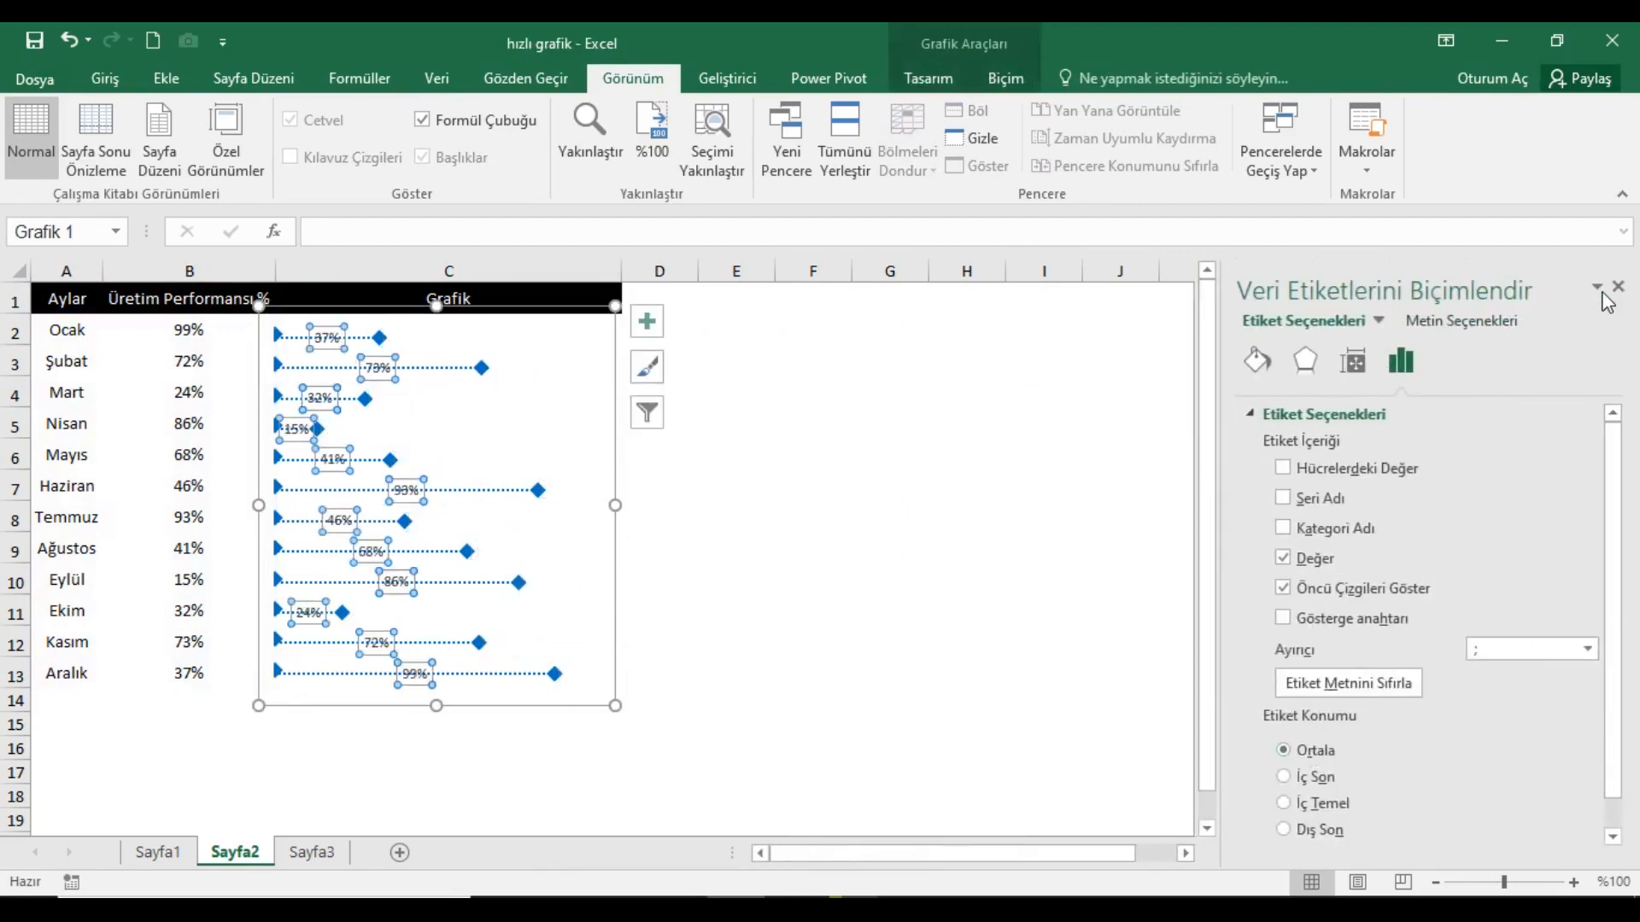
click(1616, 288)
- Format the data labels with bold text in the standard blue colour, then deselect the chart
click(105, 81)
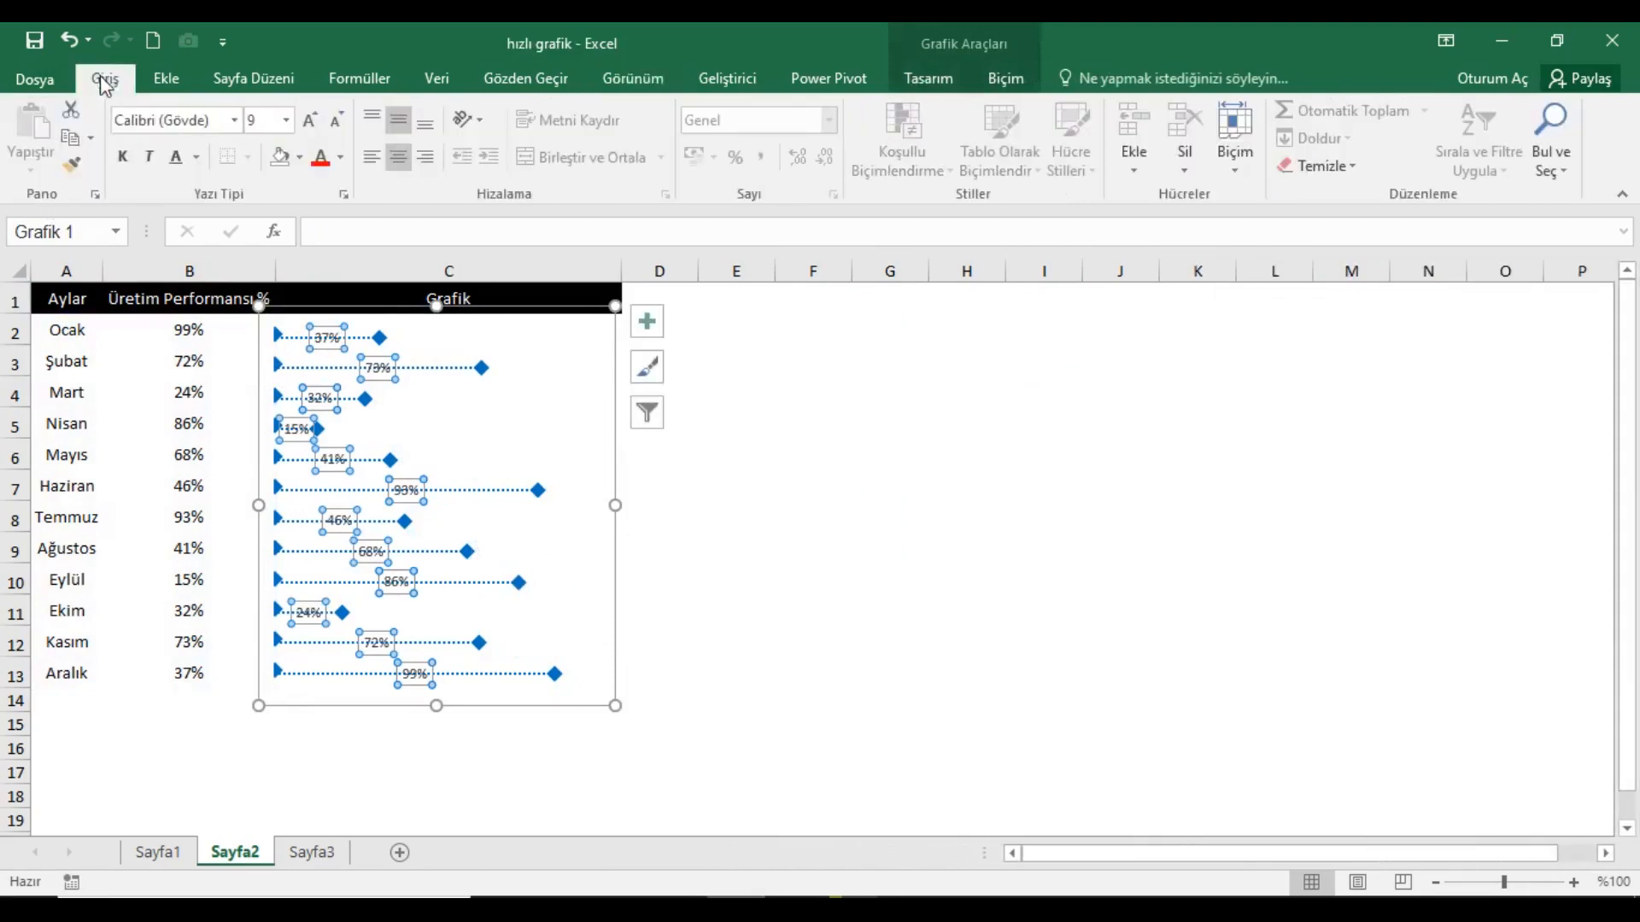
click(340, 157)
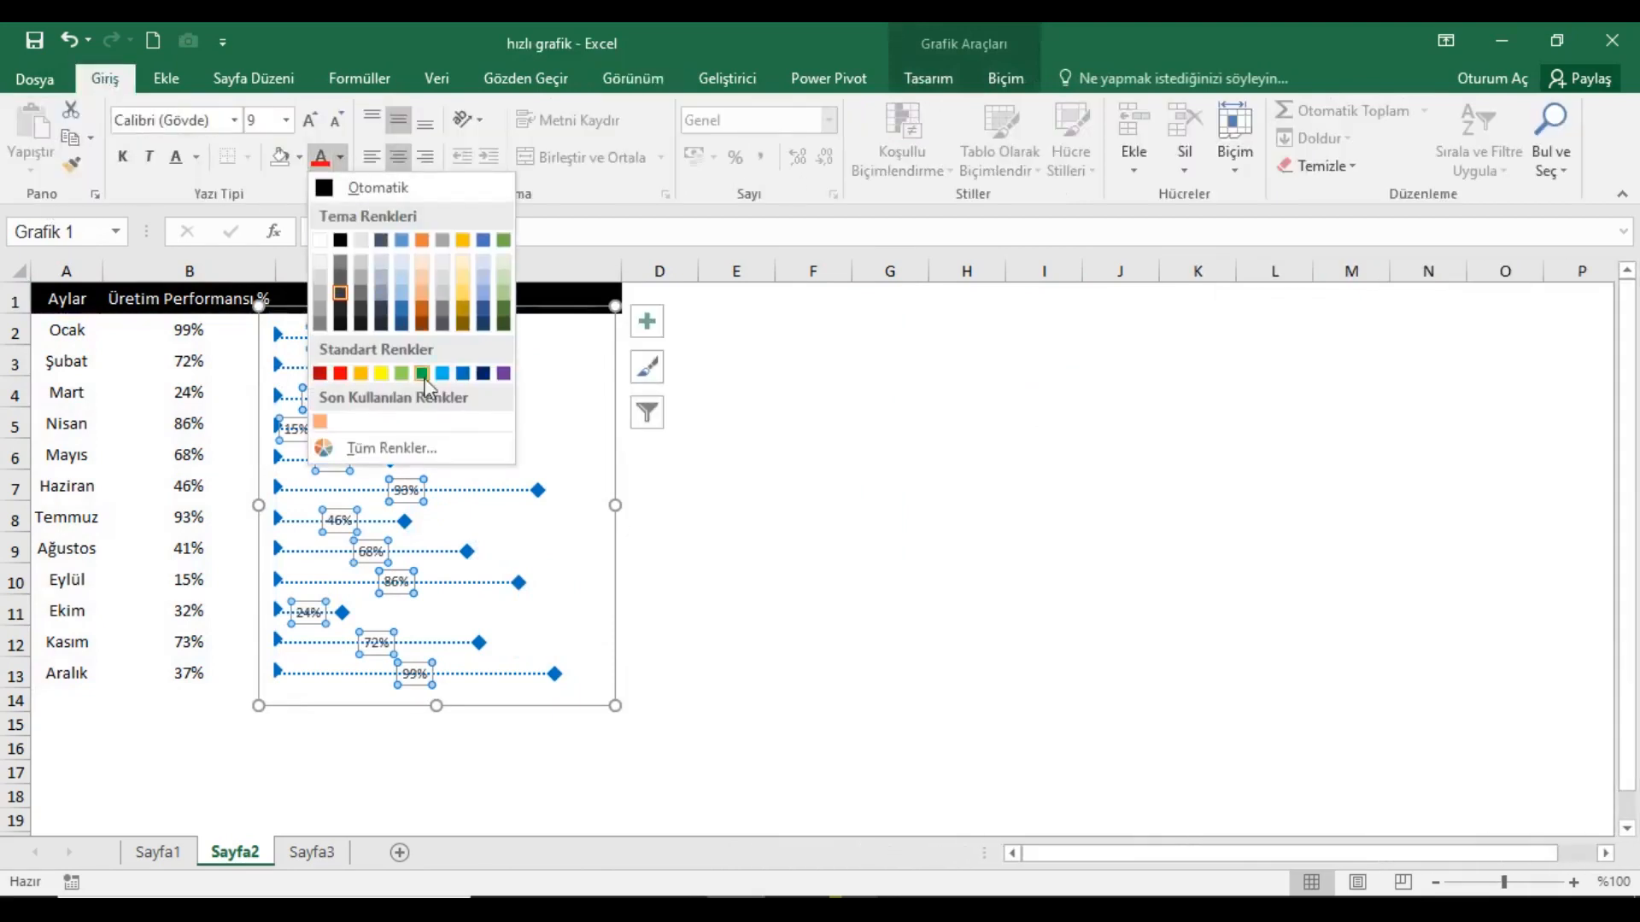
click(463, 374)
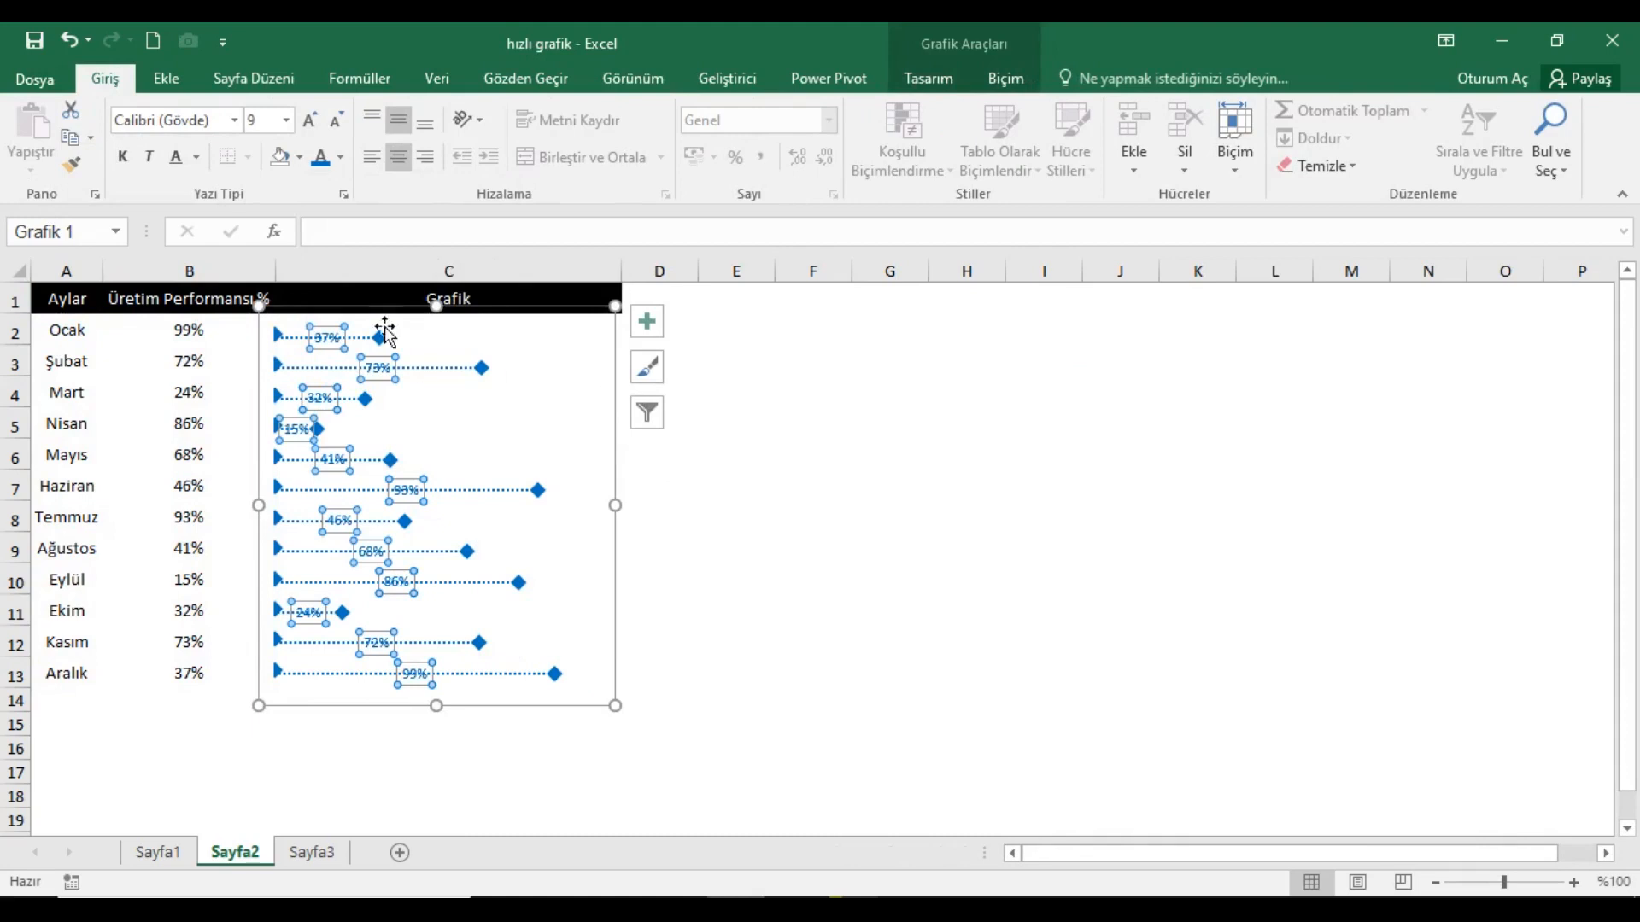
click(969, 517)
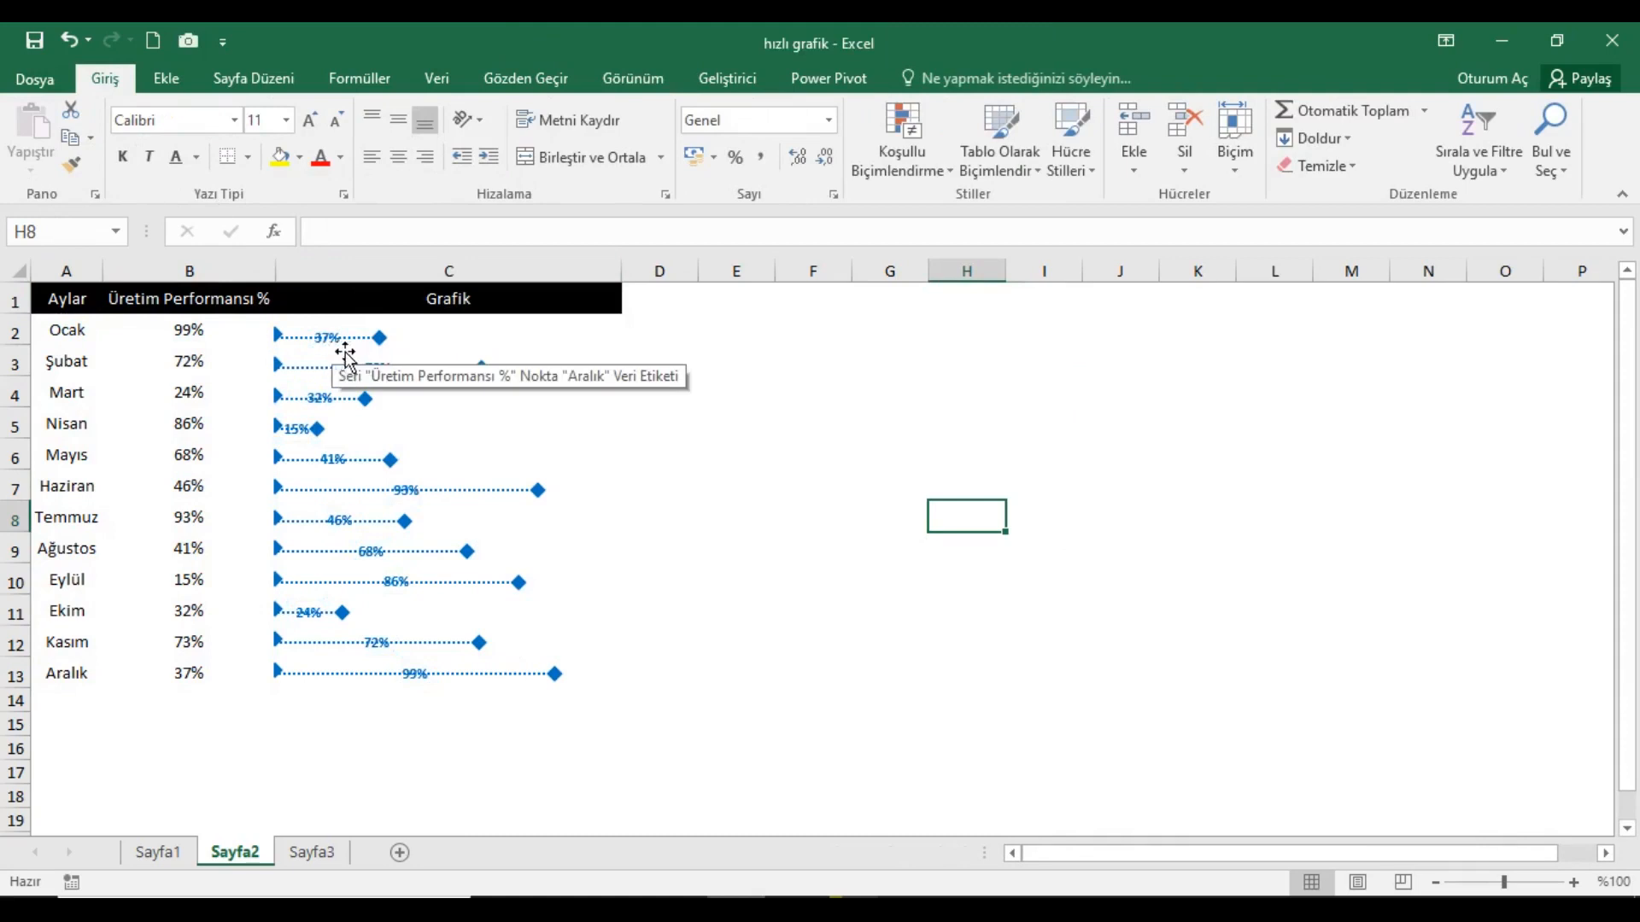
- Compare with the chart on Sayfa1, fill the Sayfa2 data labels with white to mask the dotted lines, and select A1
click(158, 852)
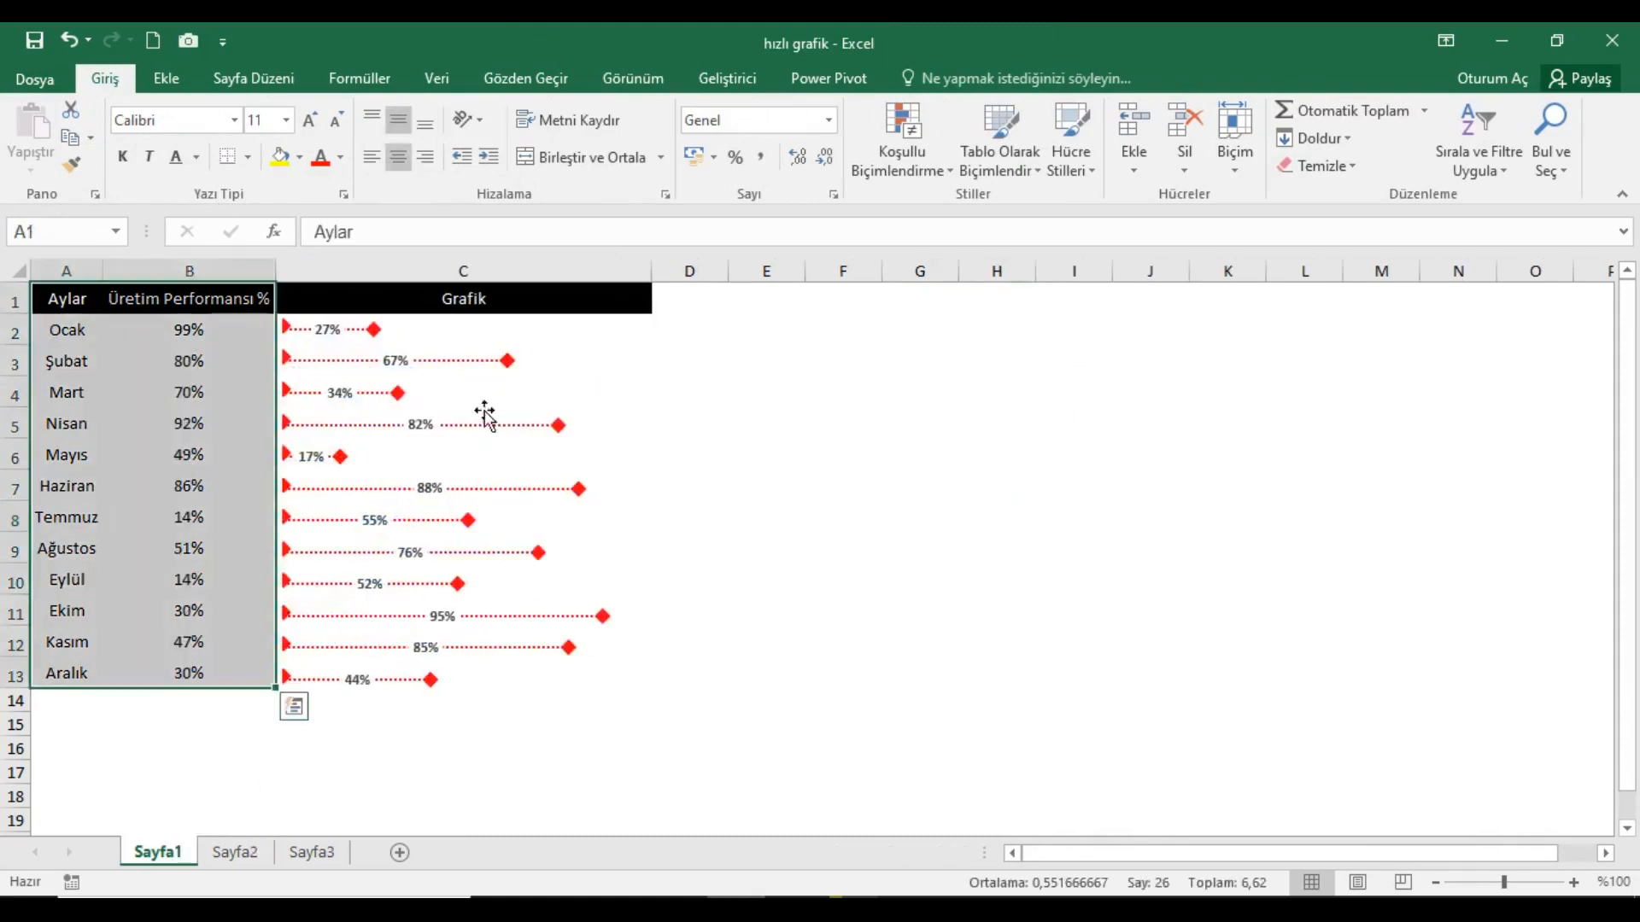
click(839, 357)
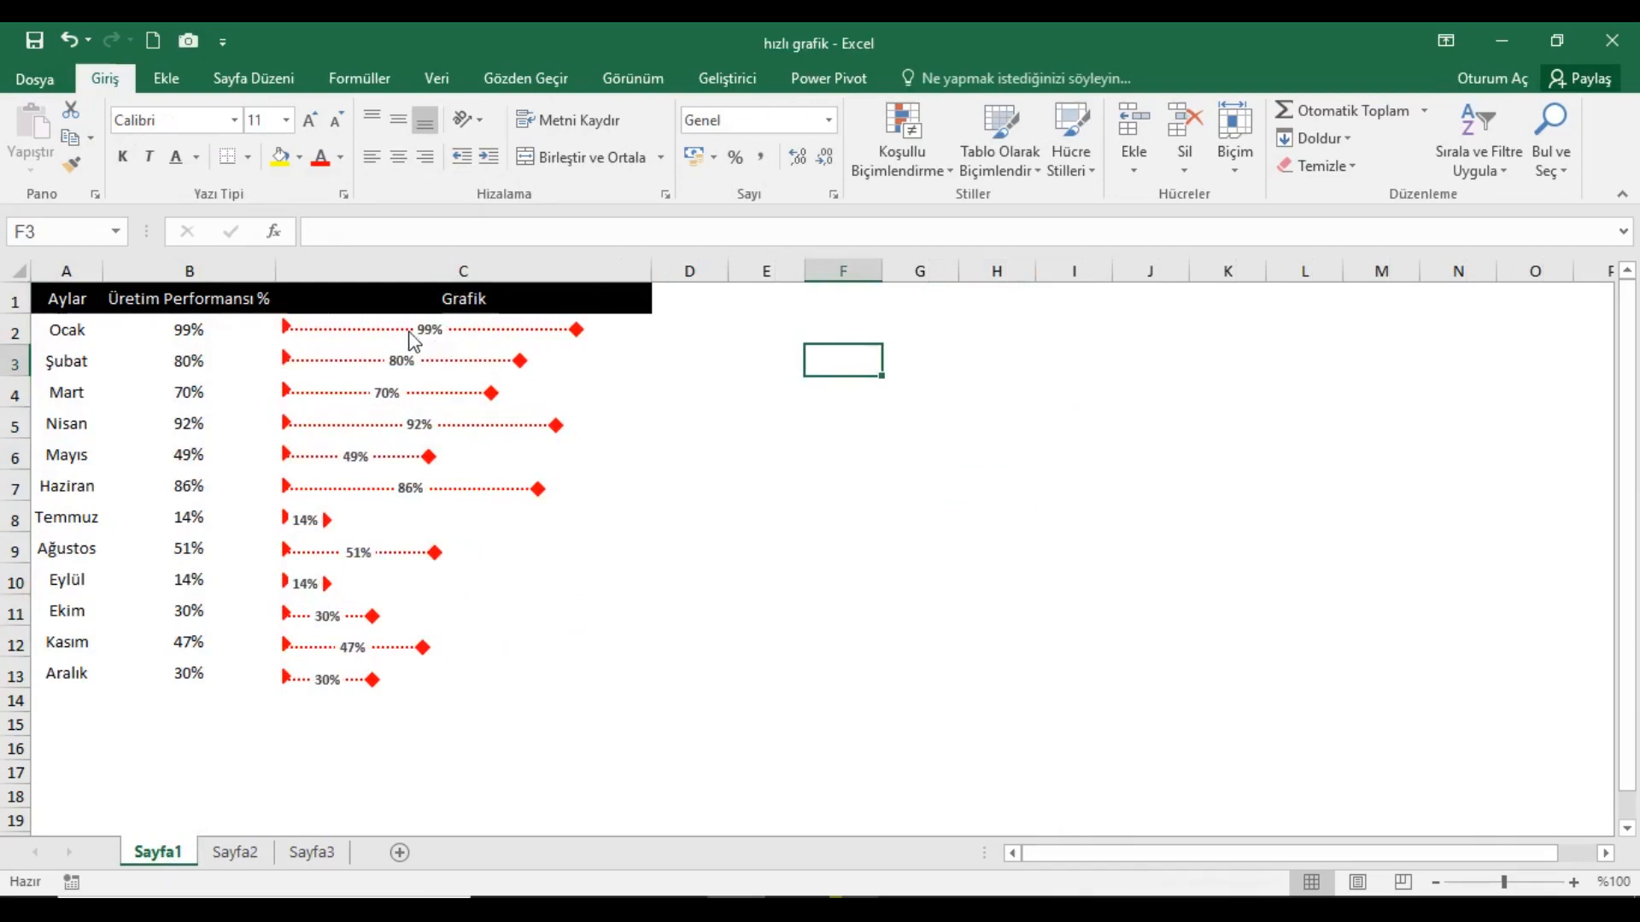
click(235, 858)
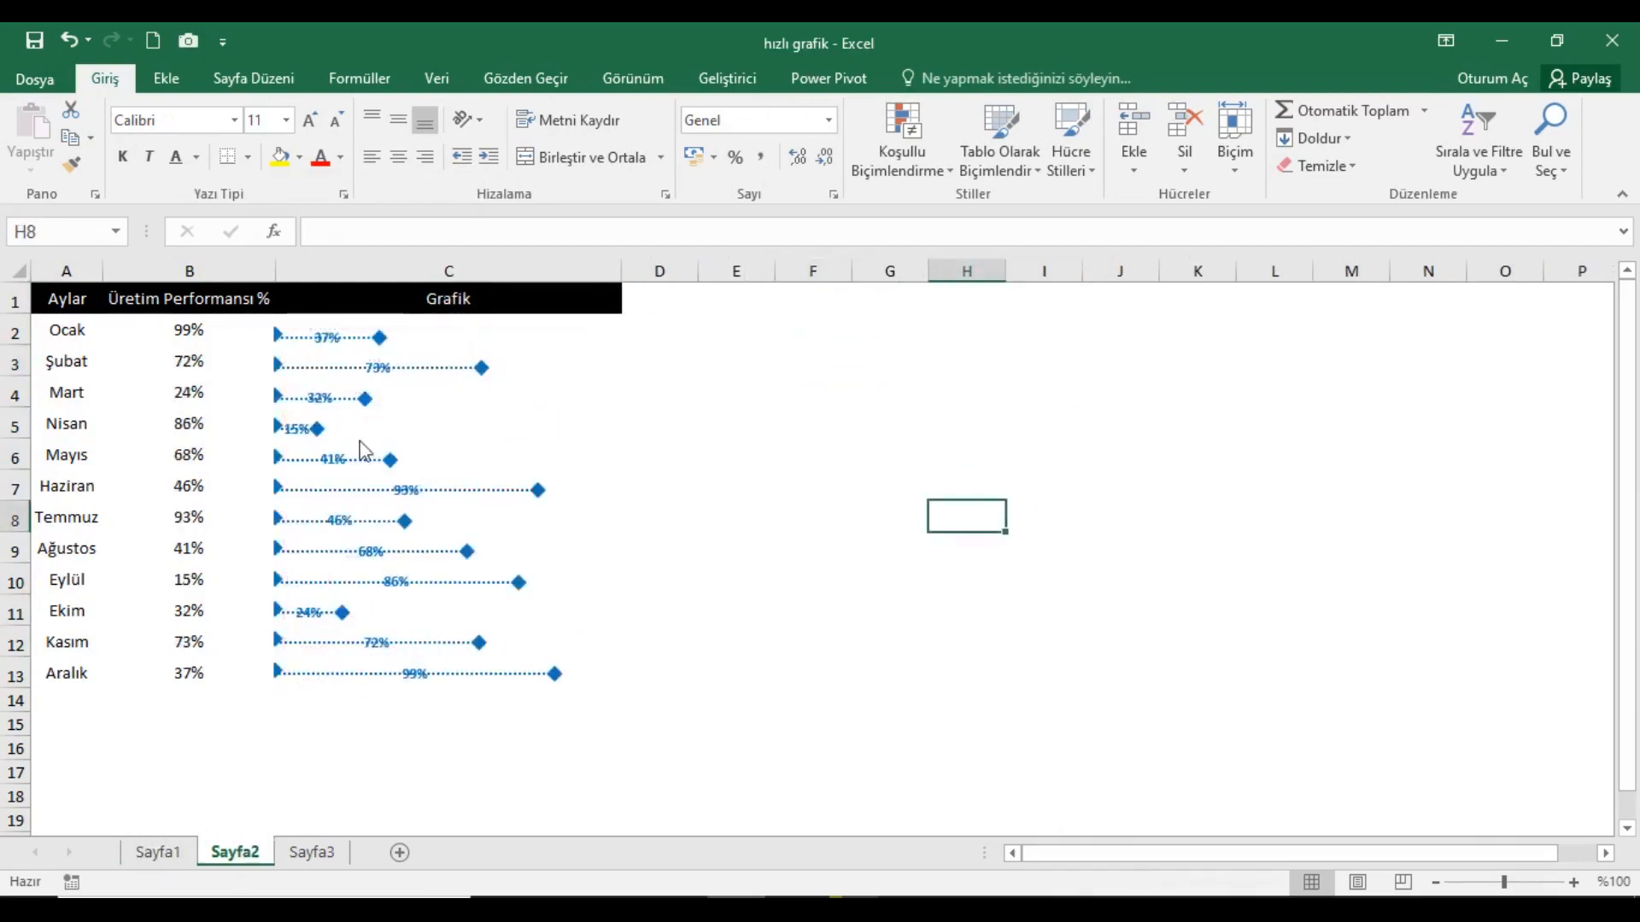
click(339, 350)
click(1007, 79)
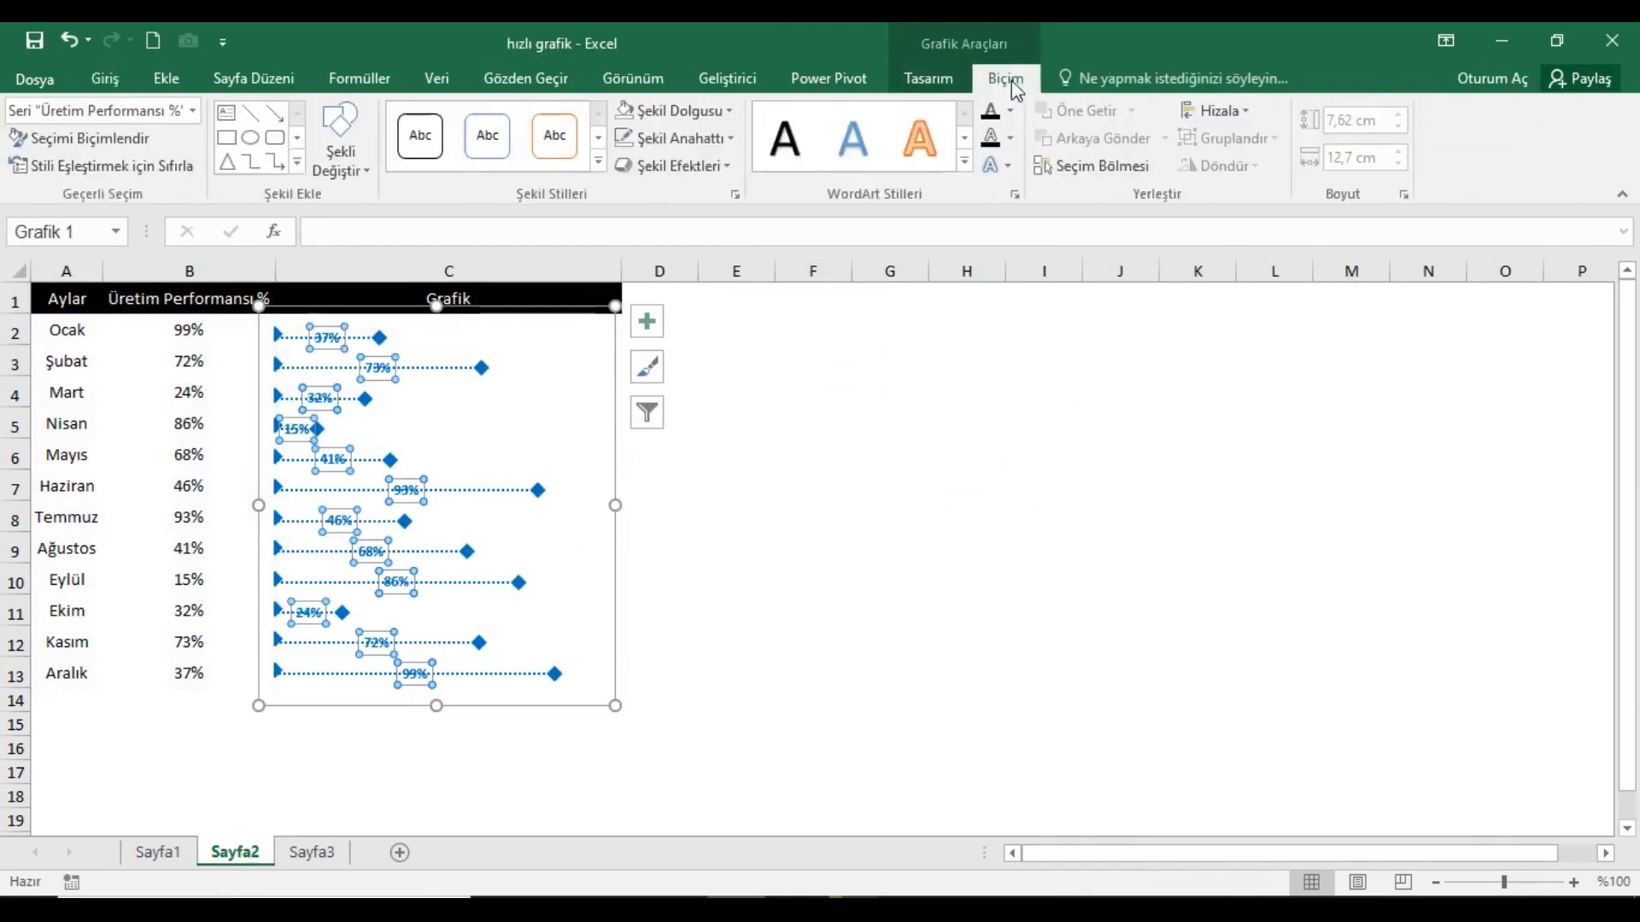
click(688, 111)
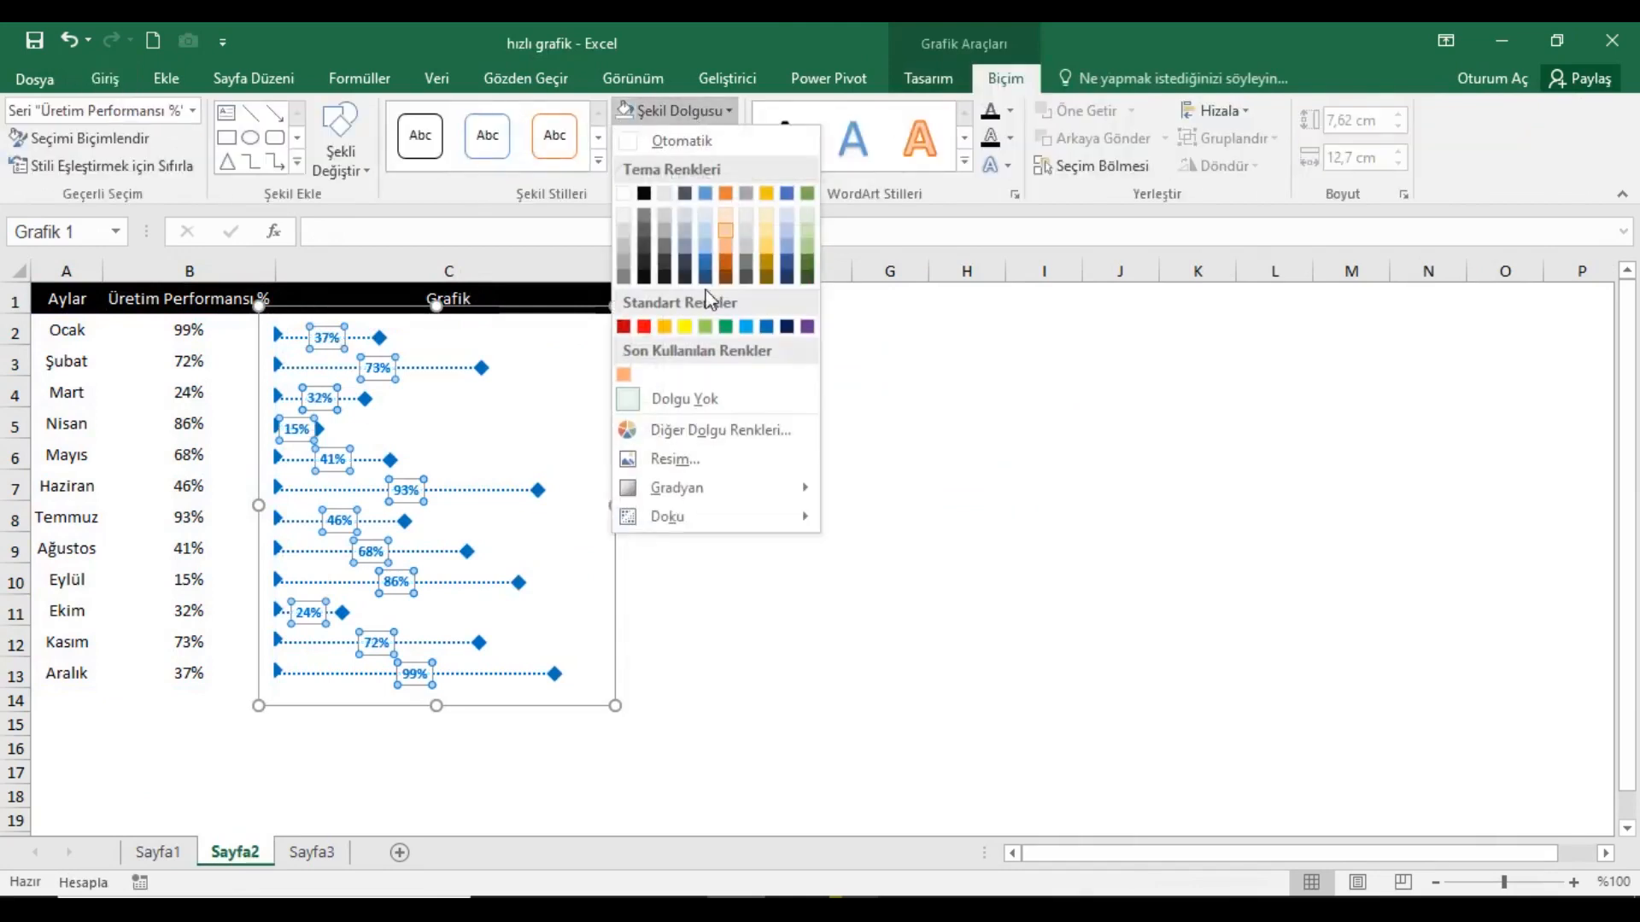
click(626, 195)
click(699, 386)
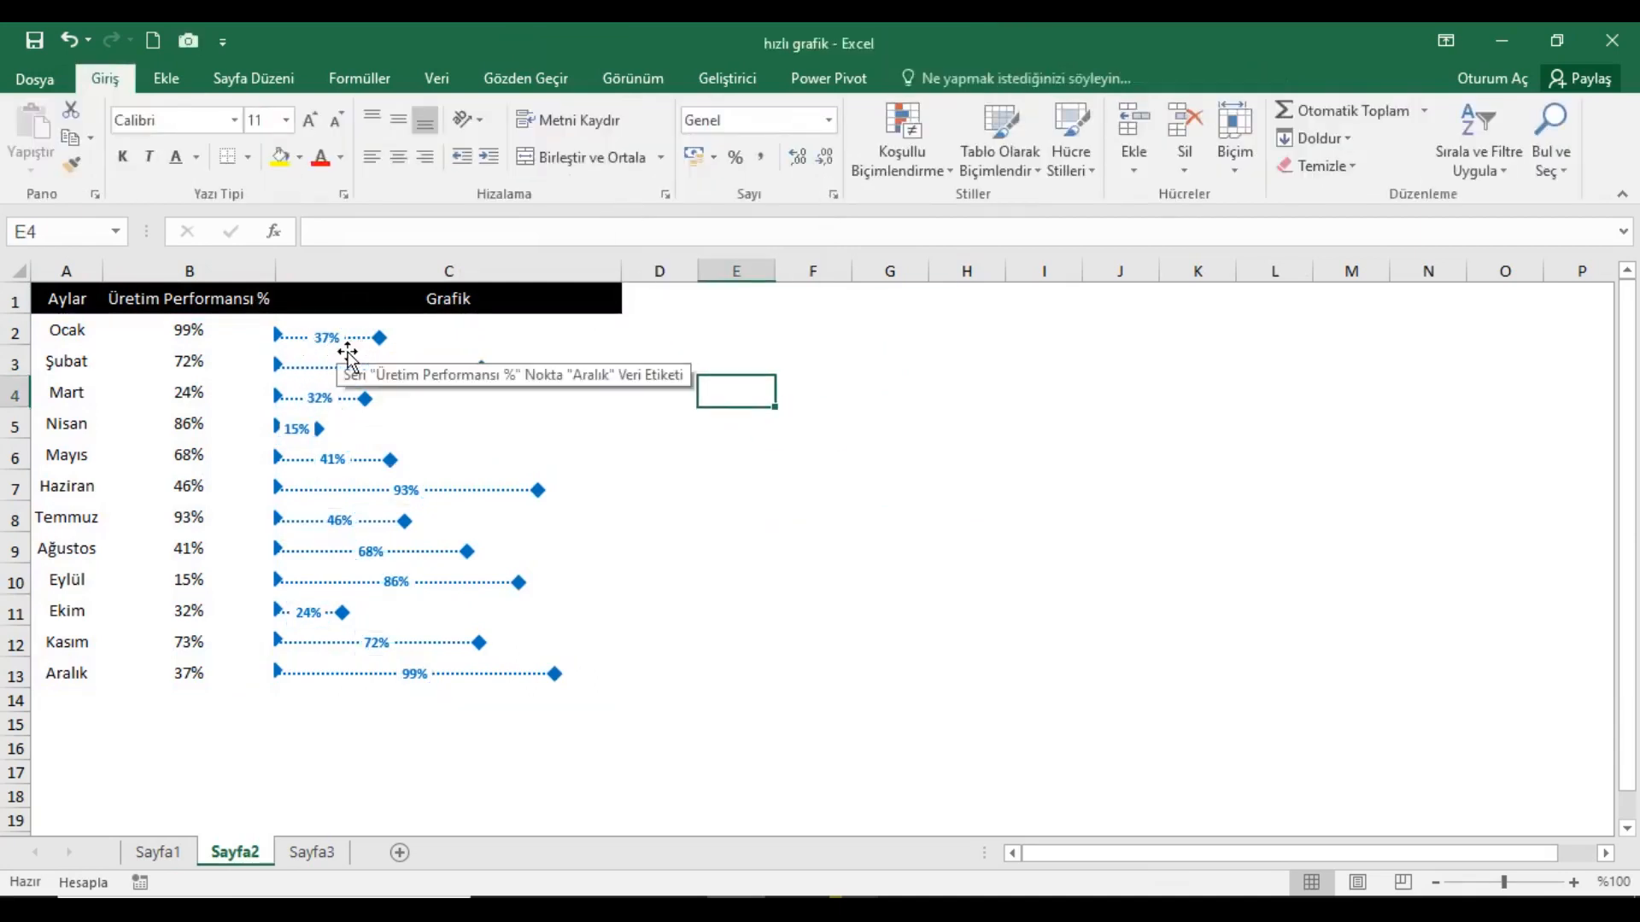
key(ctrl+Home)
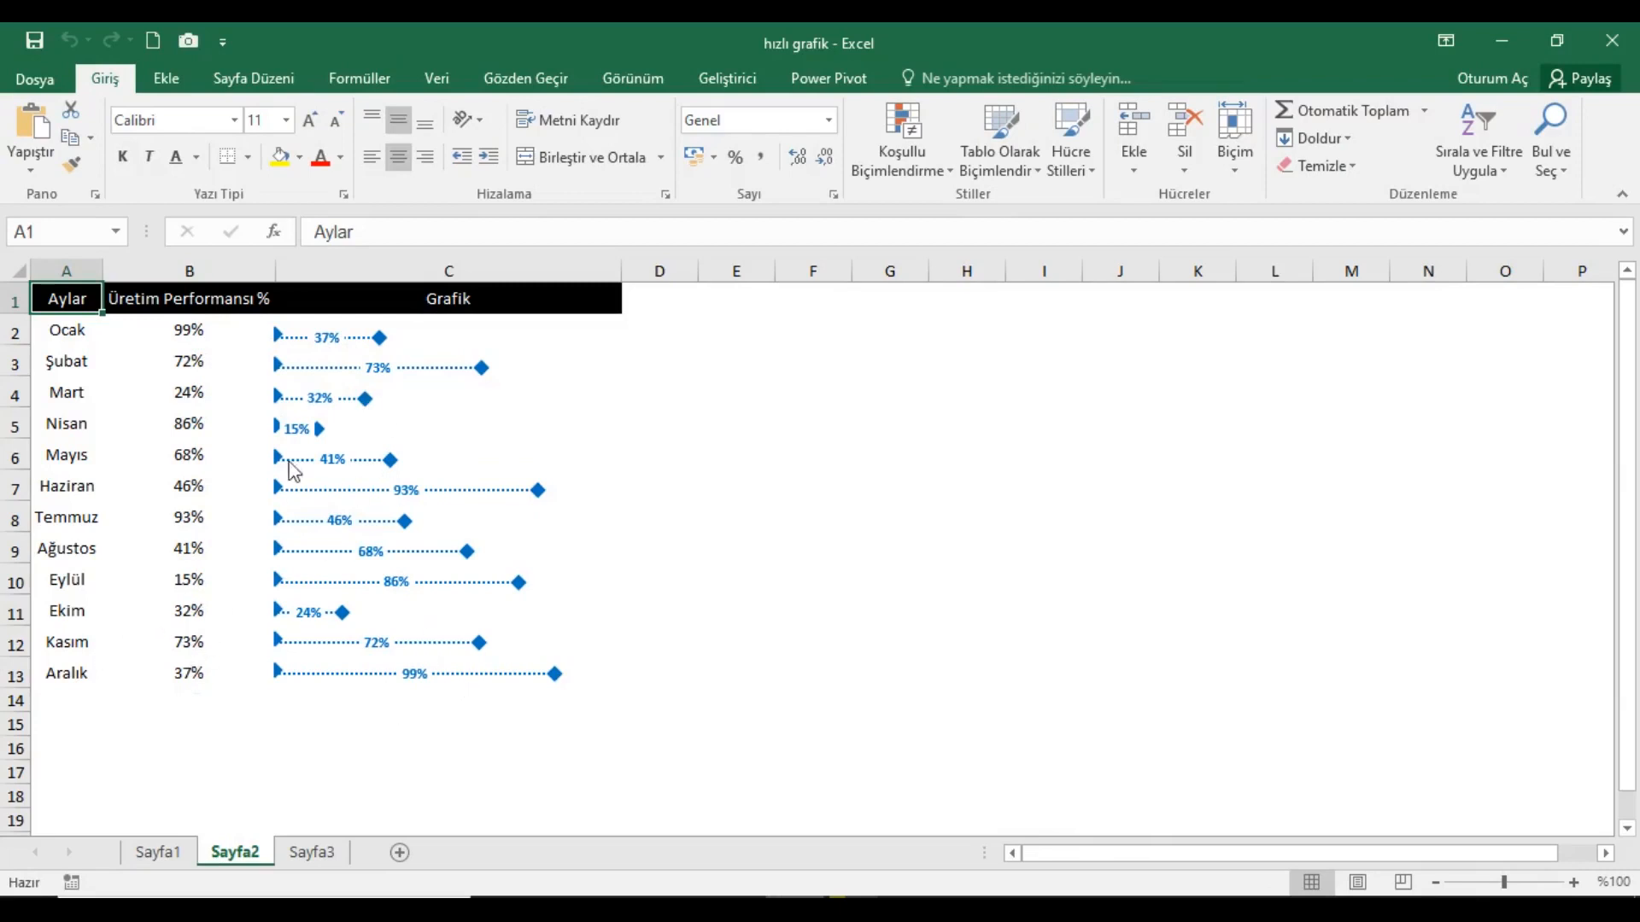
- Turn on the axes (Eksenler) of the Sayfa2 chart
click(438, 350)
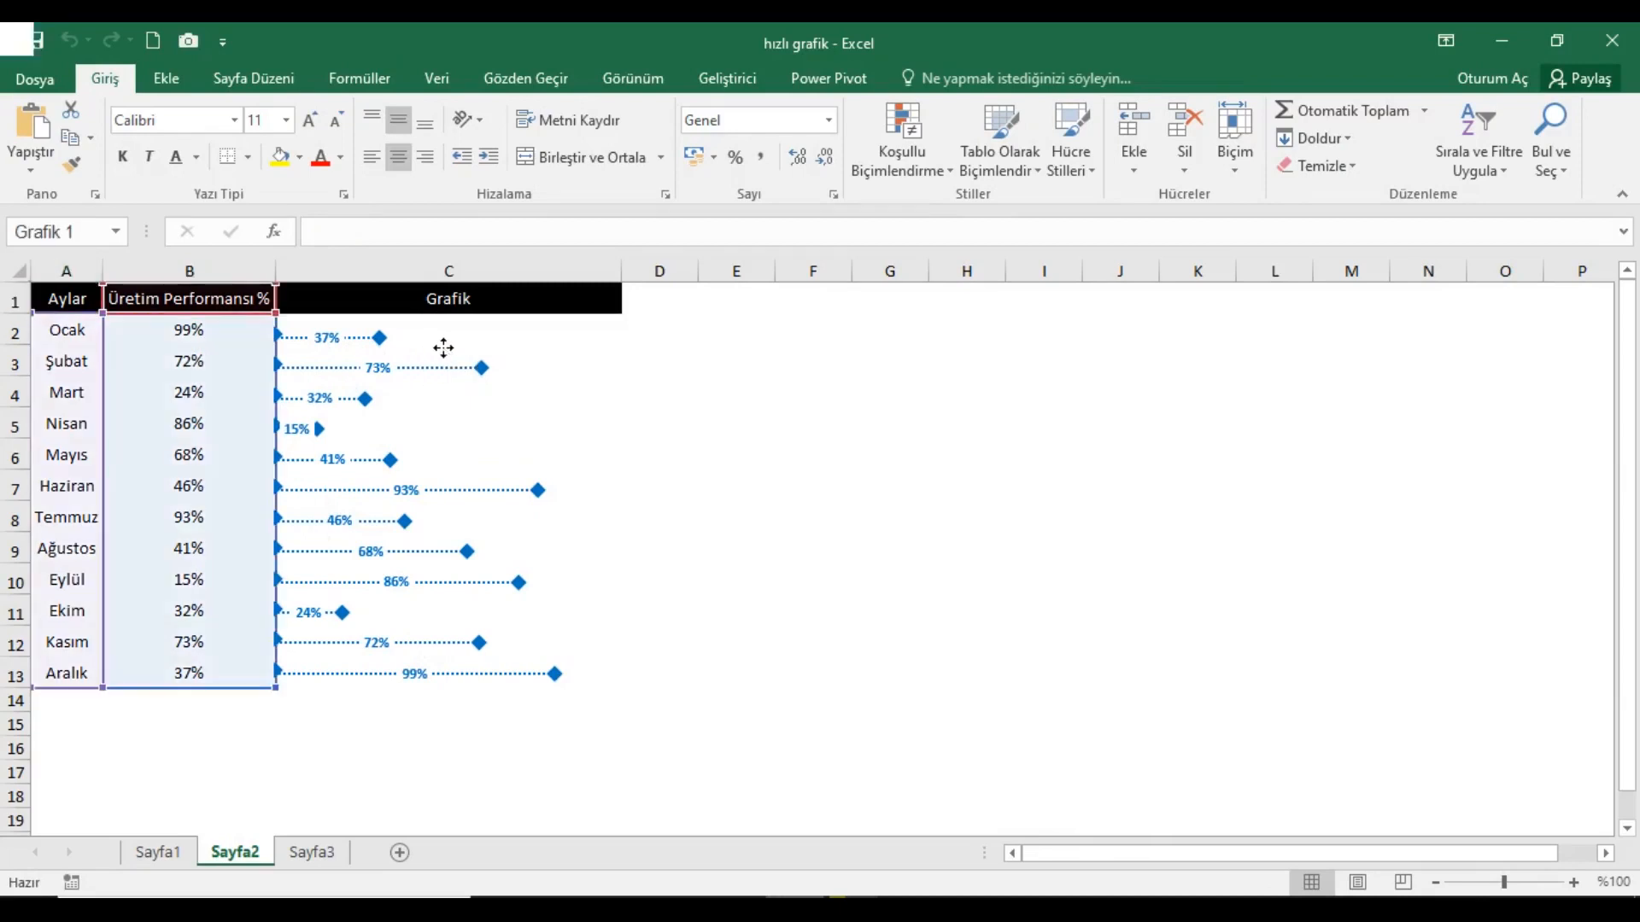
click(646, 321)
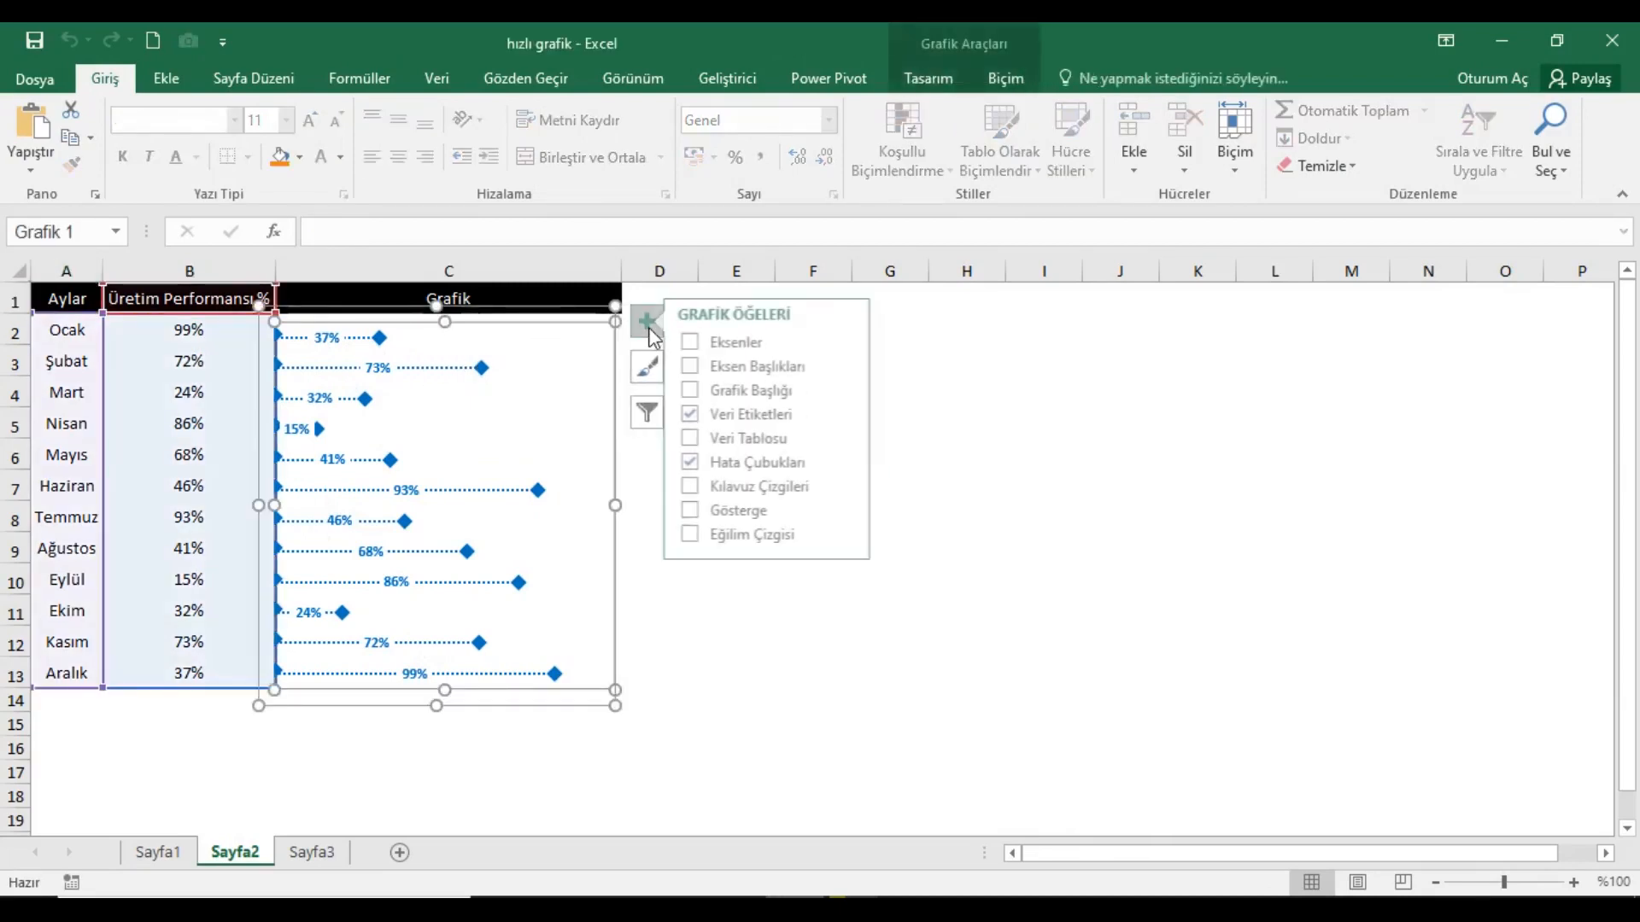
click(712, 349)
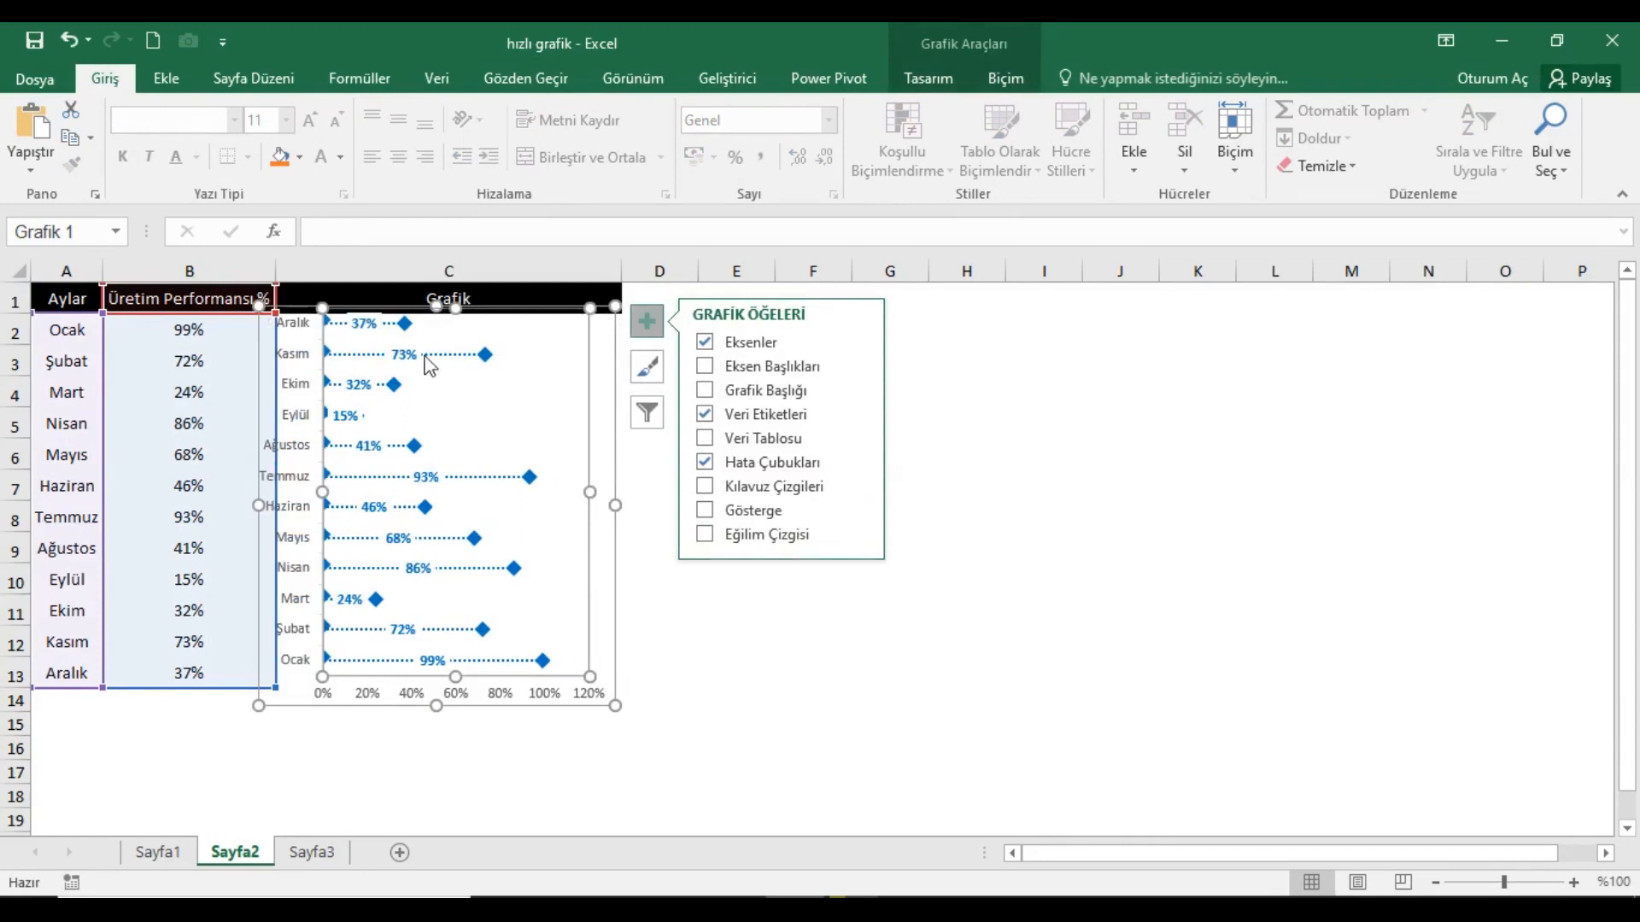
- Set the month axis to categories in reverse order (Ters sırada kategoriler), hide the chart's axes again and close the formatting pane
click(298, 335)
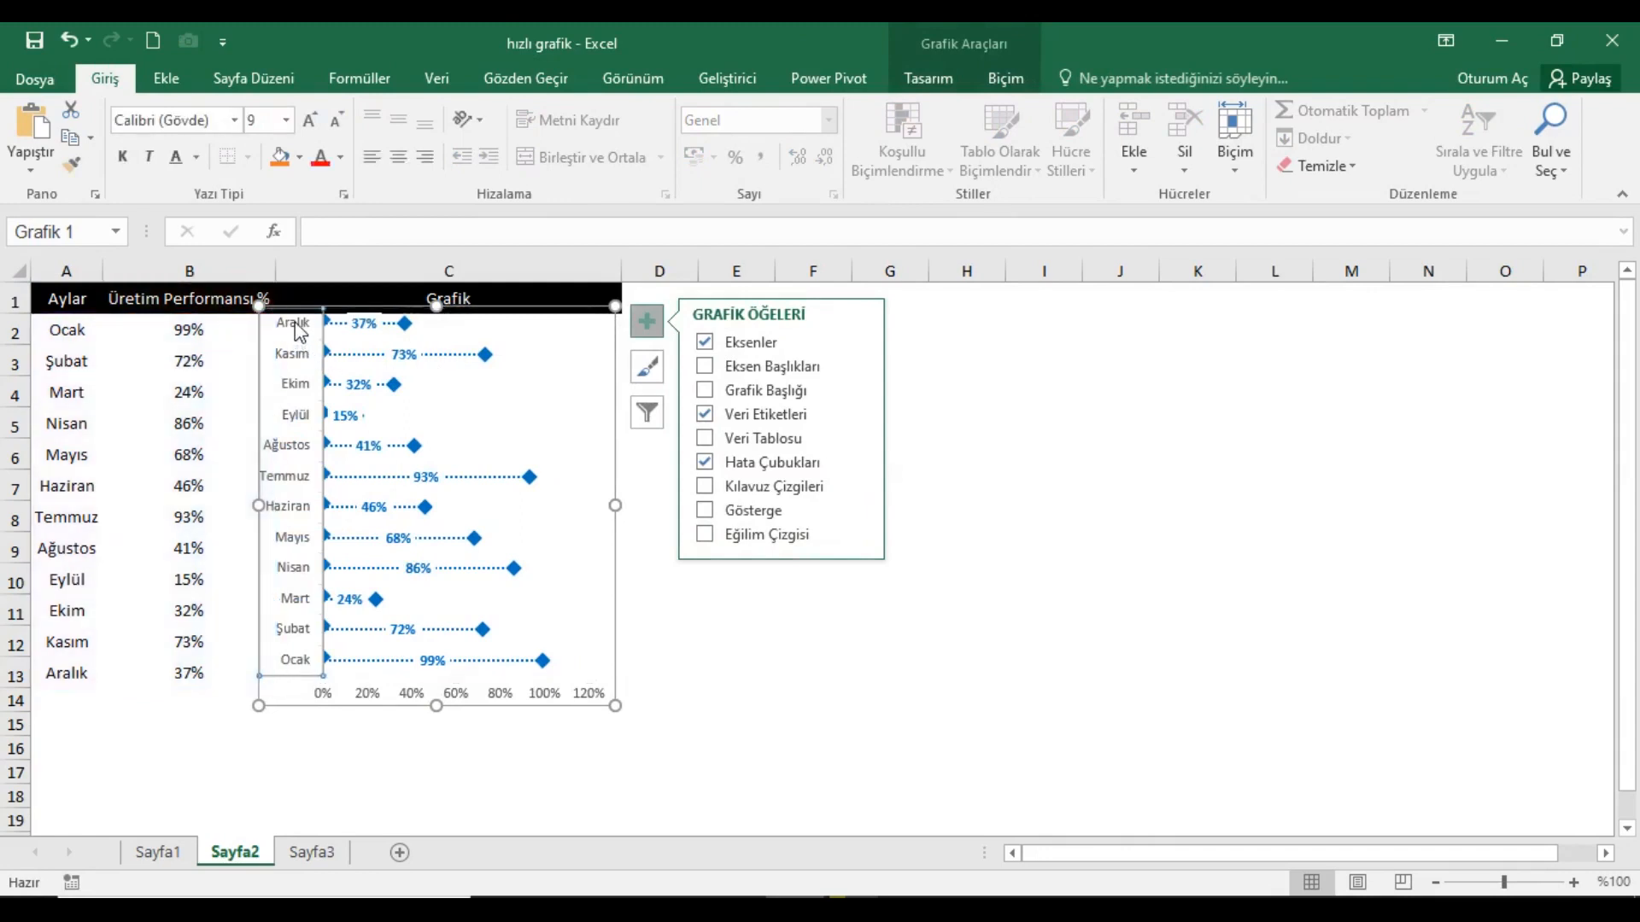
right_click(298, 333)
key(Escape)
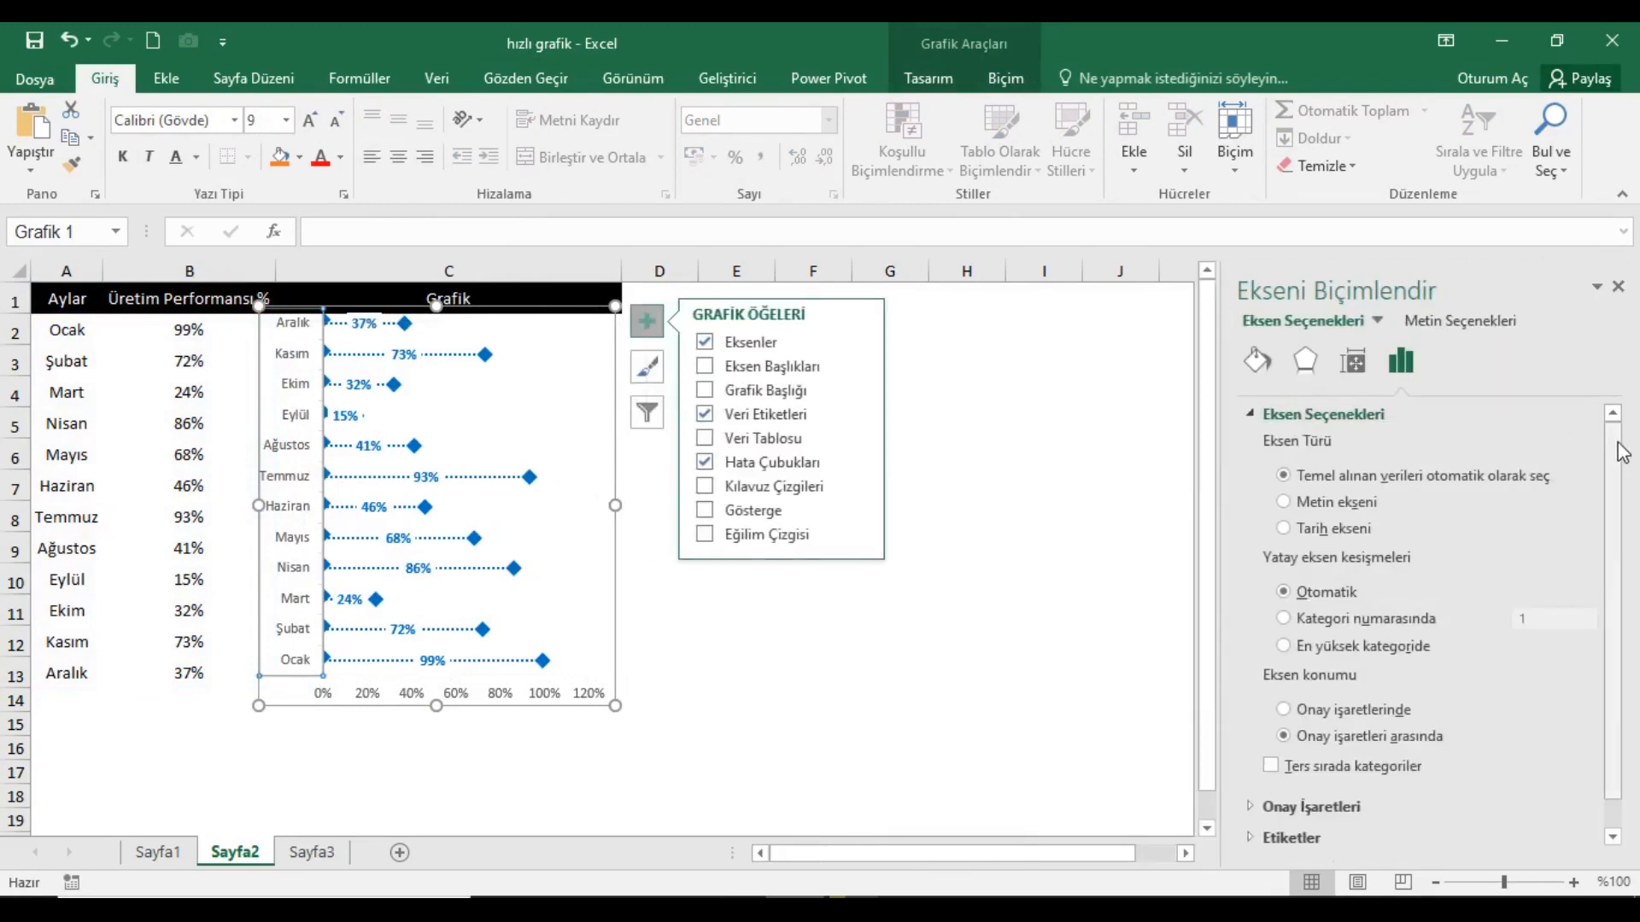
drag(1617, 442, 1638, 613)
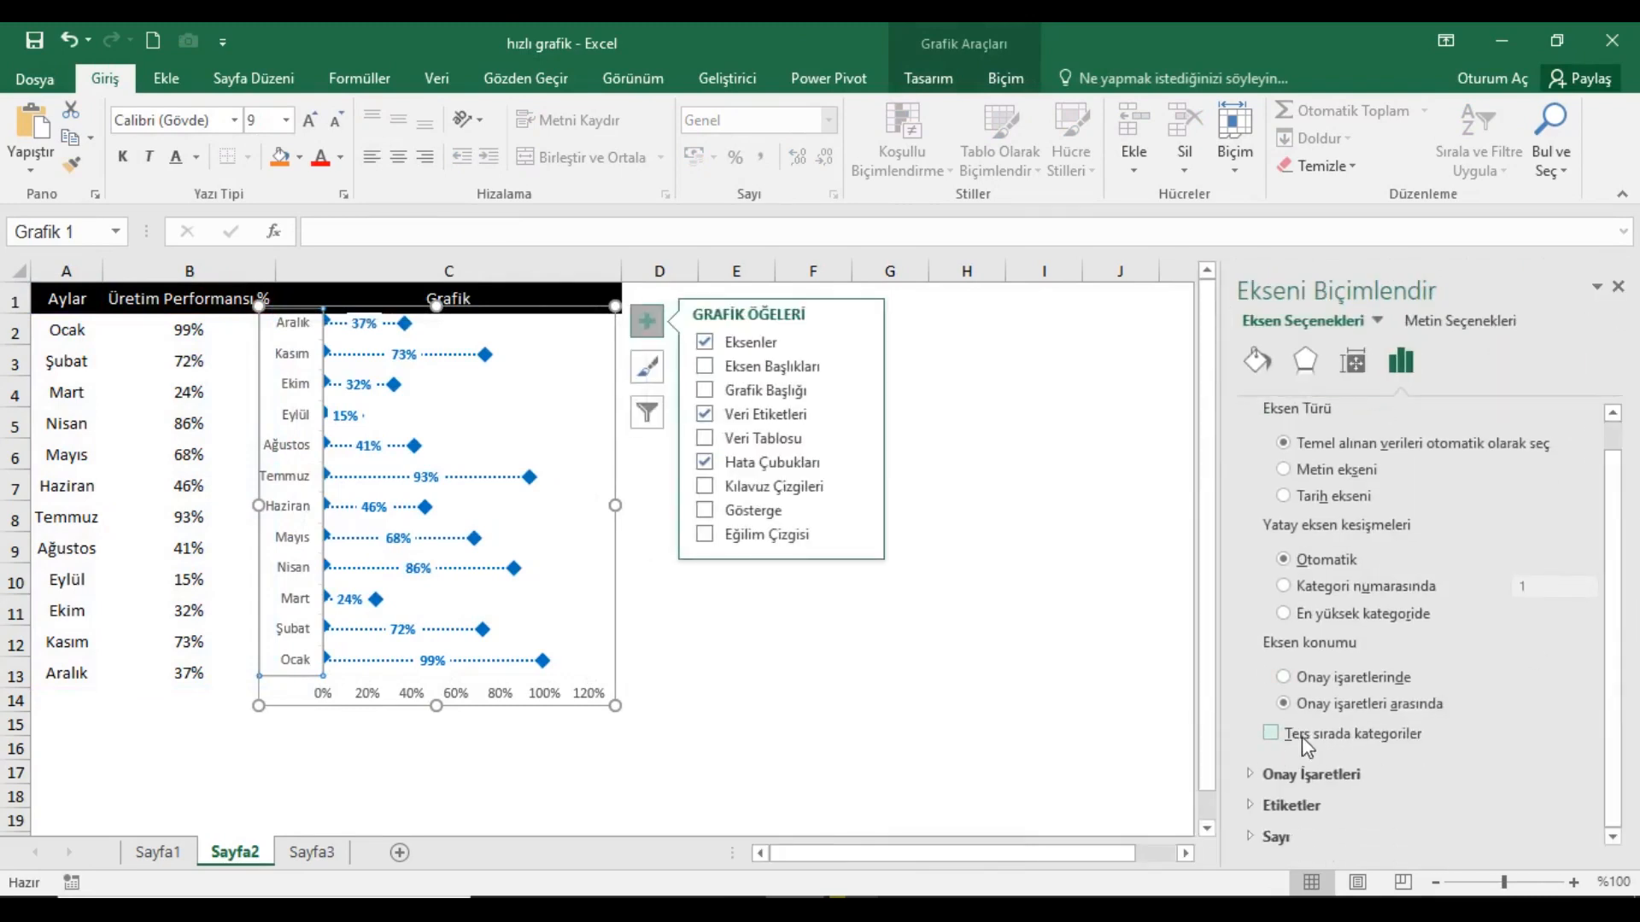
click(702, 340)
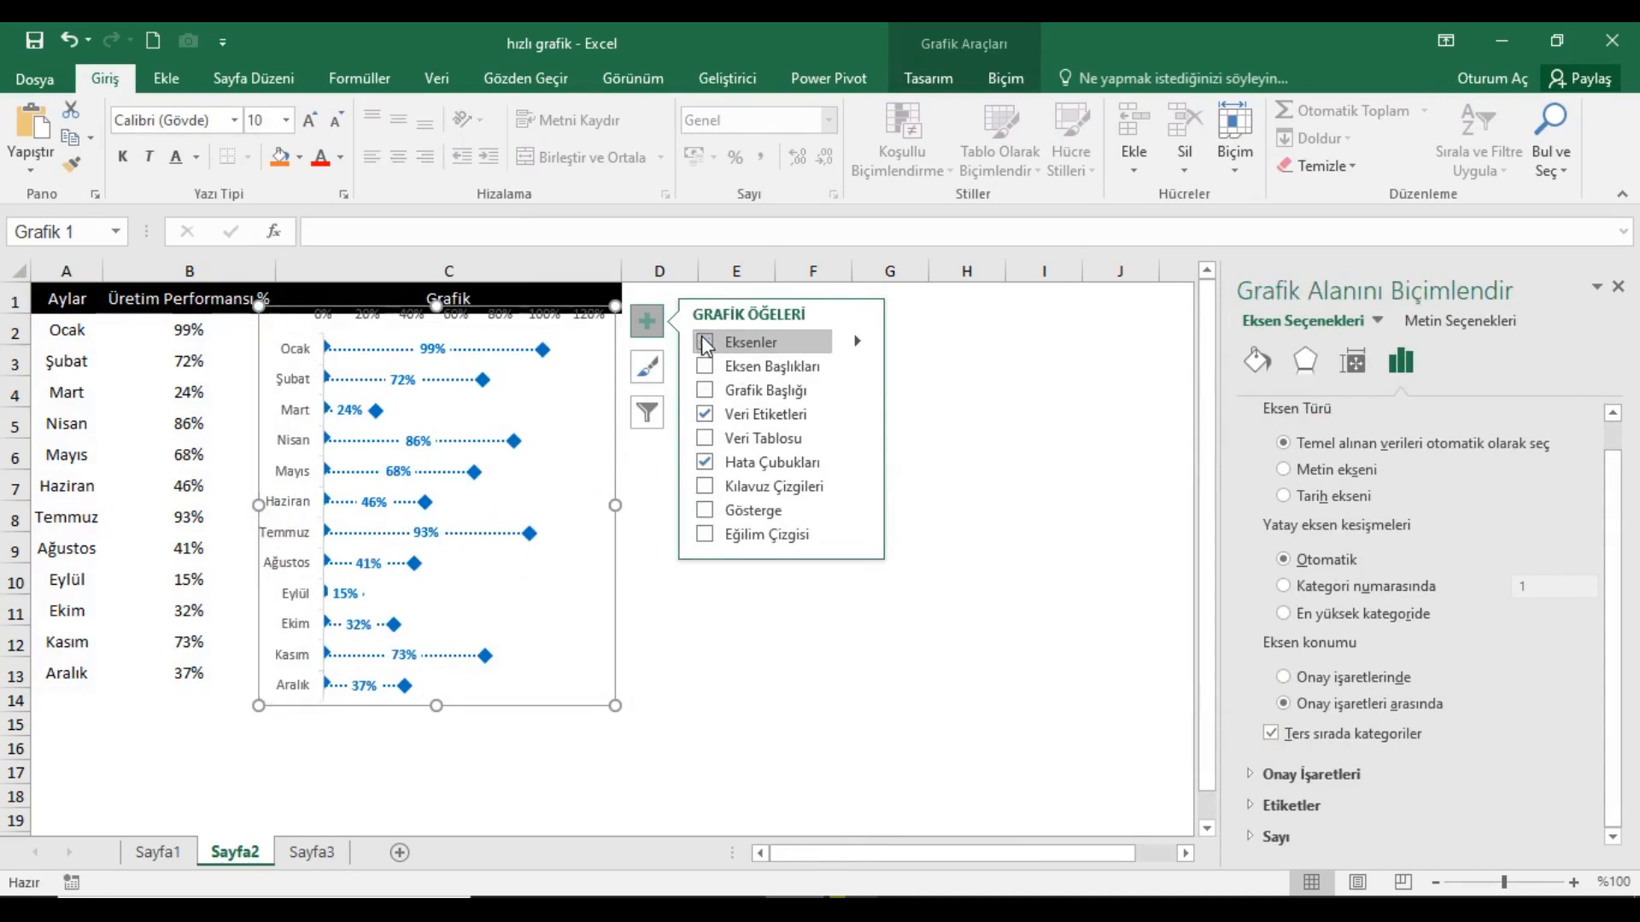
click(1617, 287)
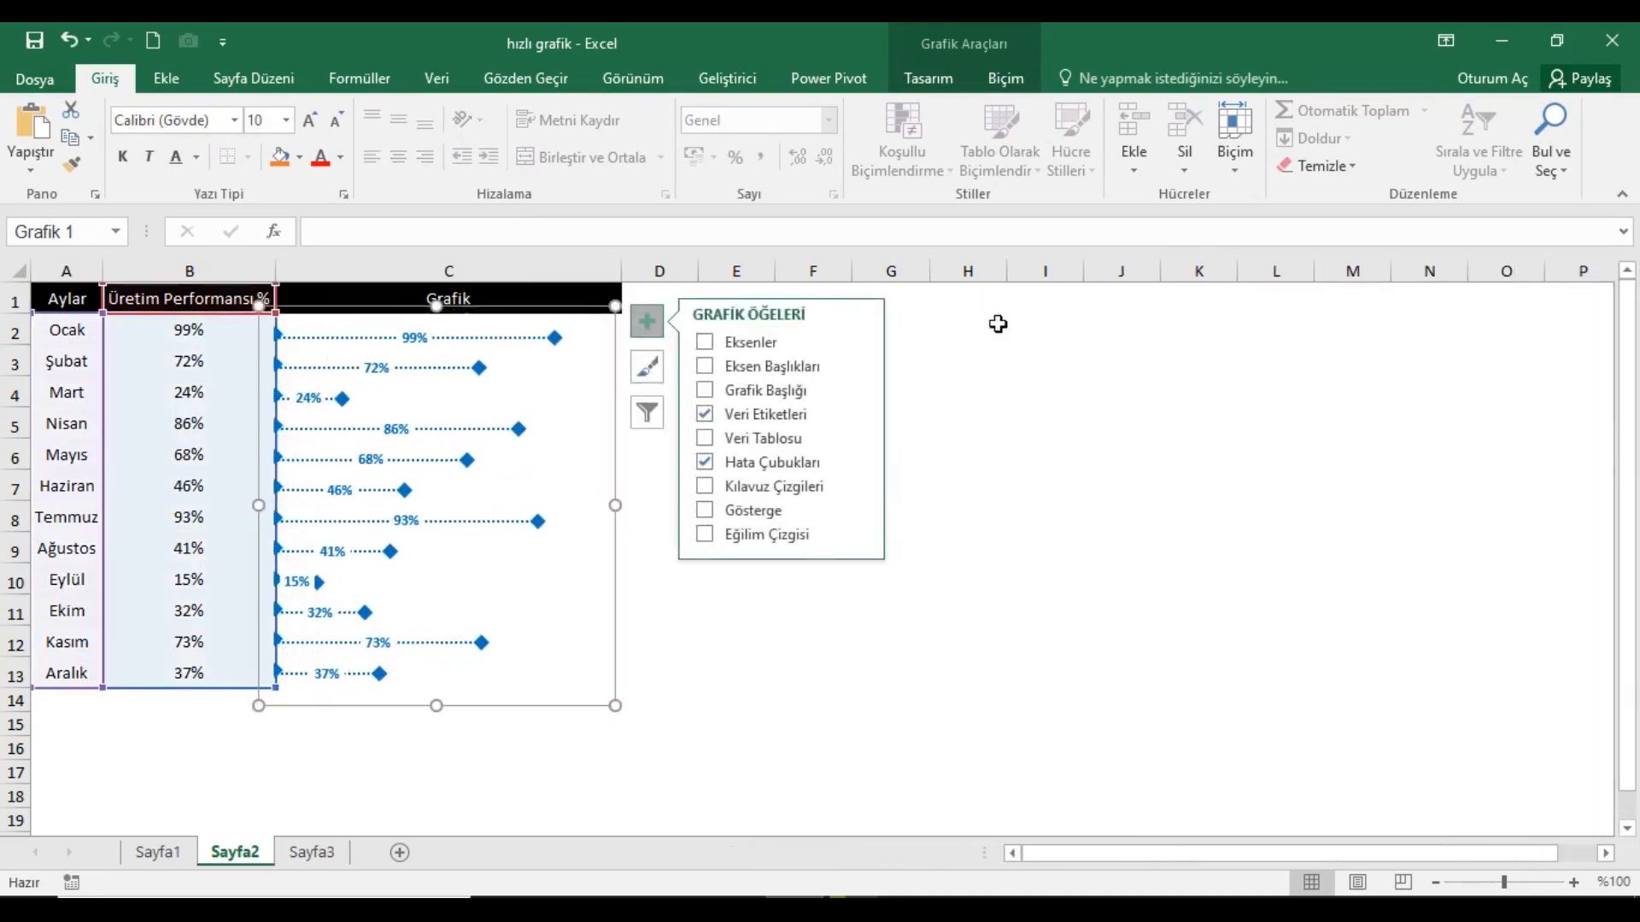
- Deselect the chart and try to enter the random percentage formula =RASTGELEARADA(10:100)/100 for Ocak in B2
click(52, 311)
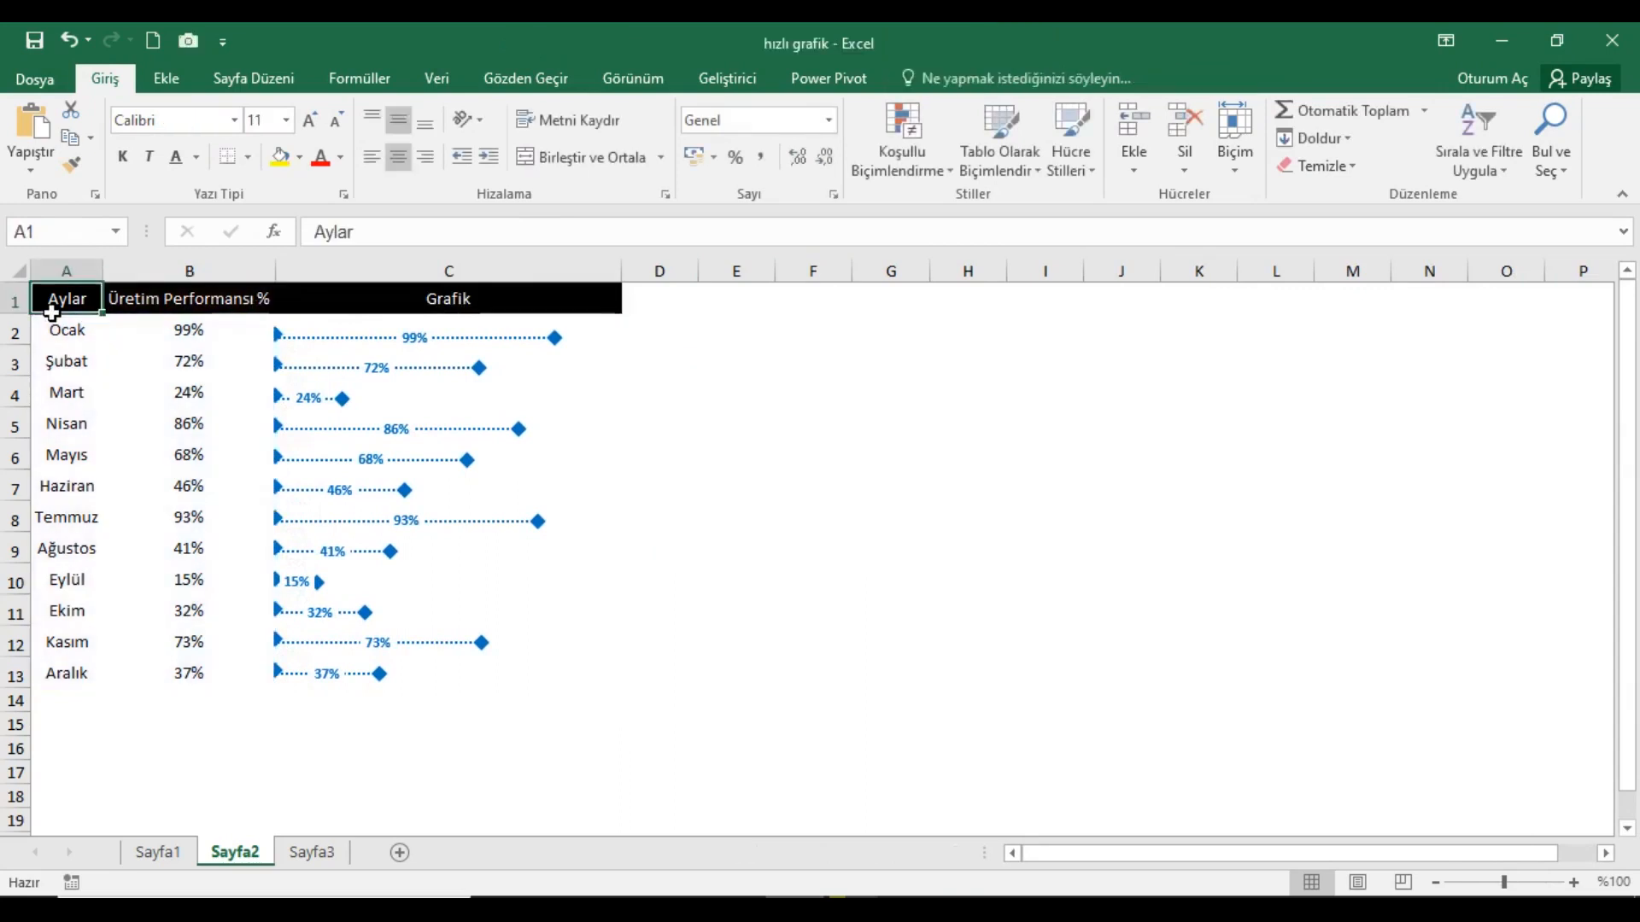
click(158, 331)
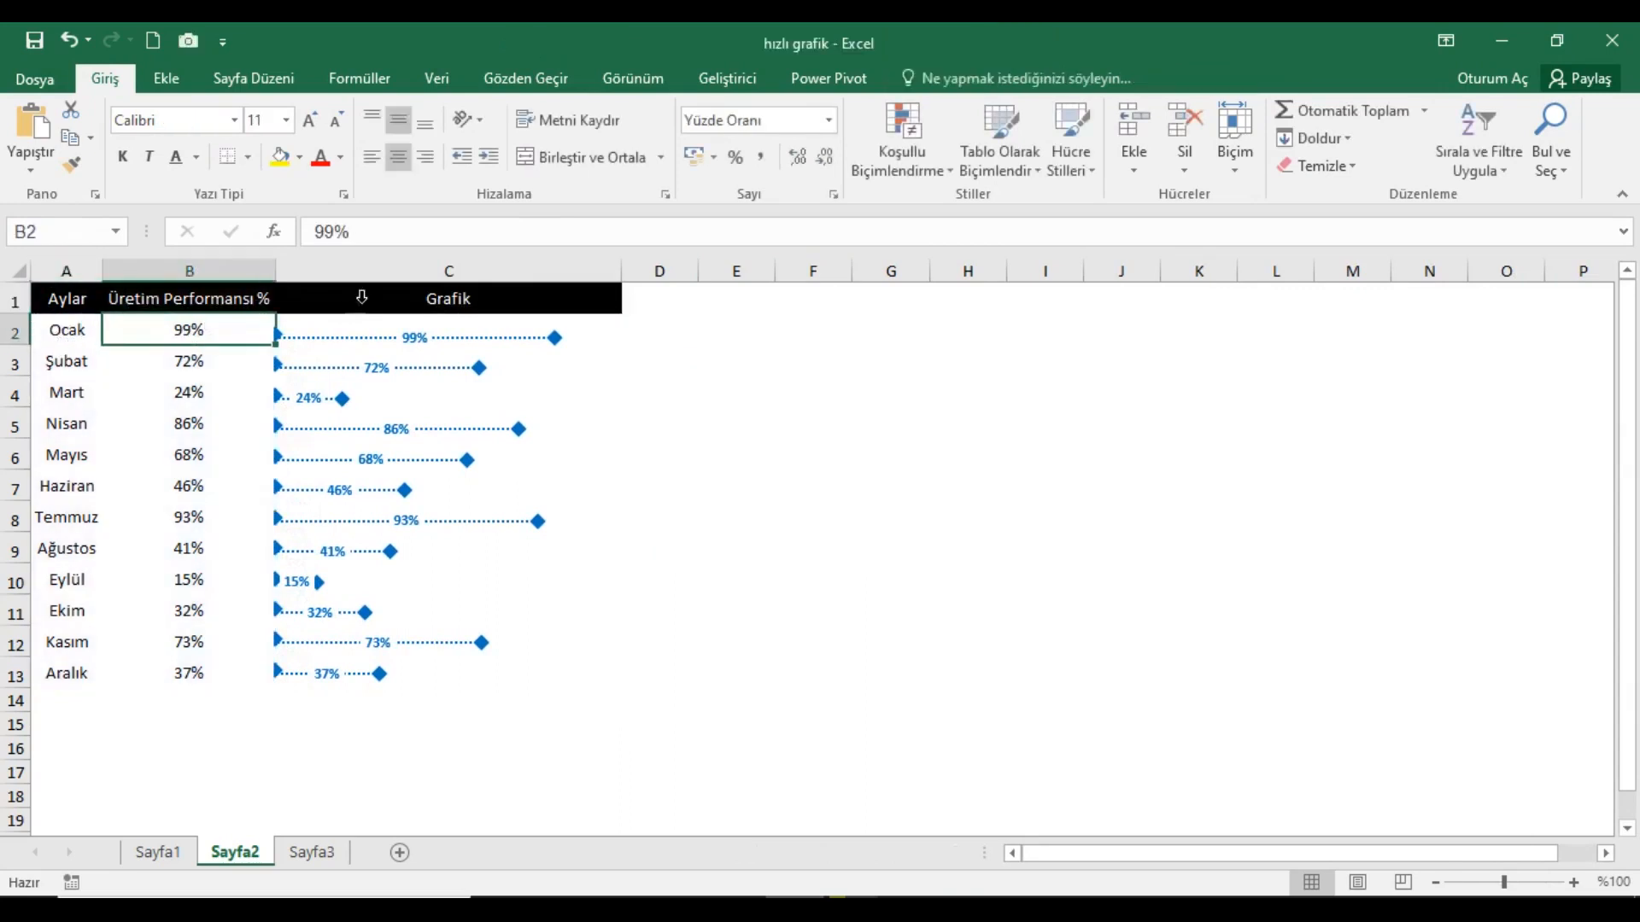
text(=)
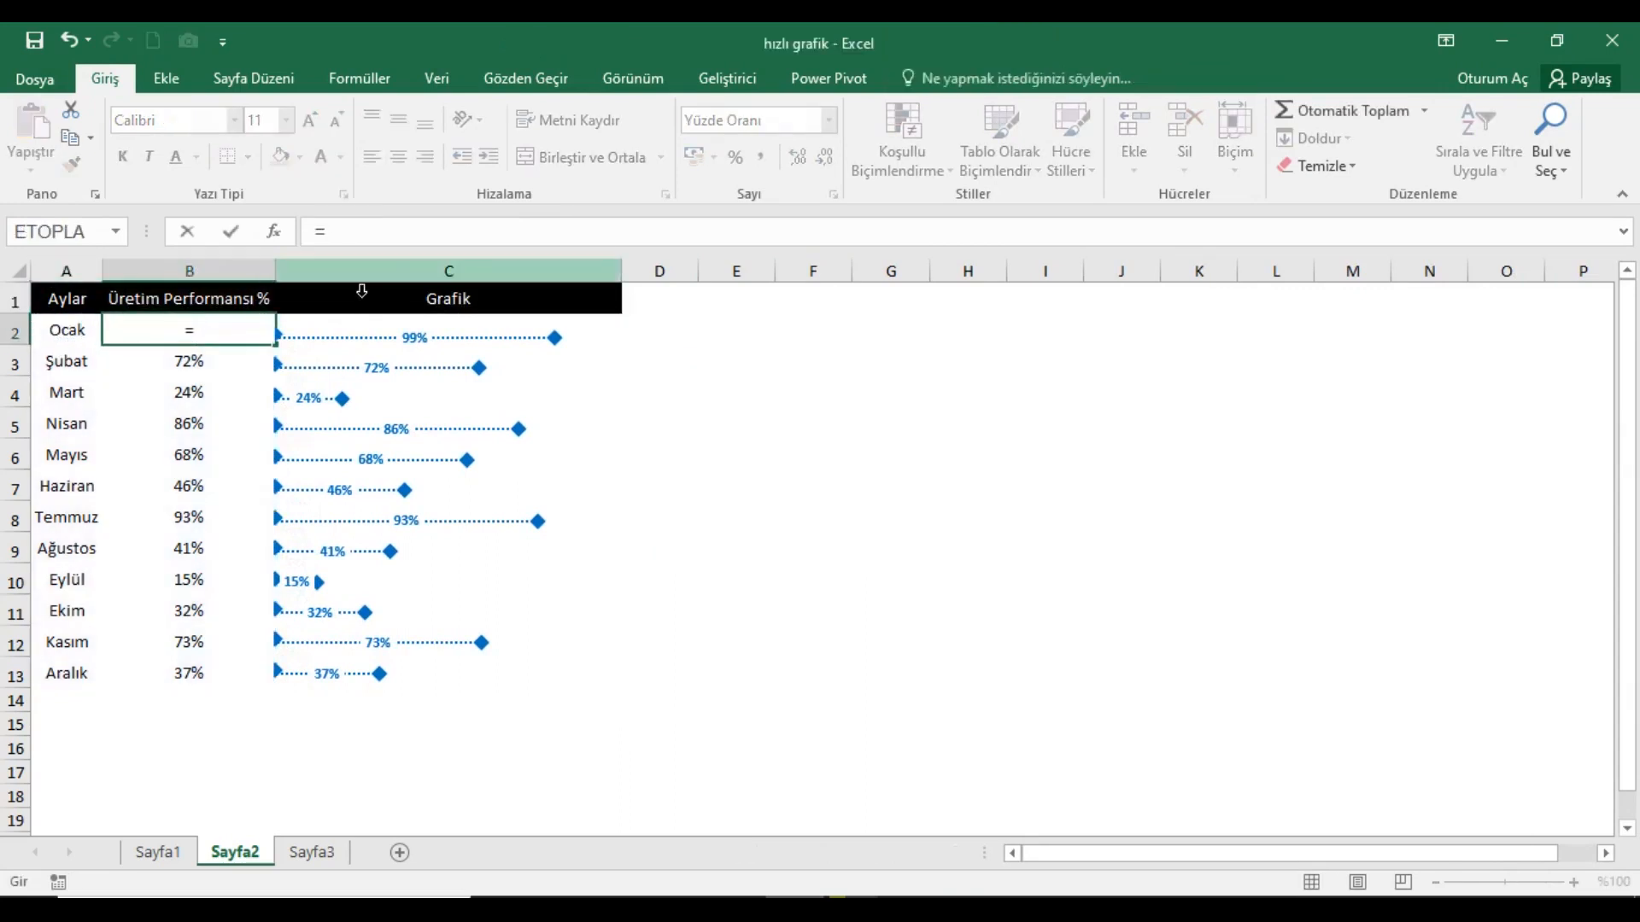
text(ras)
key(Tab)
text(10:1)
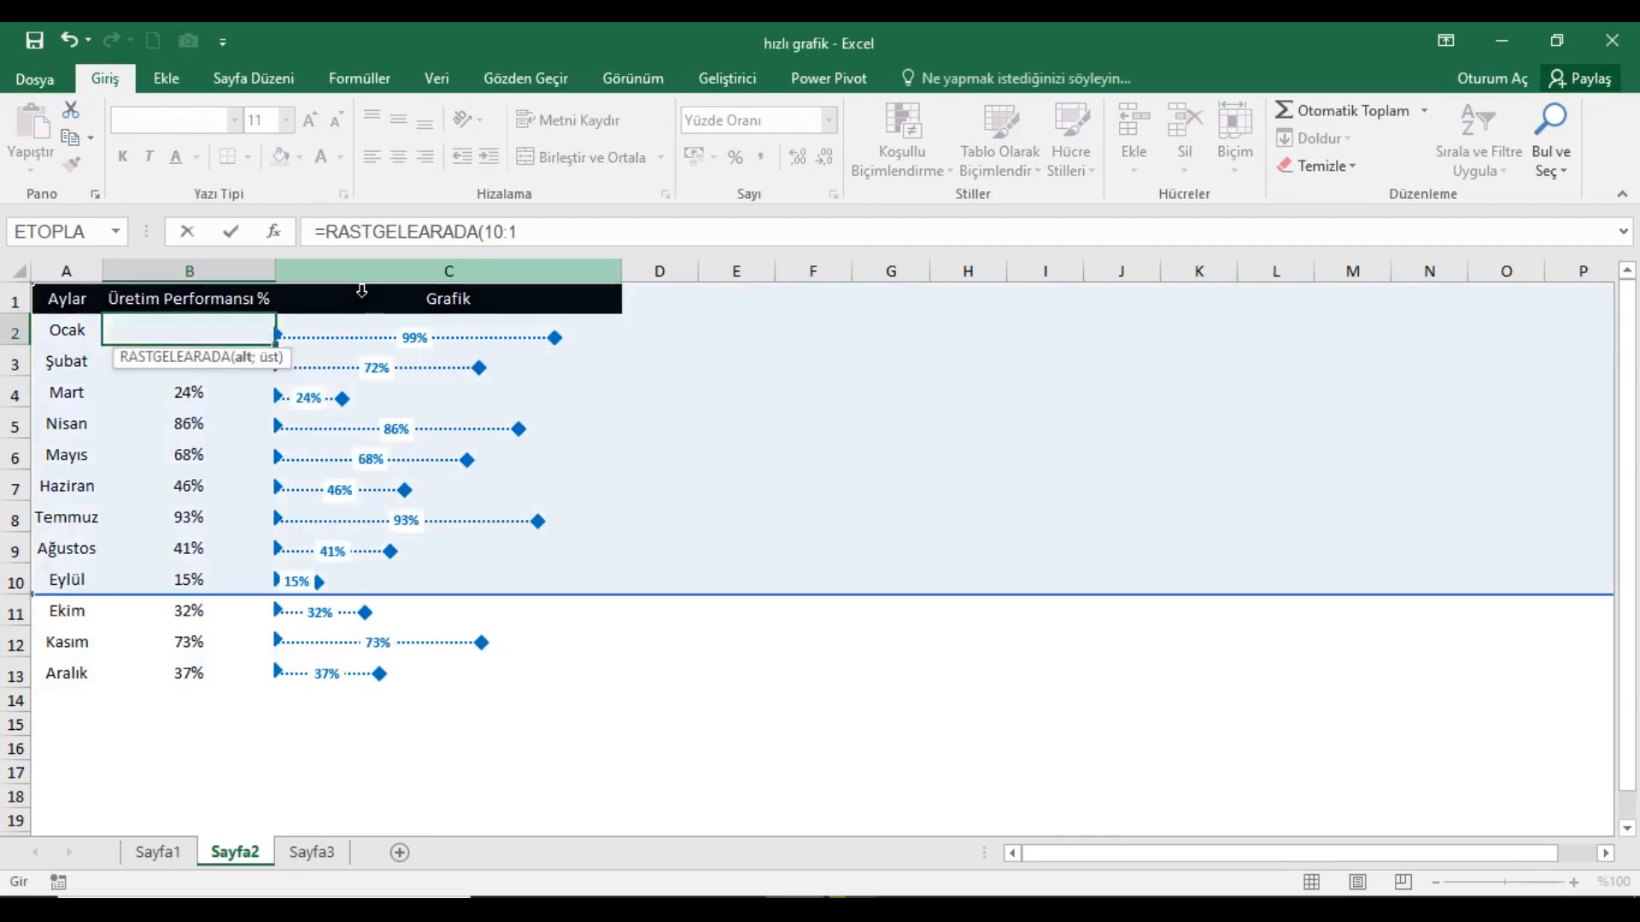
text(00)/10)
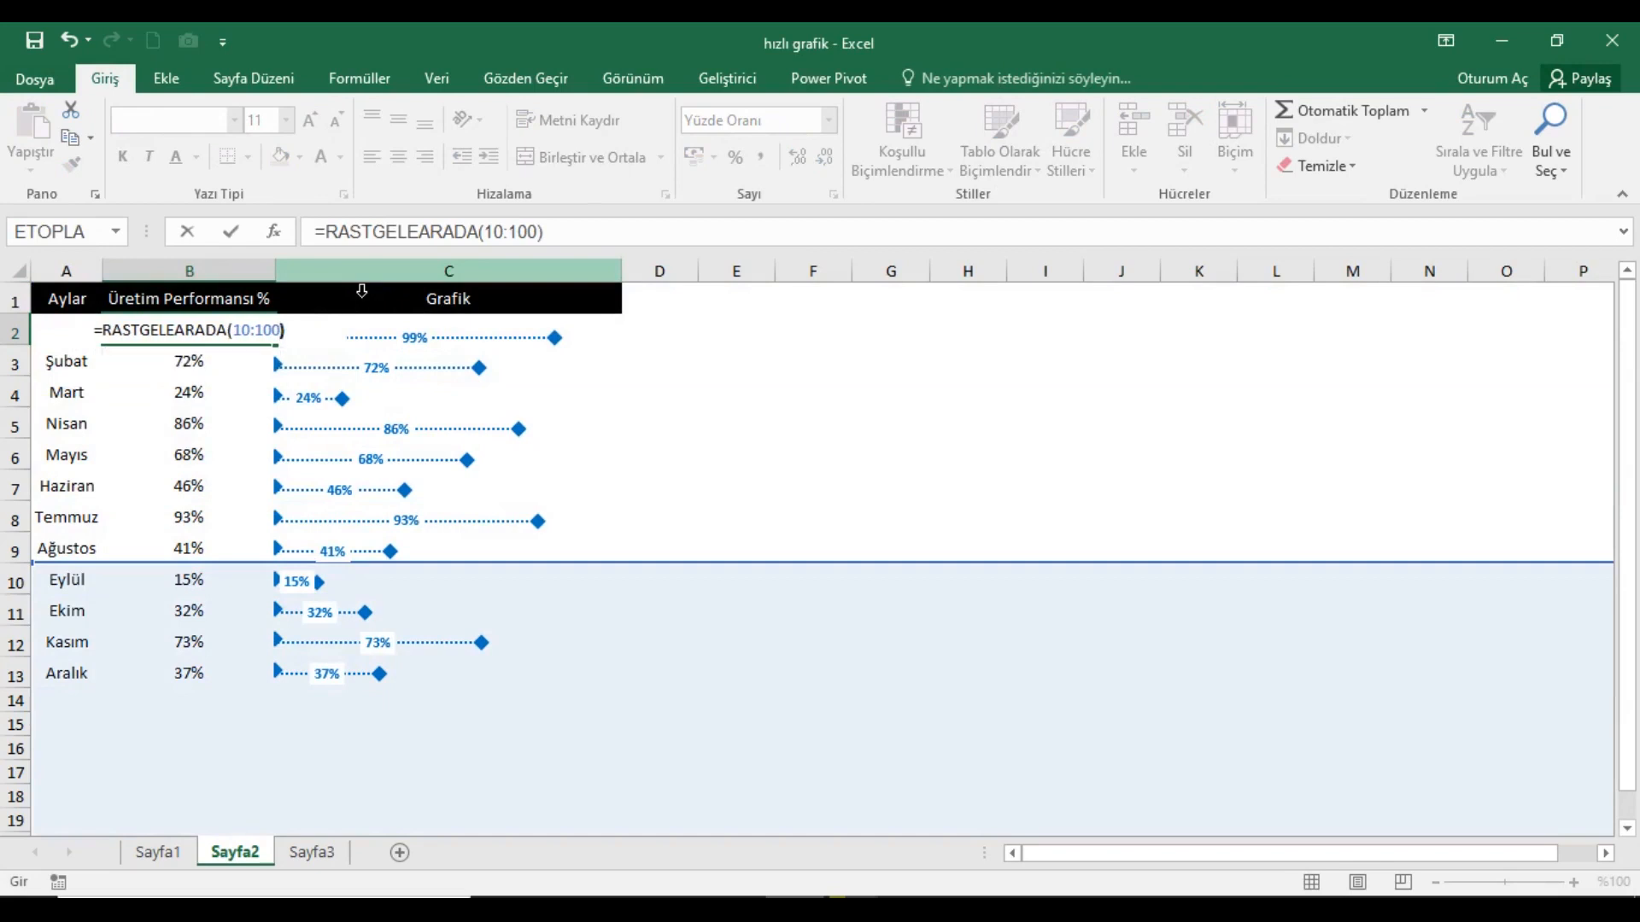
text(0)
key(Return)
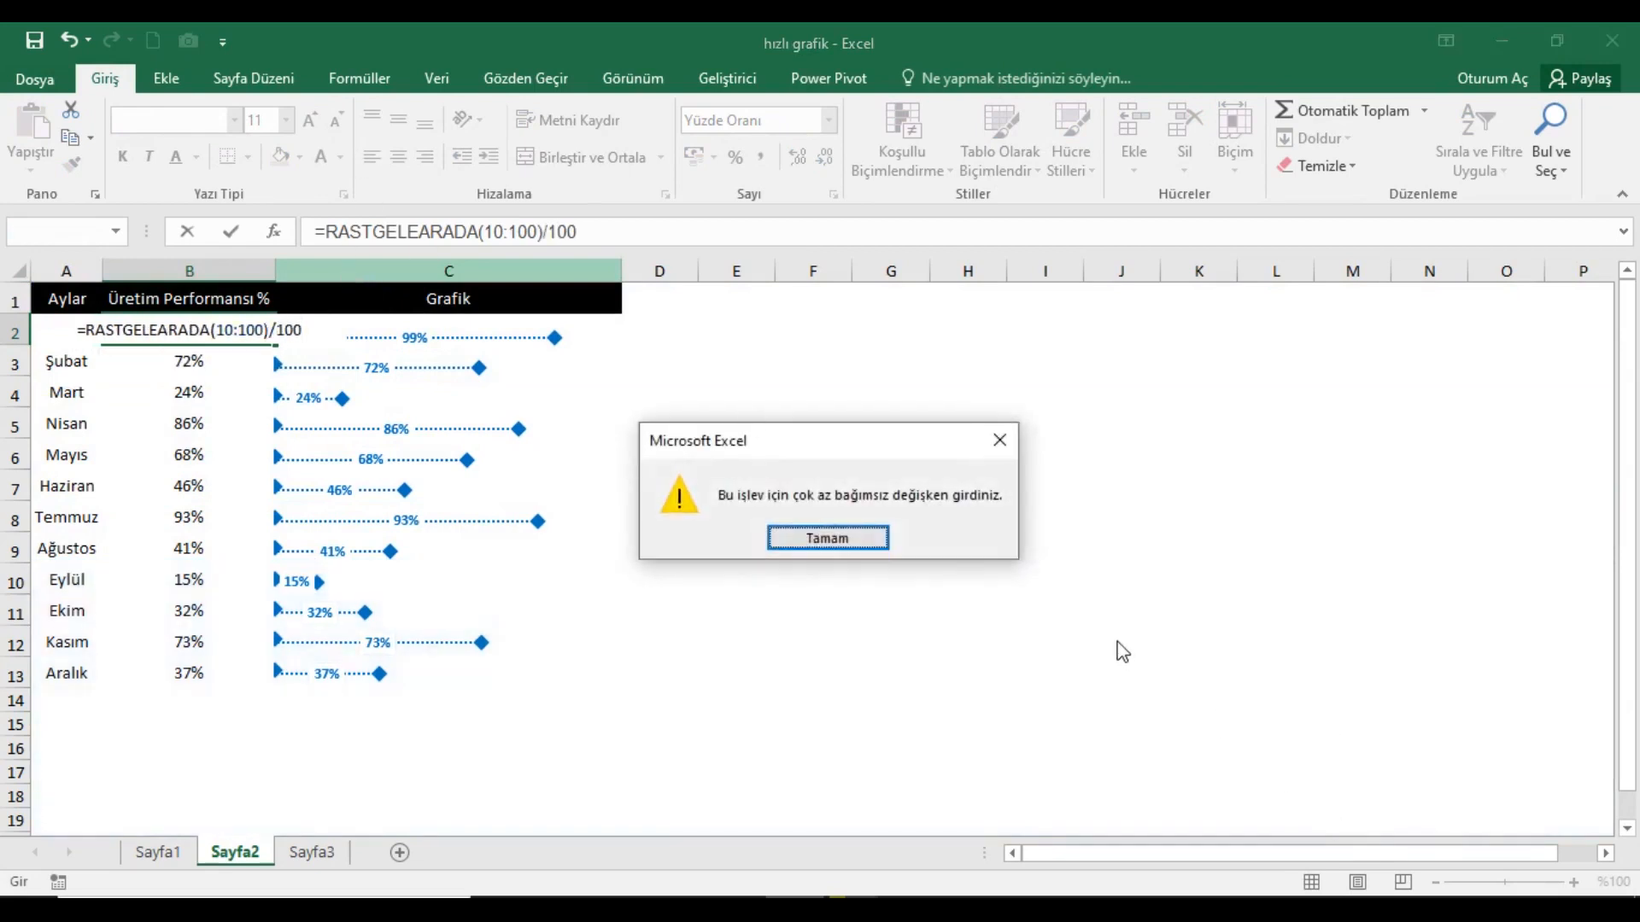
- Correct the B2 formula to =RASTGELEARADA(10;100)/100, separating the two limits with a semicolon
click(865, 544)
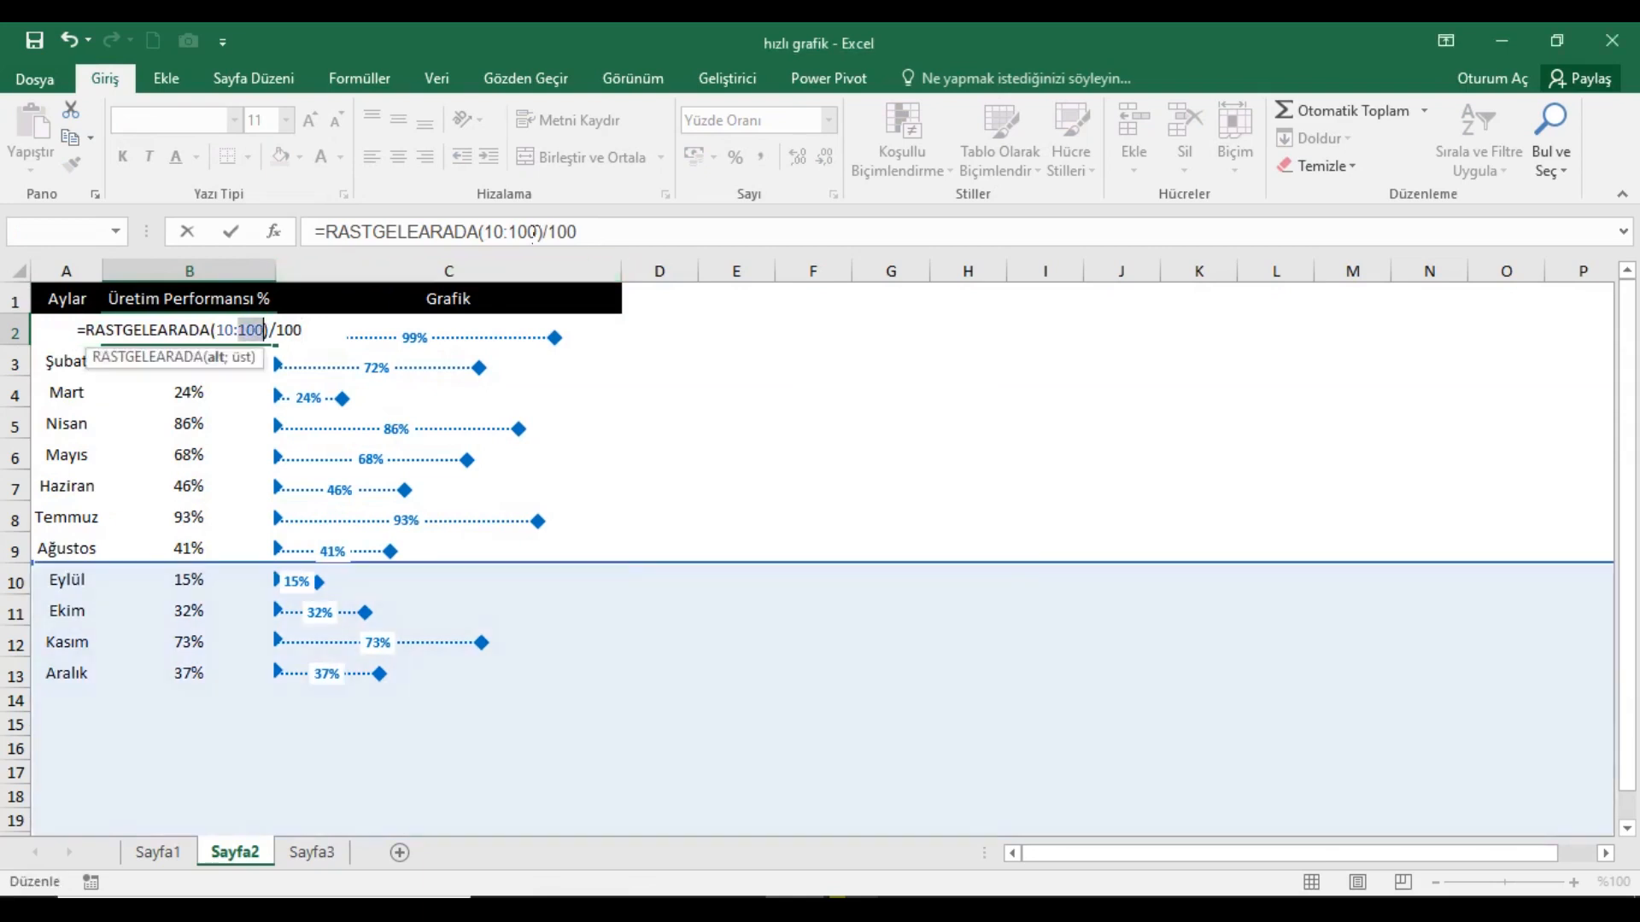
click(520, 232)
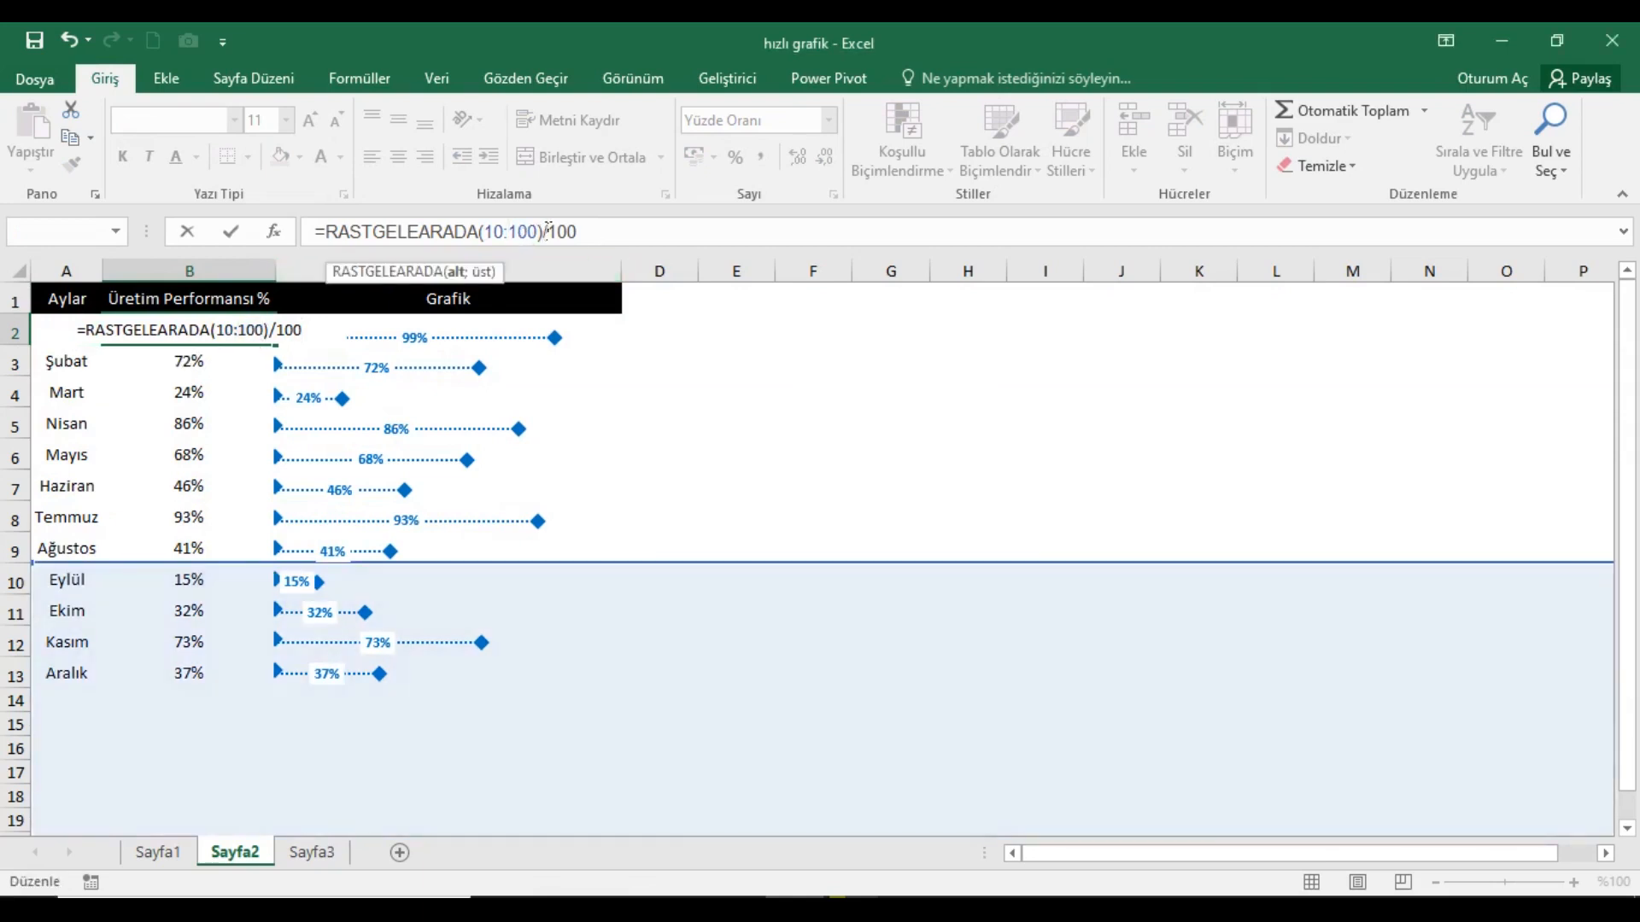
key(BackSpace)
text(;)
key(Return)
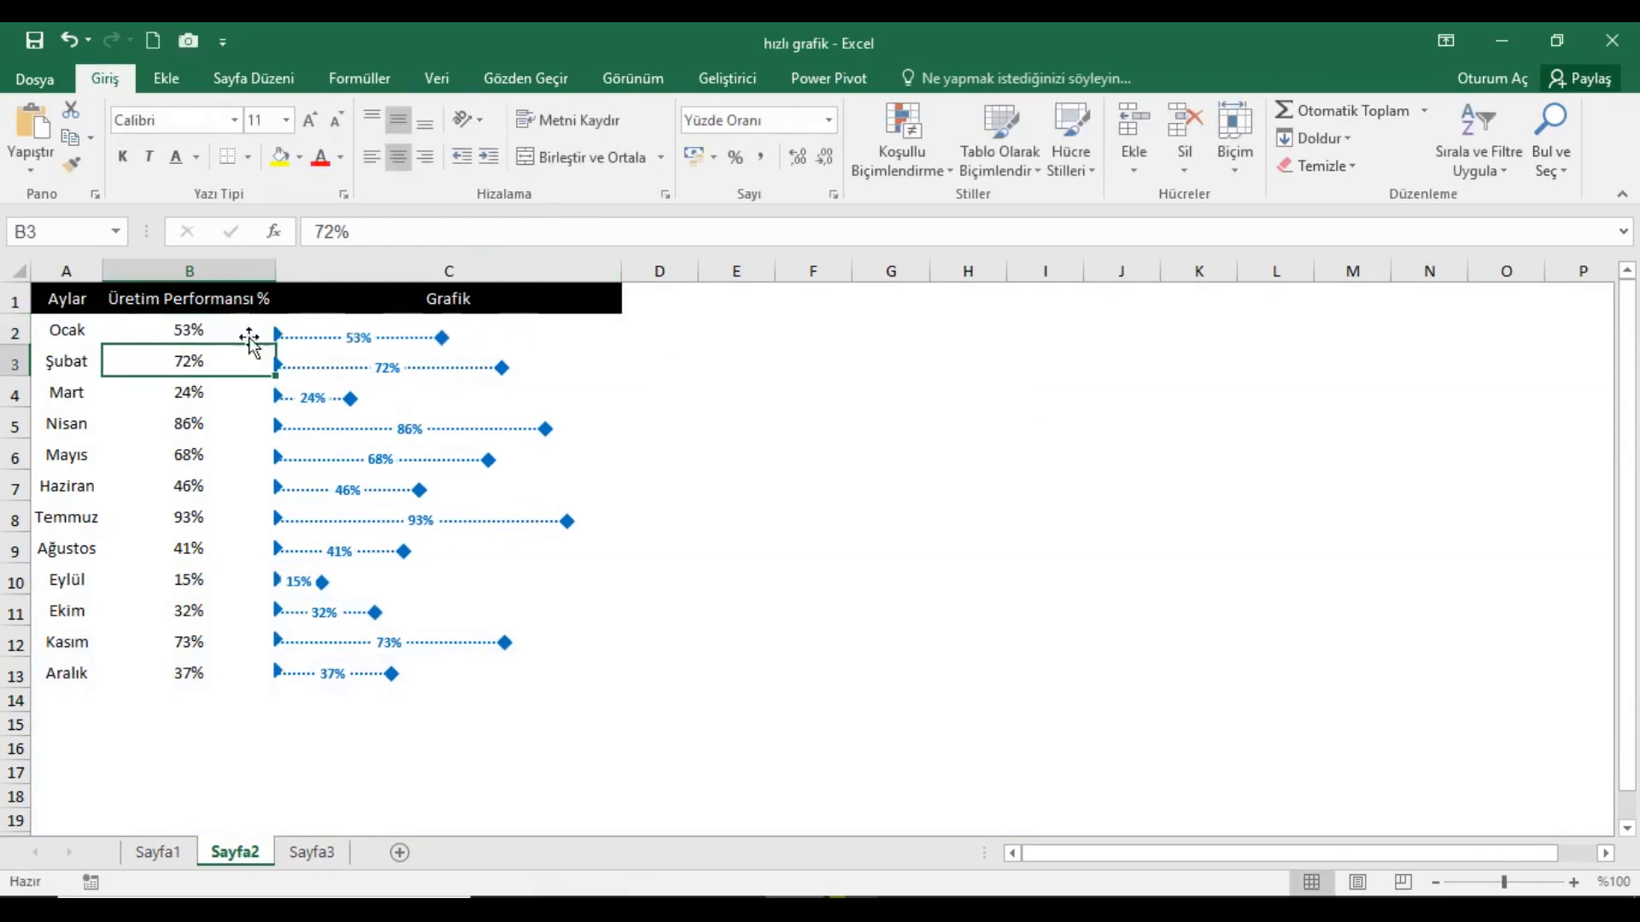
- Fill the B2 formula down through B13 for all months, then select A1
drag(194, 328, 216, 667)
key(ctrl+d)
click(98, 301)
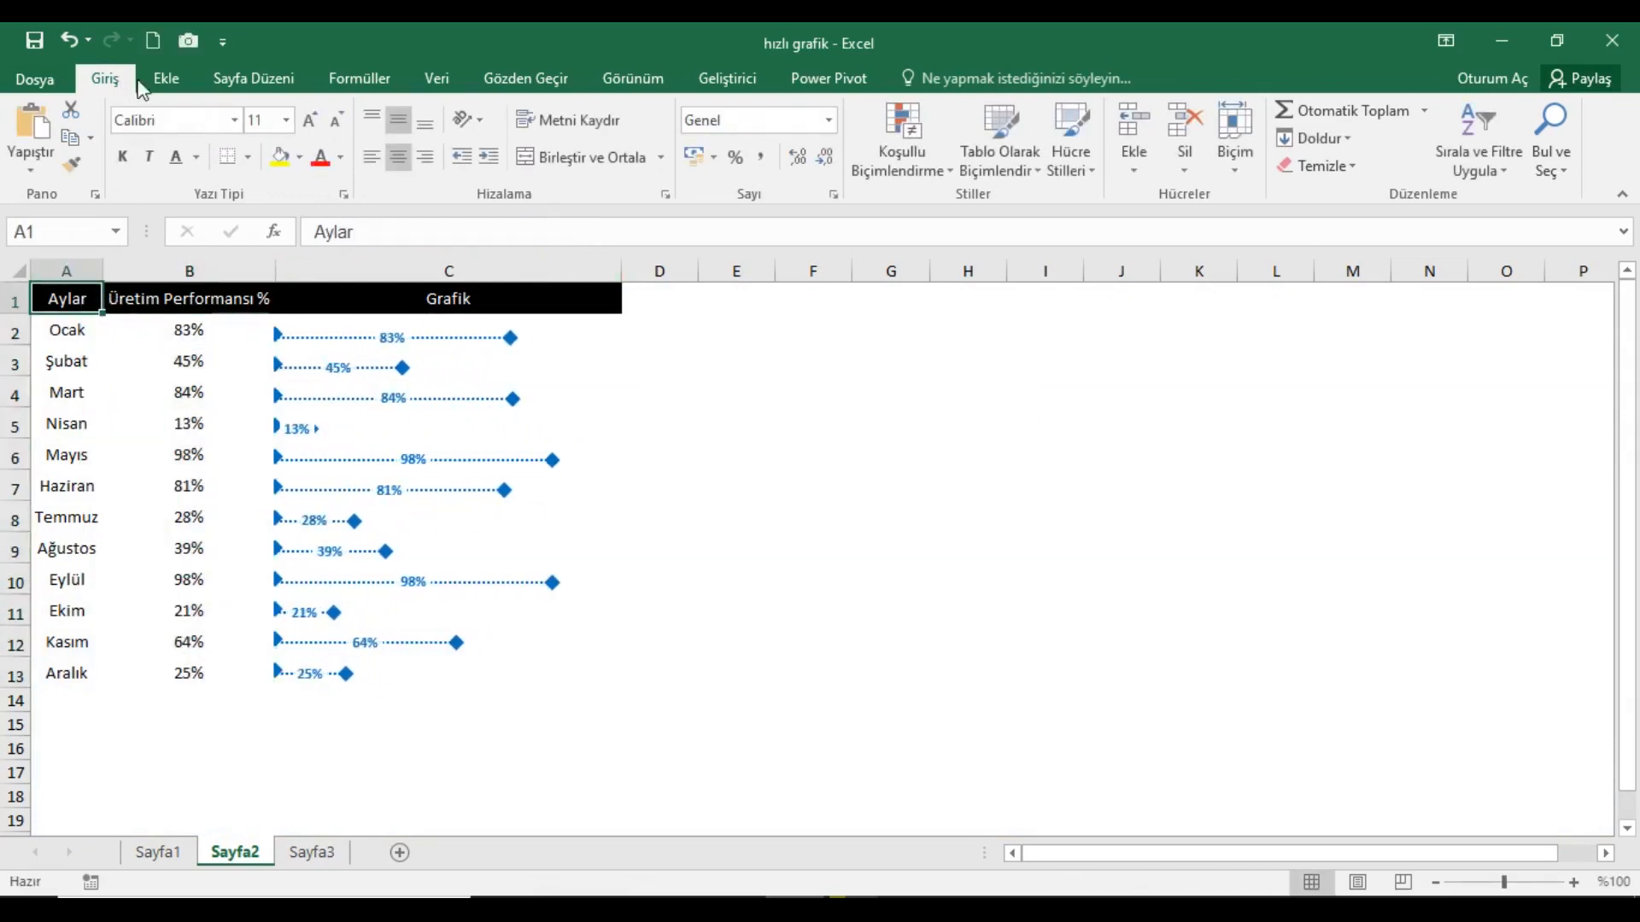
- Recalculate the workbook repeatedly with Şimdi Hesapla to test the chart against new random percentages
click(375, 84)
click(1457, 122)
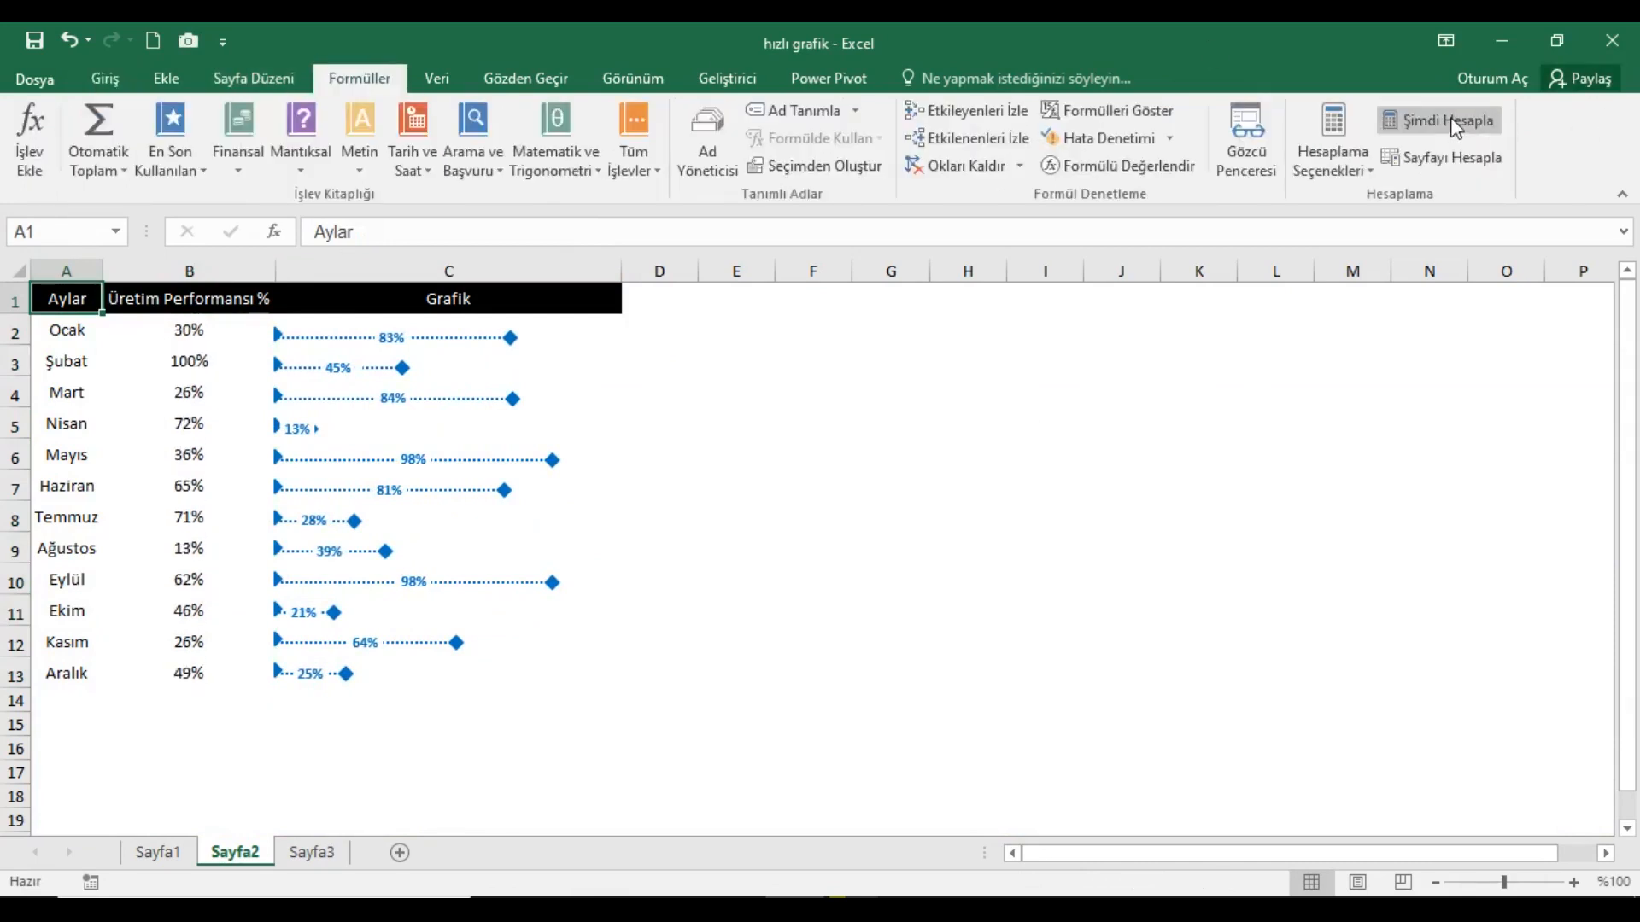
click(1452, 120)
click(1452, 120)
click(1452, 121)
click(1448, 121)
click(1448, 120)
click(1448, 120)
click(1448, 120)
click(1449, 120)
click(1450, 120)
click(1449, 119)
click(1449, 120)
click(1449, 118)
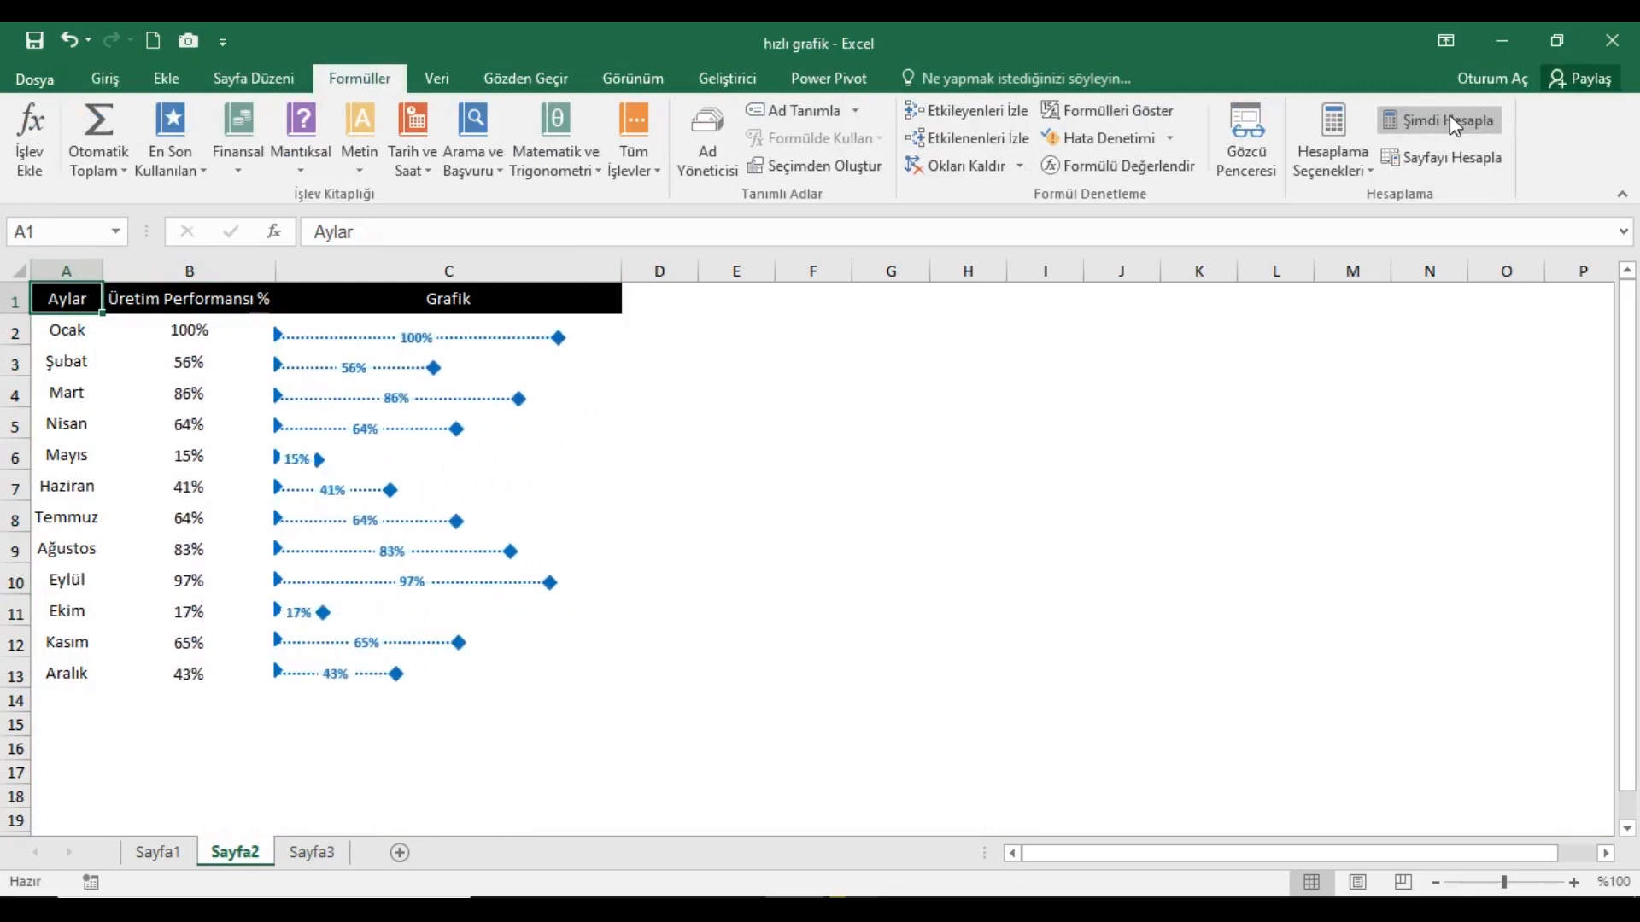
click(1450, 119)
click(1450, 119)
click(1449, 118)
click(1450, 119)
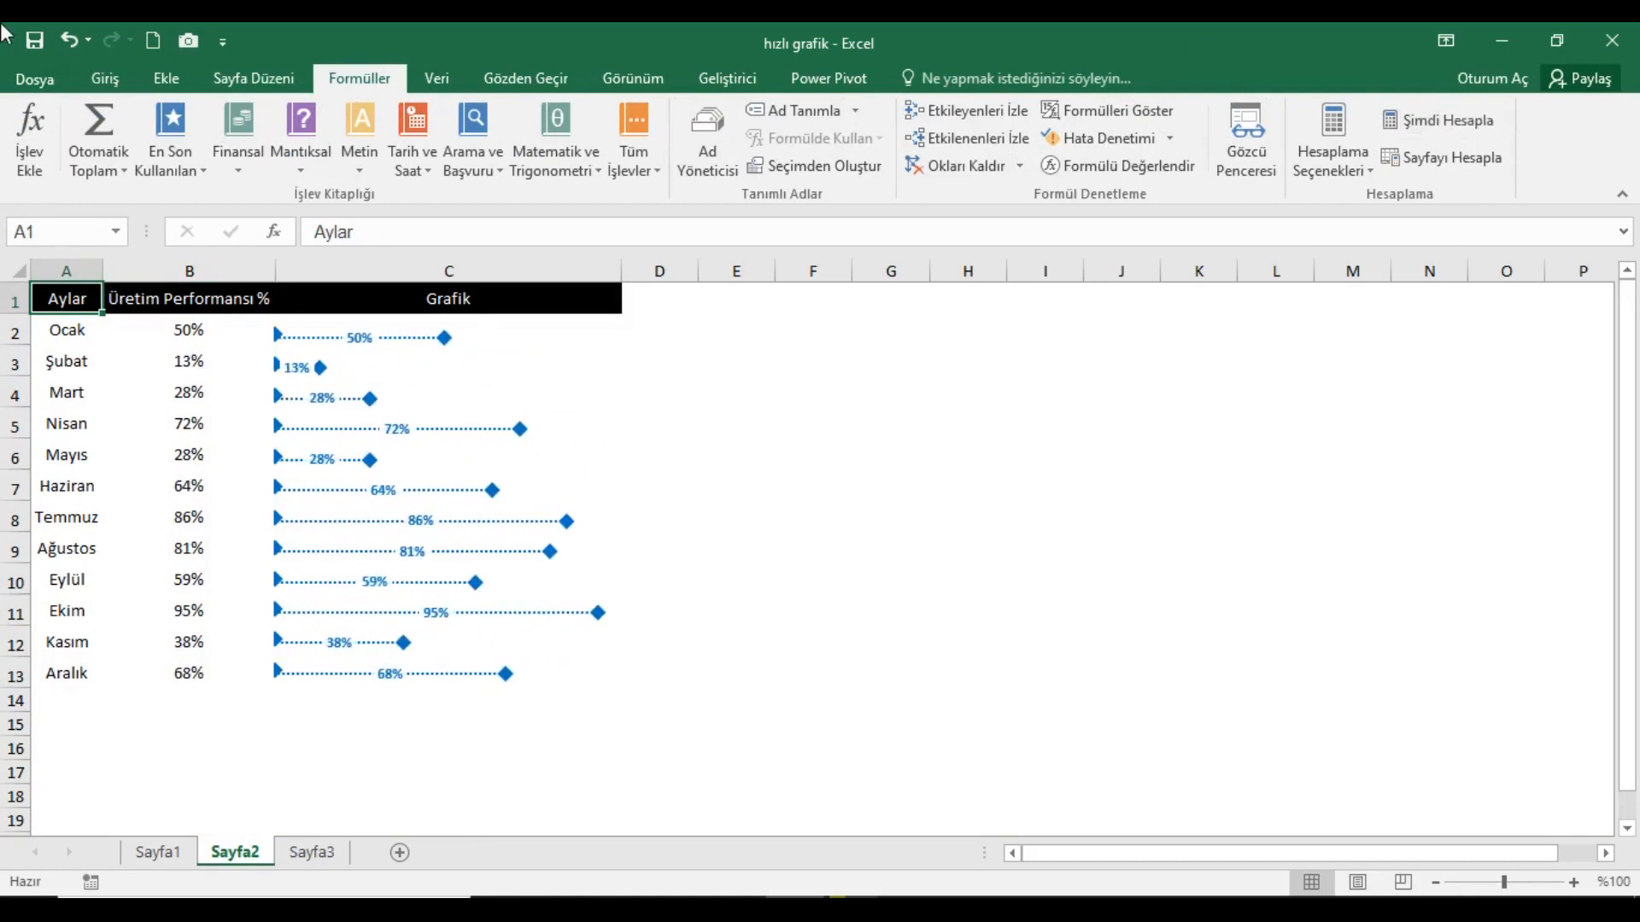